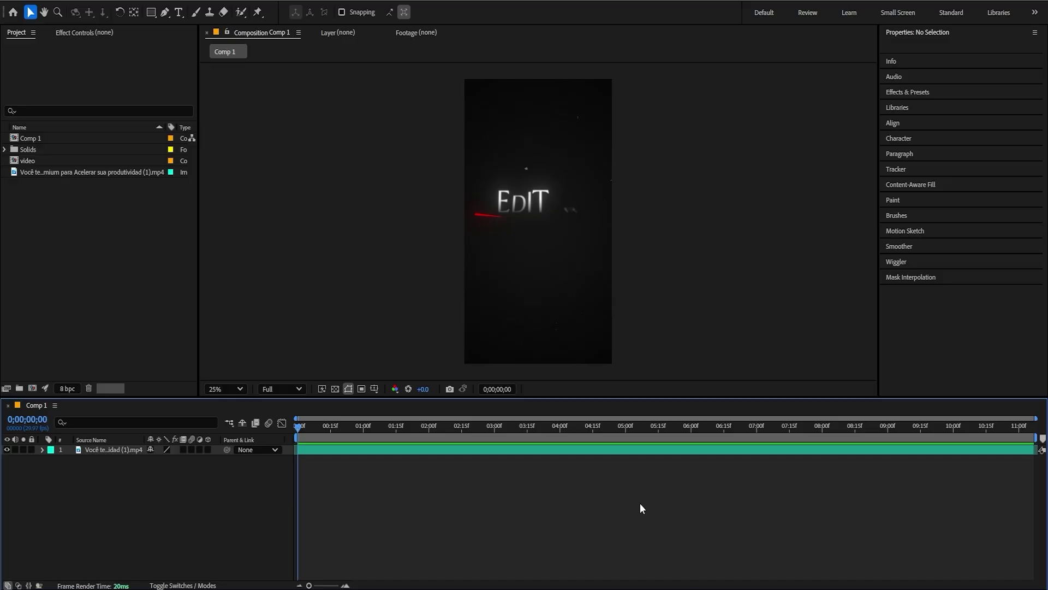
Create a new 1080 x 1920 px composition at 29.97 frames per second with a 15-second duration
key(ctrl+n)
drag(359, 108, 549, 93)
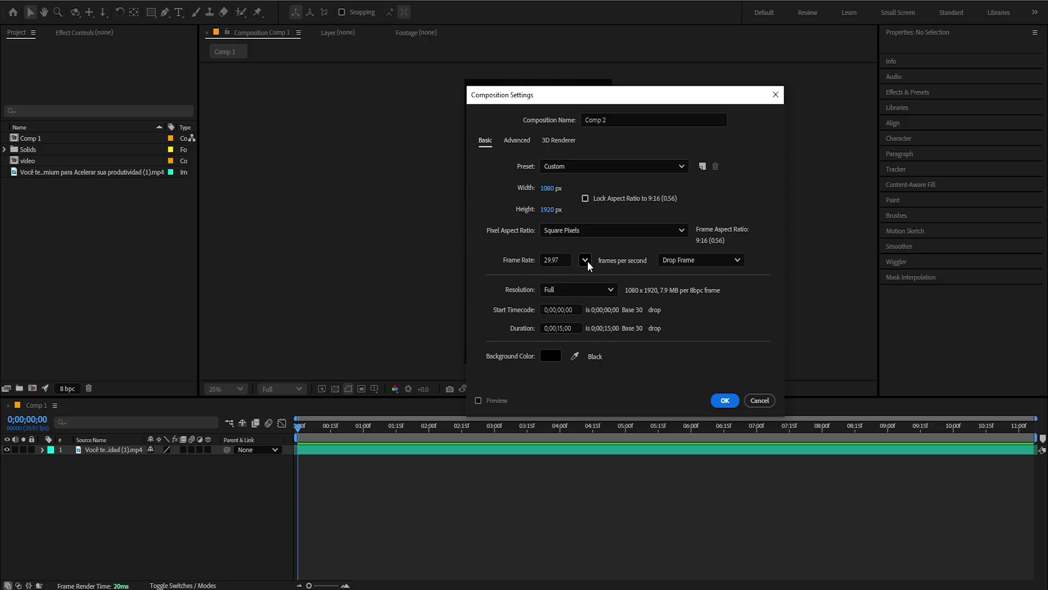
drag(572, 104, 518, 173)
click(670, 469)
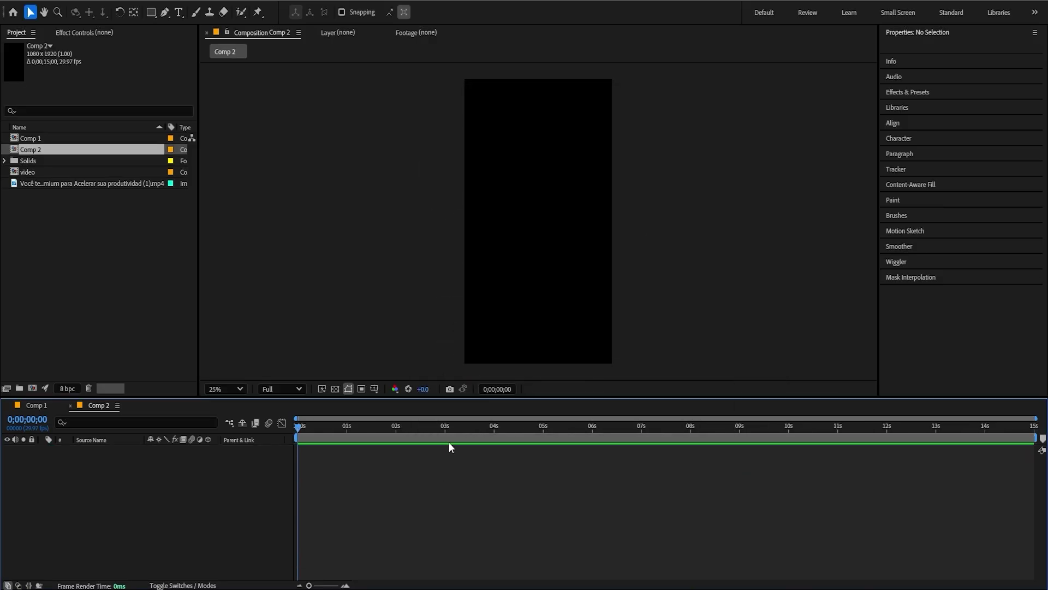
Add a composition-size black solid and apply the S_GradientRadial effect to it
key(ctrl+y)
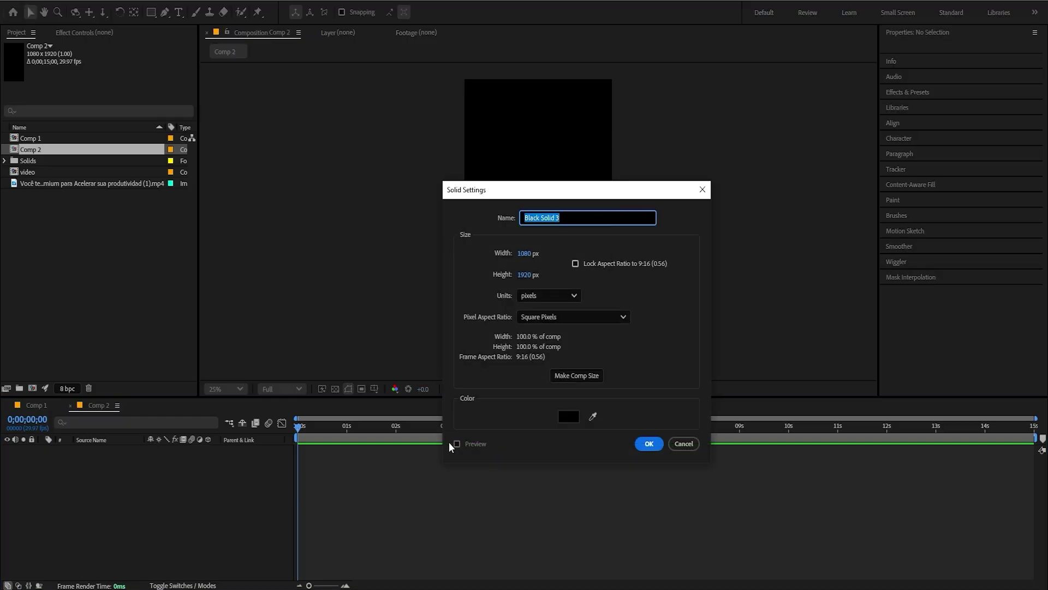
key(Return)
key(ctrl+space)
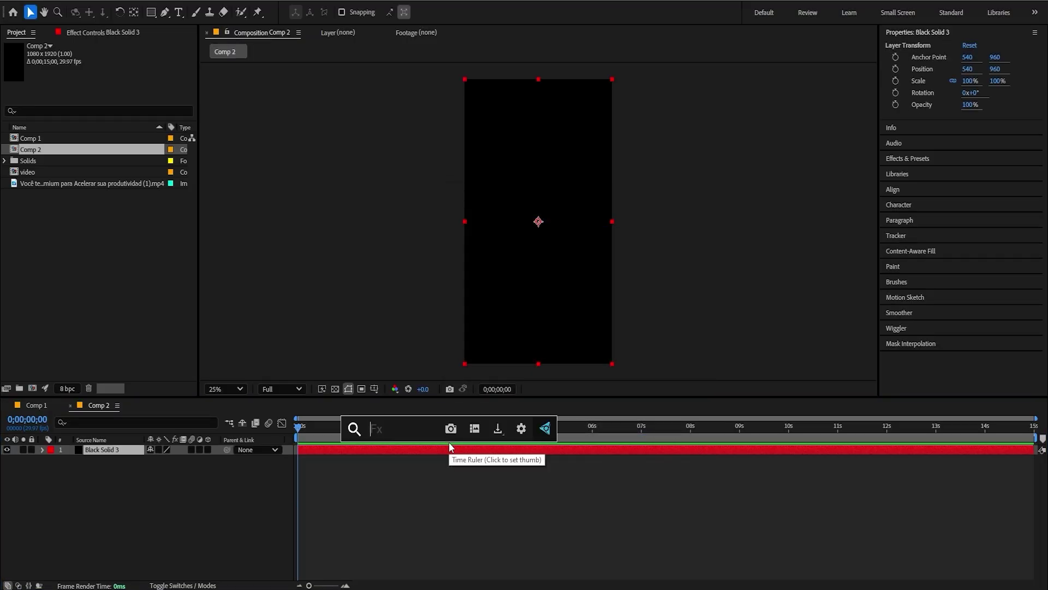
text(s_gra)
key(Down)
key(Down)
key(Down)
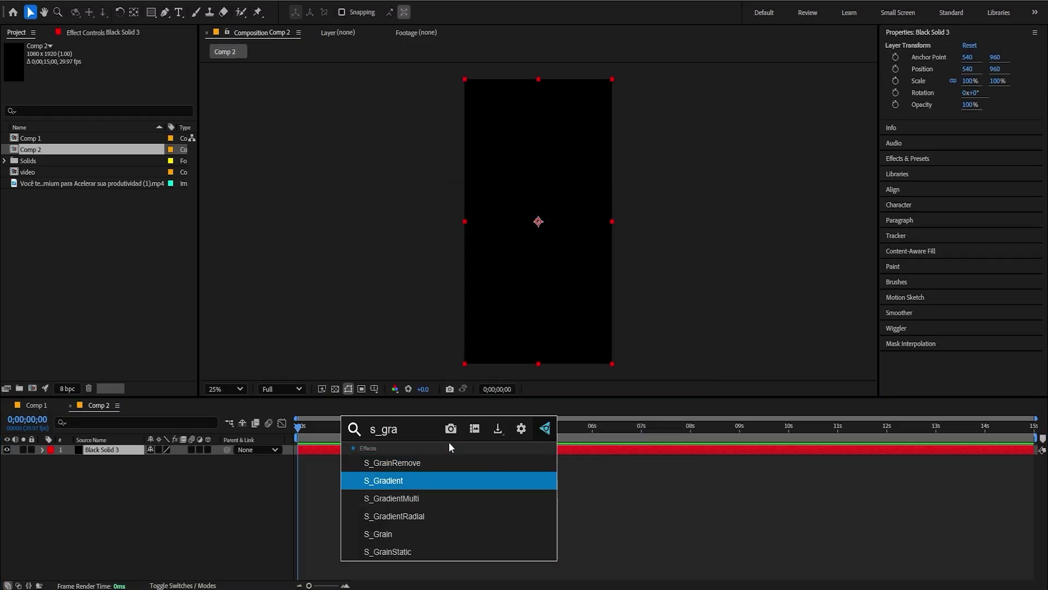
key(Return)
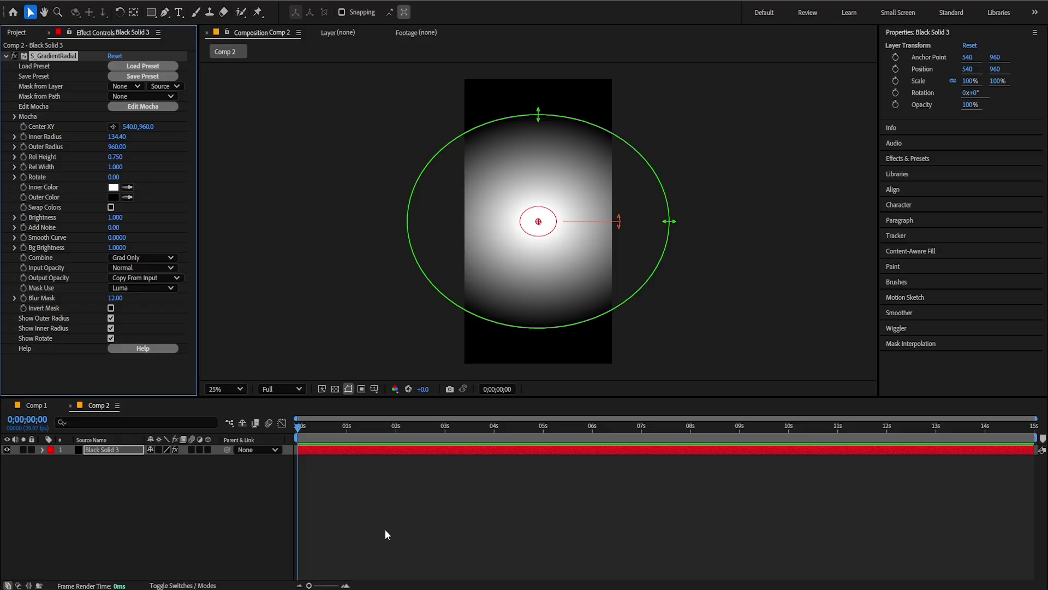
Enlarge the radial gradient beyond the frame, to a relative height of about 1.6 and relative width of about 1.7
key(comma)
drag(539, 169, 538, 107)
drag(606, 221, 651, 221)
key(period)
Set the radial gradient's inner color to very dark gray 0D0D0D and deselect the solid
click(113, 187)
drag(584, 408, 525, 464)
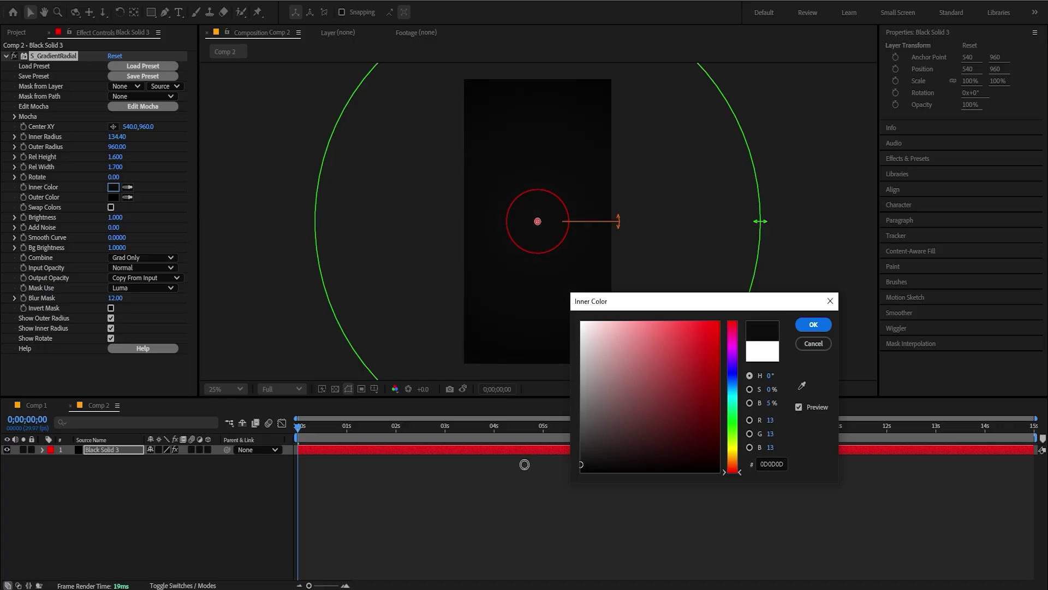
key(Return)
click(473, 499)
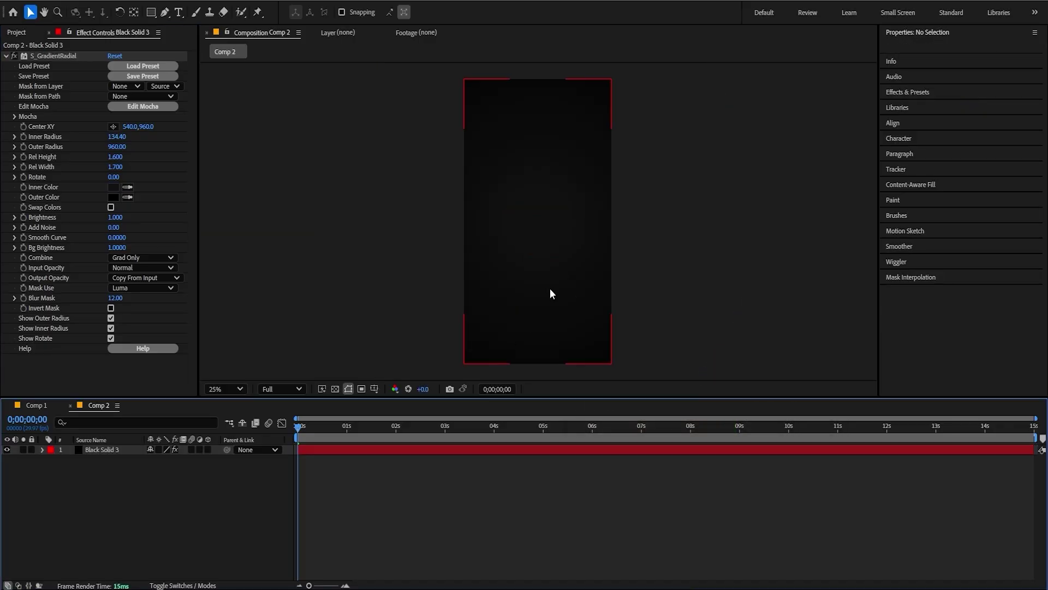
Add a text layer reading "Editor" to the composition, keeping the Arial Regular font
key(ctrl+t)
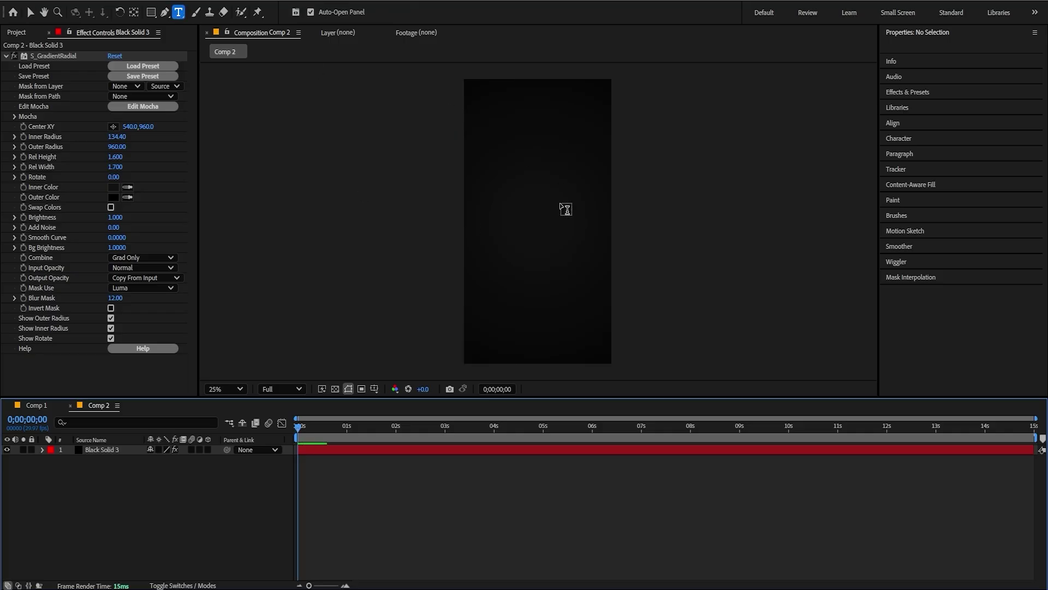
click(517, 240)
text(Editor)
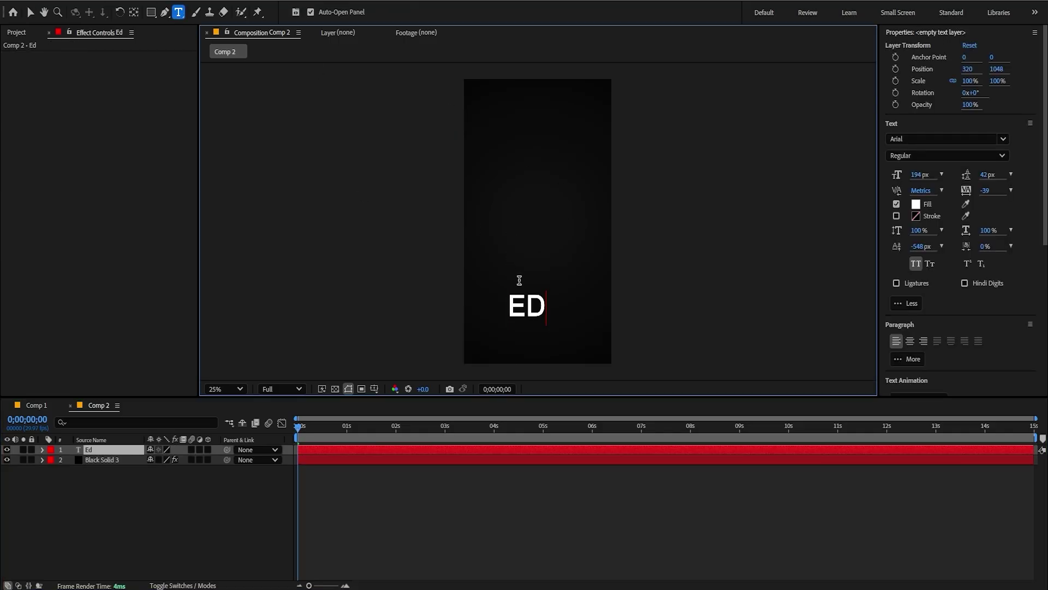
click(117, 451)
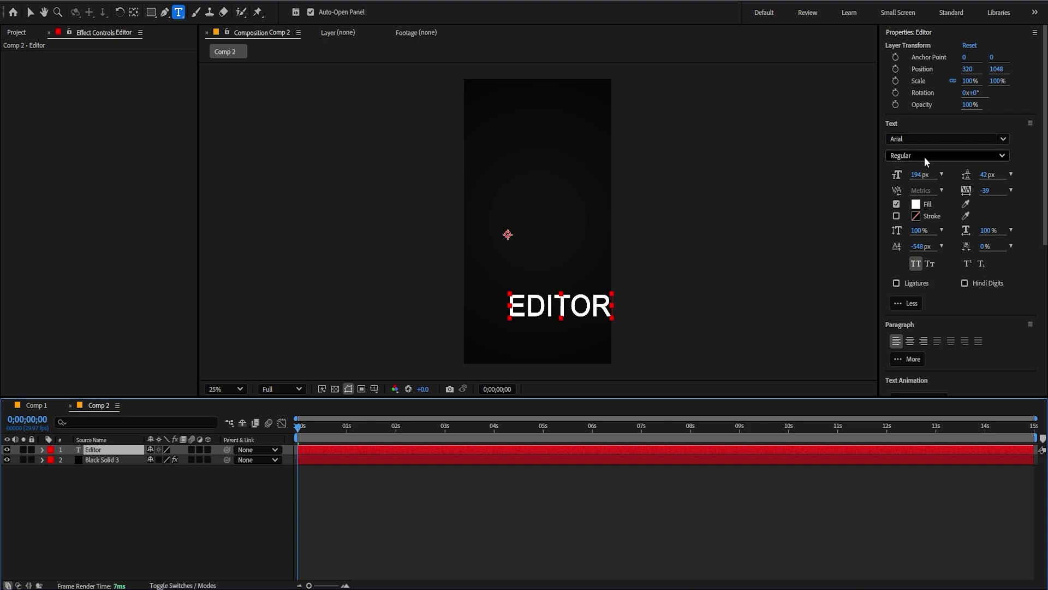
click(1003, 156)
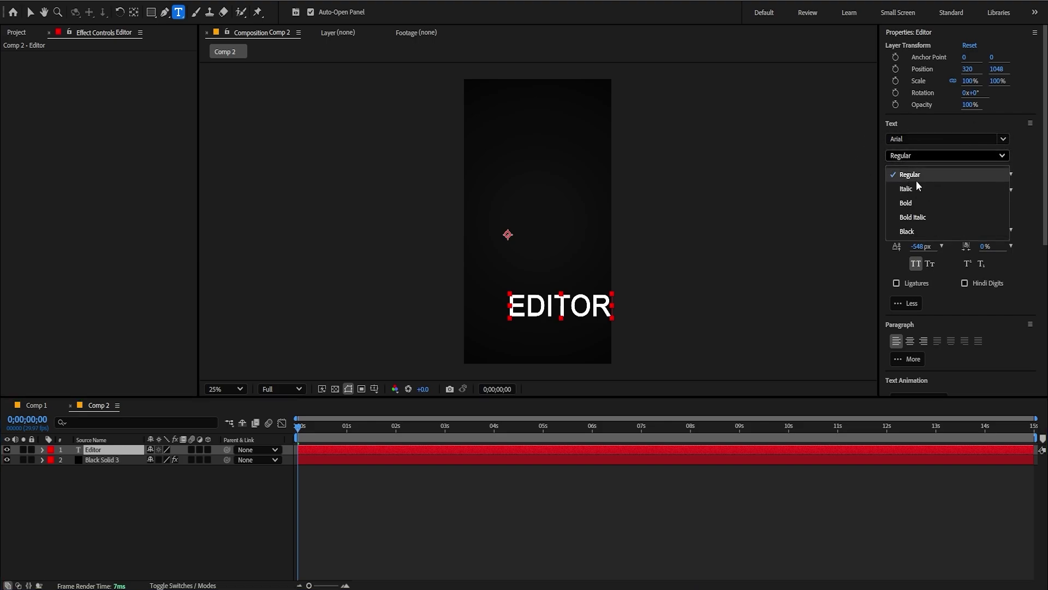
click(115, 453)
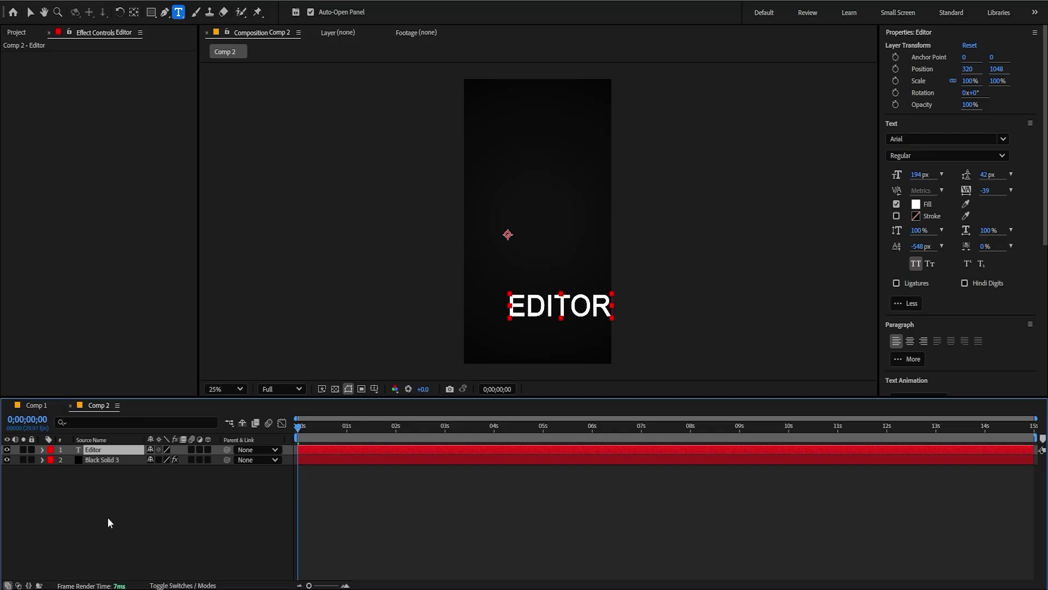
Center the text layer's anchor point on the word and center the layer in the composition
key(v)
key(ctrl+alt+Home)
key(ctrl+Home)
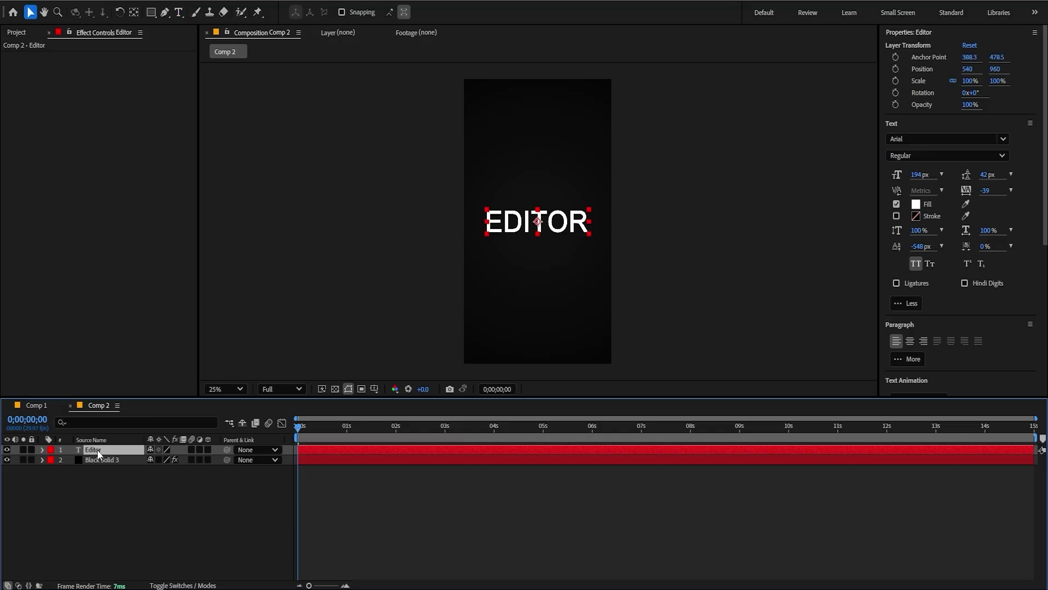
click(147, 513)
Set up the Pen tool with no fill and a white FFFFFF stroke, with no layer selected
key(period)
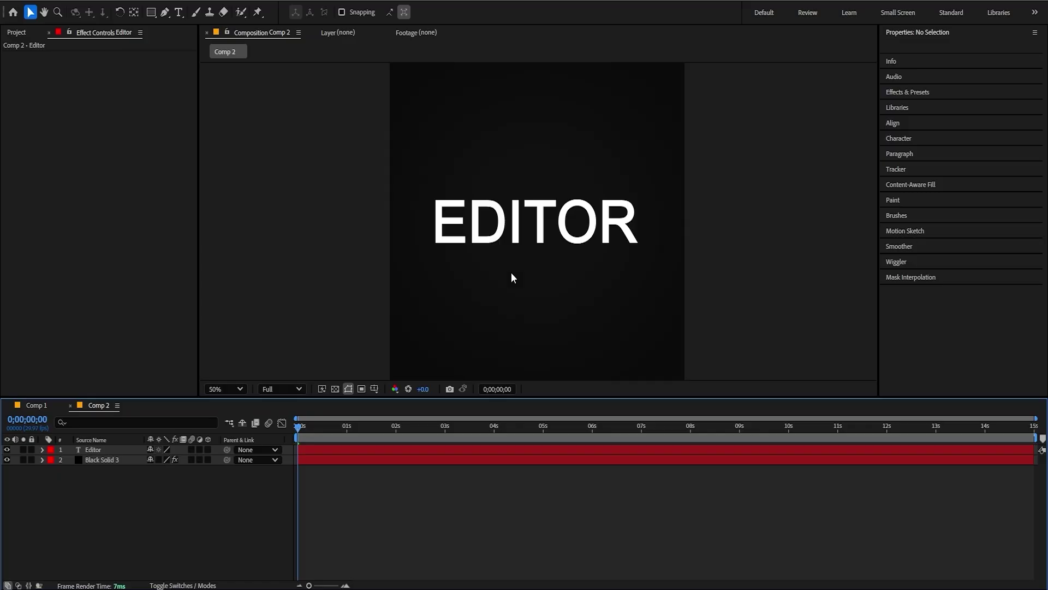
click(449, 283)
key(g)
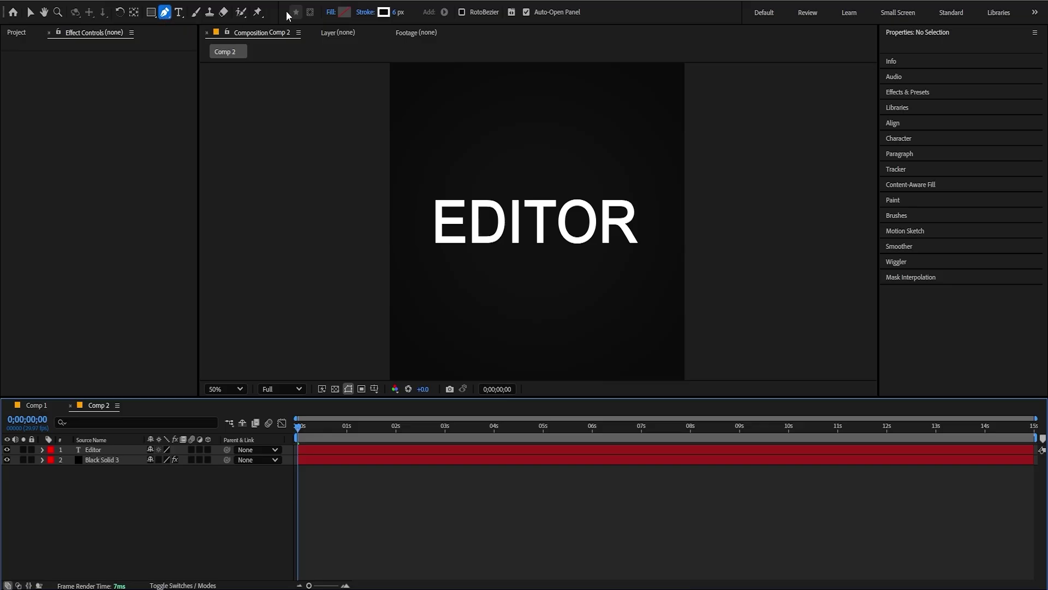
click(330, 13)
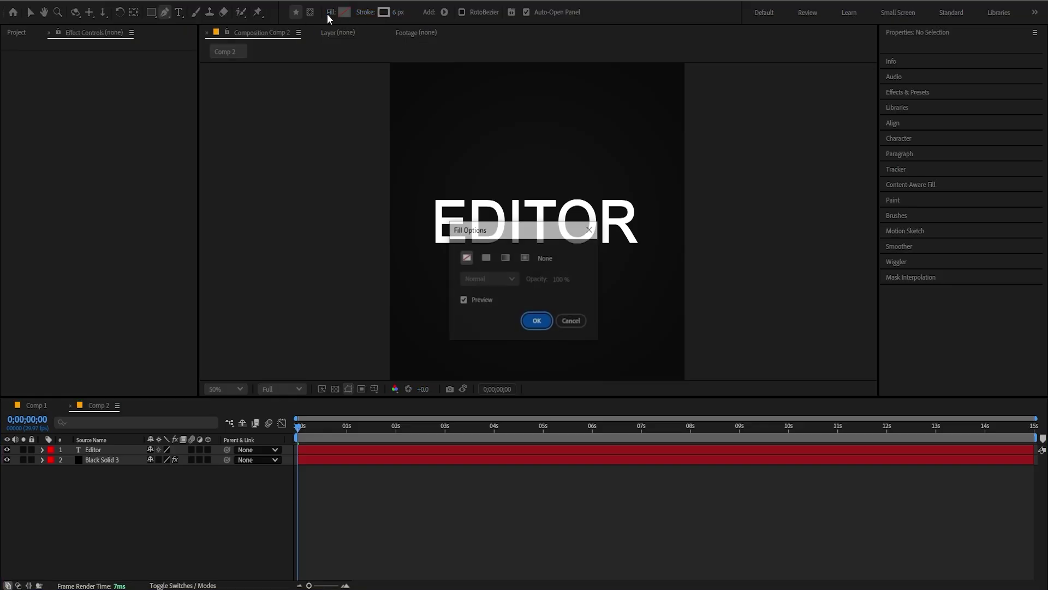
click(537, 321)
click(384, 12)
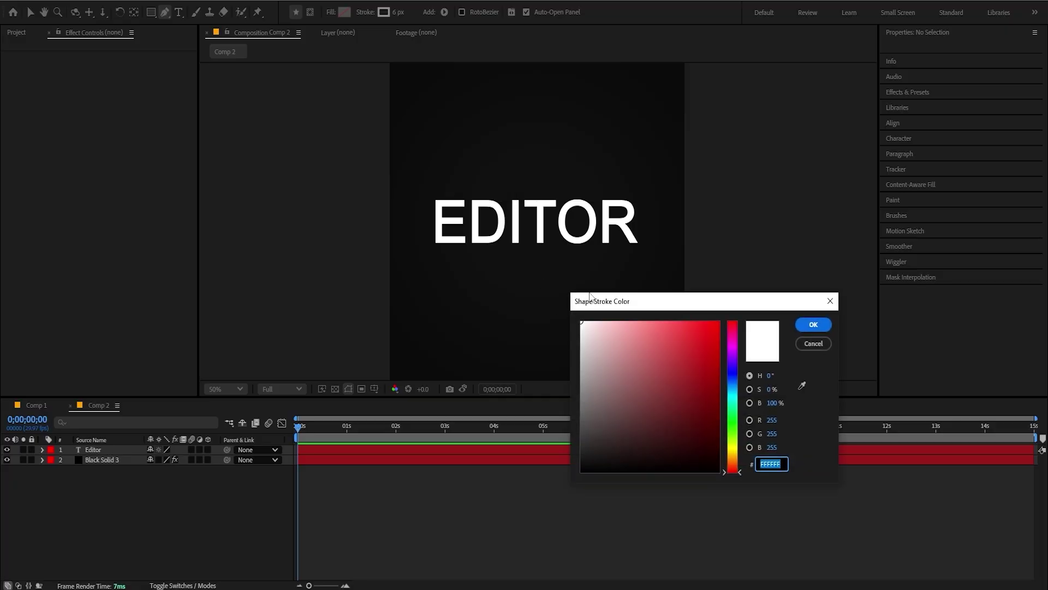
key(Return)
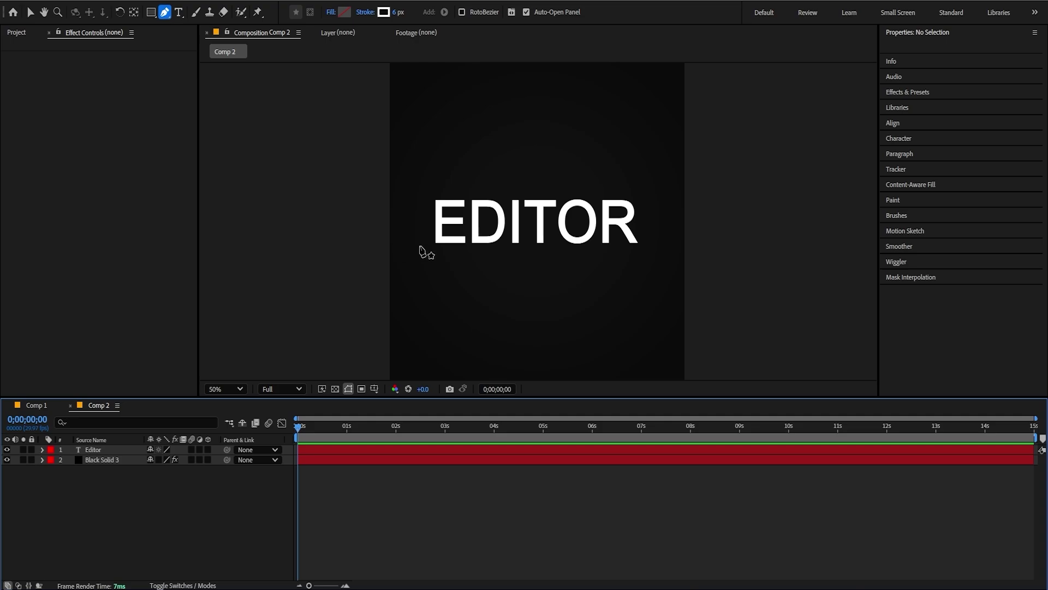
Draw an open zigzag path below the text, from the frame's left edge past its right edge and back toward the lower middle
drag(393, 253, 314, 281)
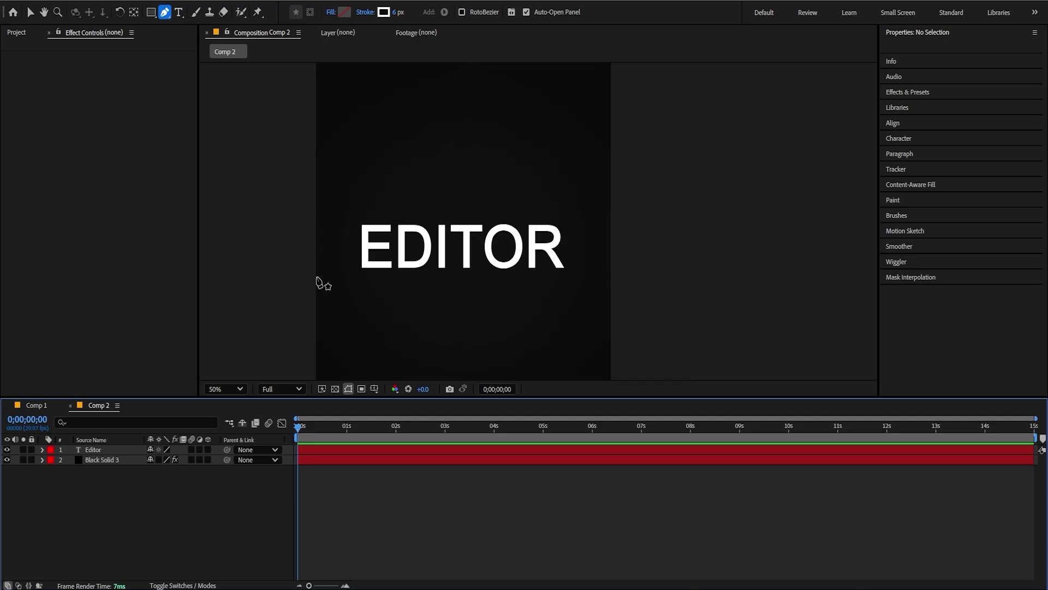
click(316, 278)
click(622, 307)
scroll(595, 297, down, 3)
click(524, 269)
click(564, 279)
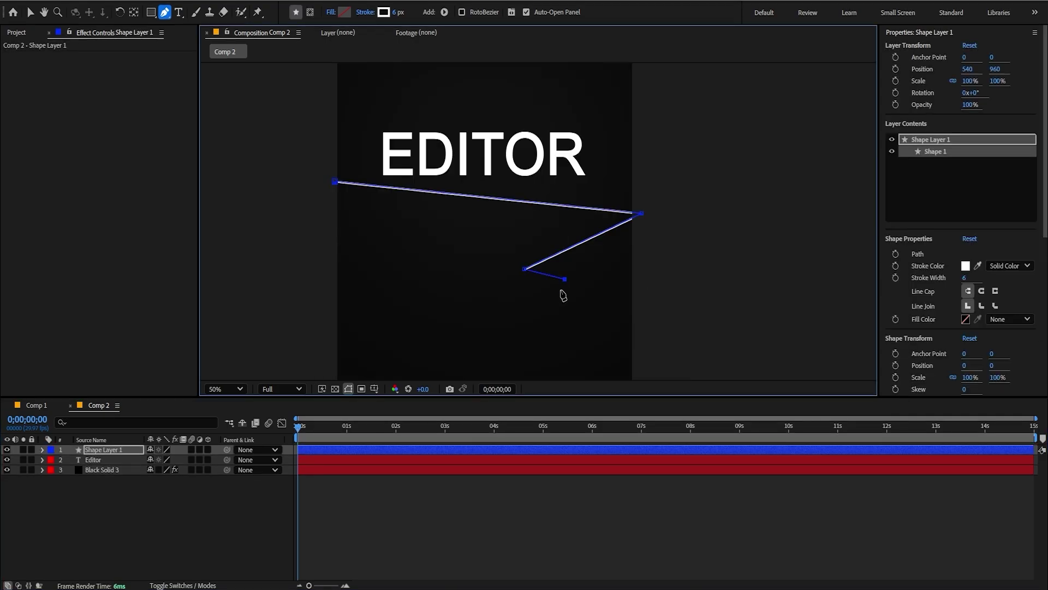
click(483, 470)
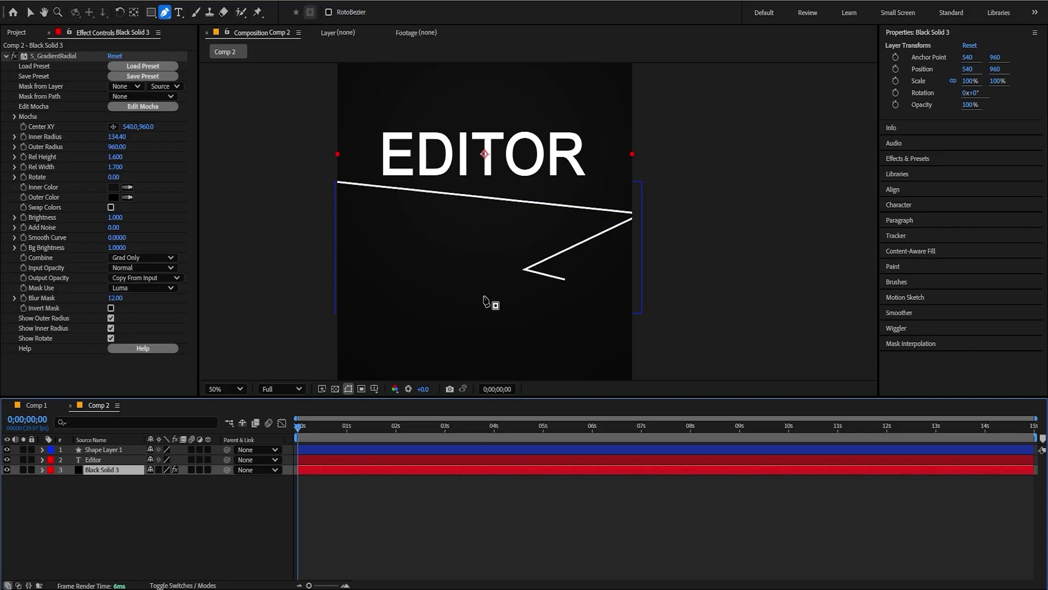
scroll(487, 300, down, 2)
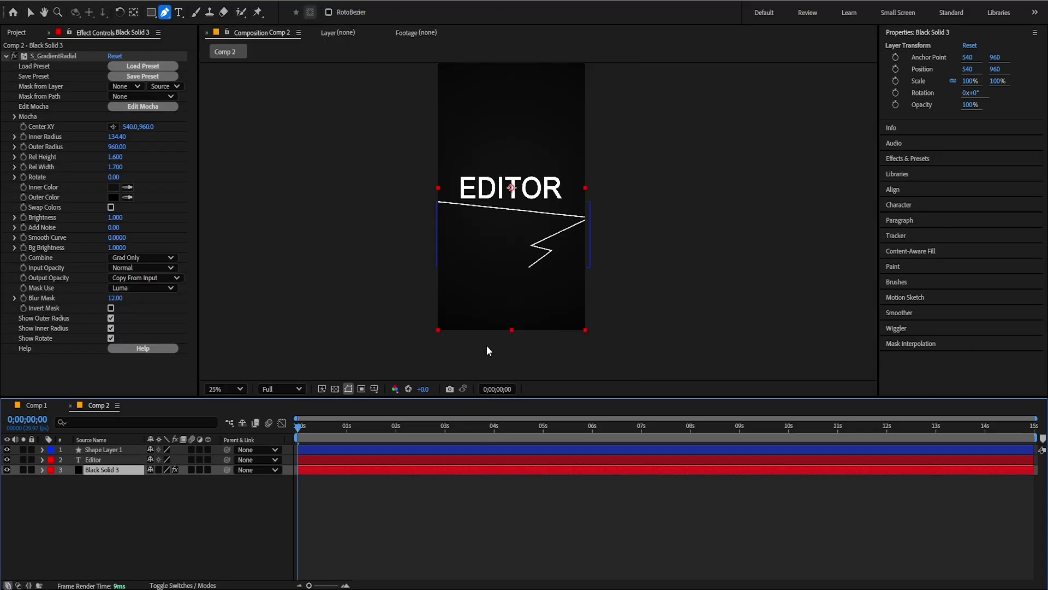
Apply the 4-Color Gradient effect to the zigzag shape layer
click(114, 449)
key(F2)
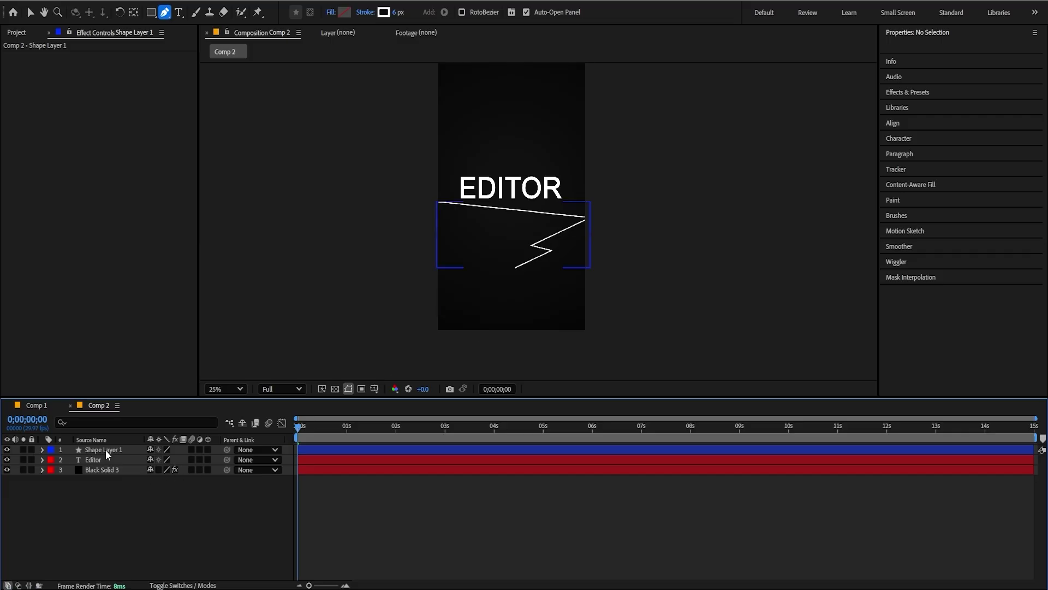
click(106, 453)
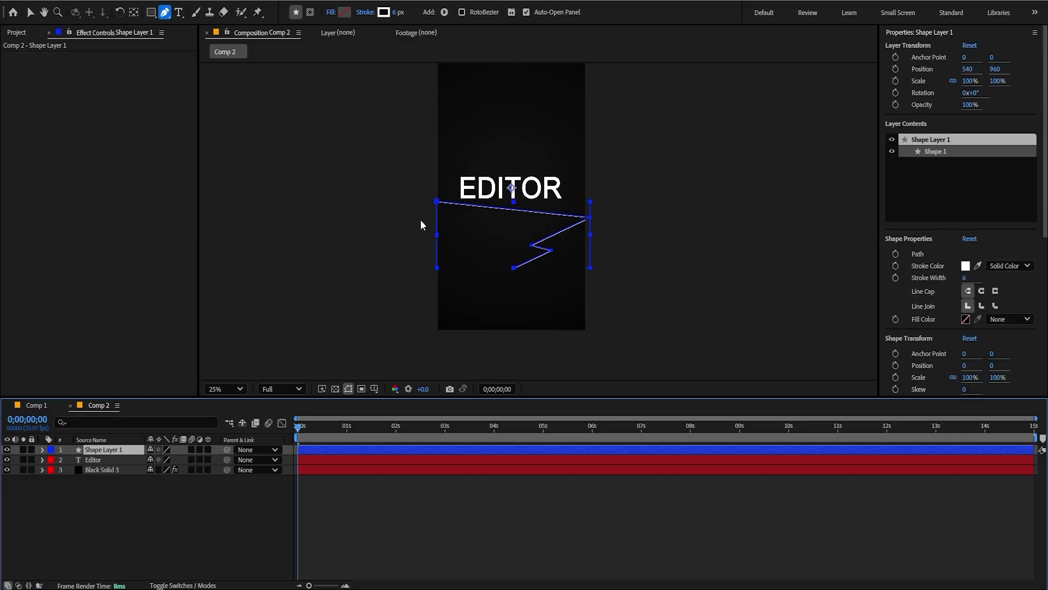
key(space)
key(ctrl+space)
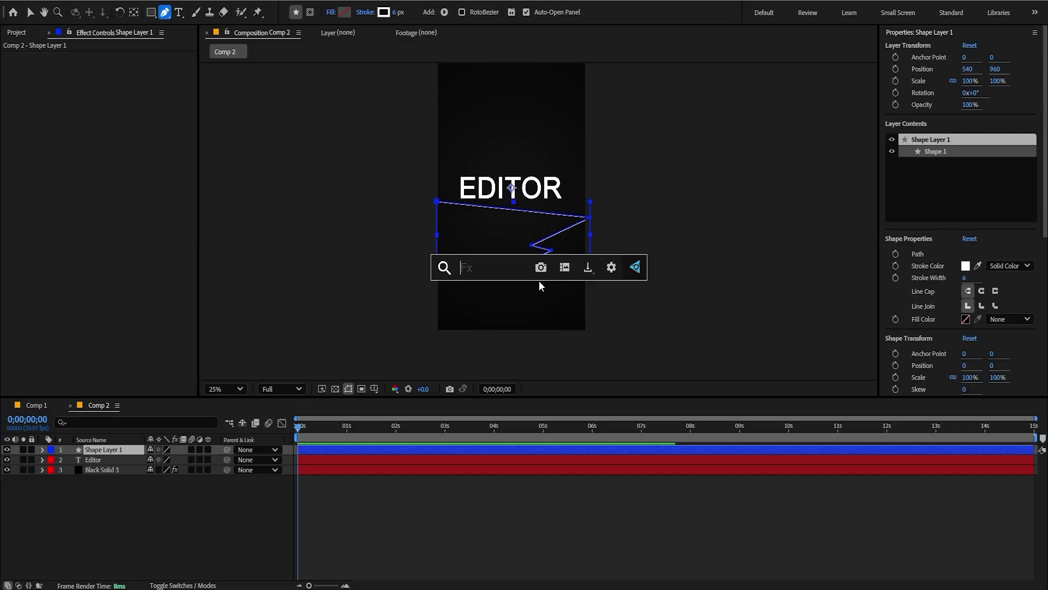
text(4)
key(Return)
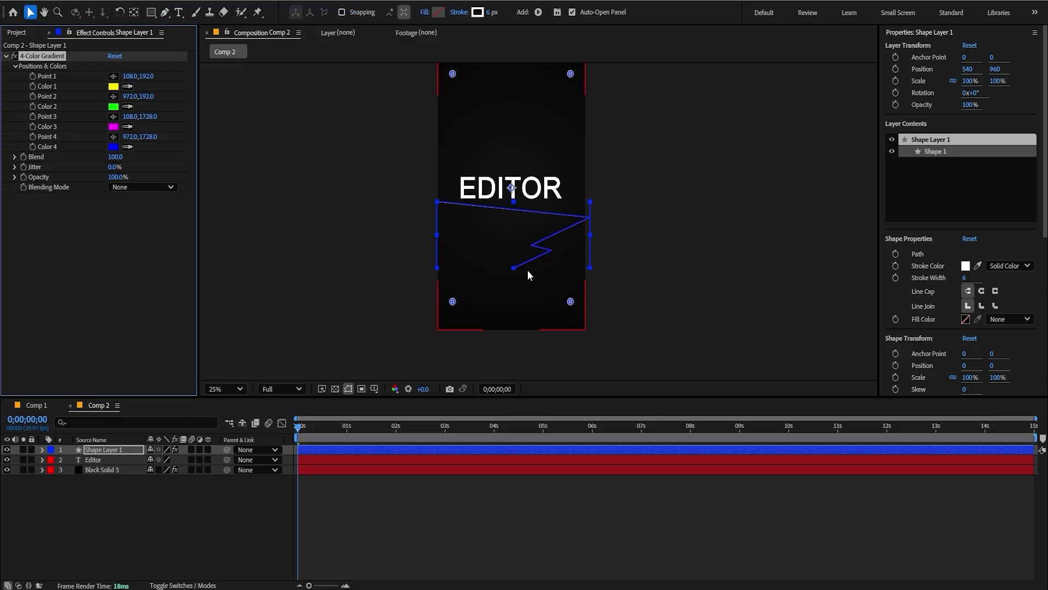
Position the gradient points along the zigzag at about 348,1092 (Point 1), 988,1144 (Point 2), 116,1084 (Point 3) and 536,1512 (Point 4)
mouse_move(452, 302)
mouse_down()
mouse_move(465, 240)
mouse_move(452, 209)
mouse_up()
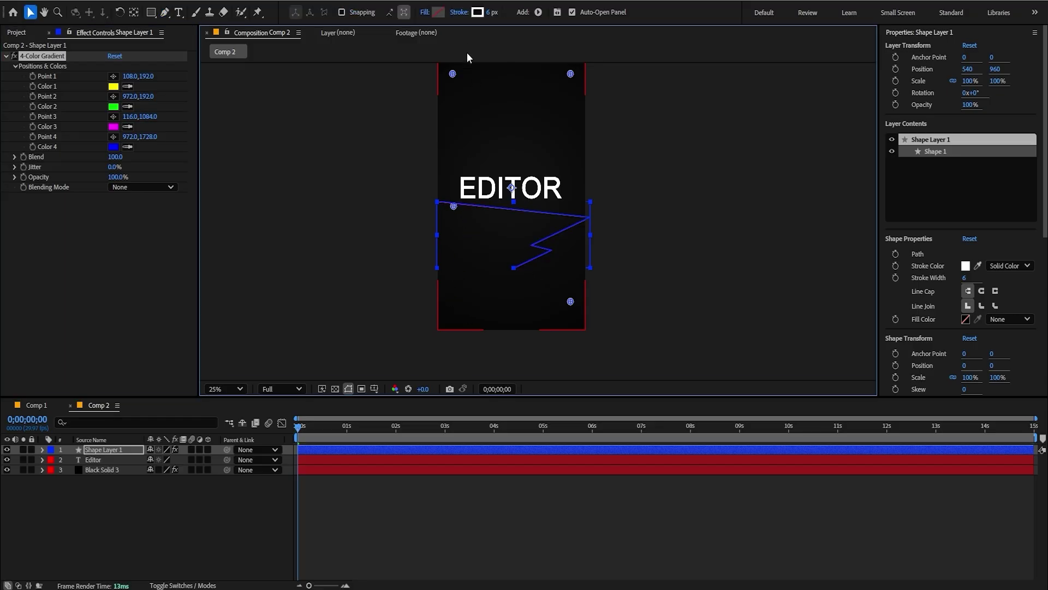
drag(454, 74, 489, 210)
mouse_move(571, 74)
mouse_down()
mouse_move(582, 184)
mouse_move(572, 216)
mouse_up()
drag(572, 301, 509, 269)
Set Color 3 of the zigzag's 4-Color Gradient to pure red
scroll(509, 269, up, 2)
drag(491, 254, 635, 328)
scroll(636, 328, up, 2)
drag(538, 278, 396, 77)
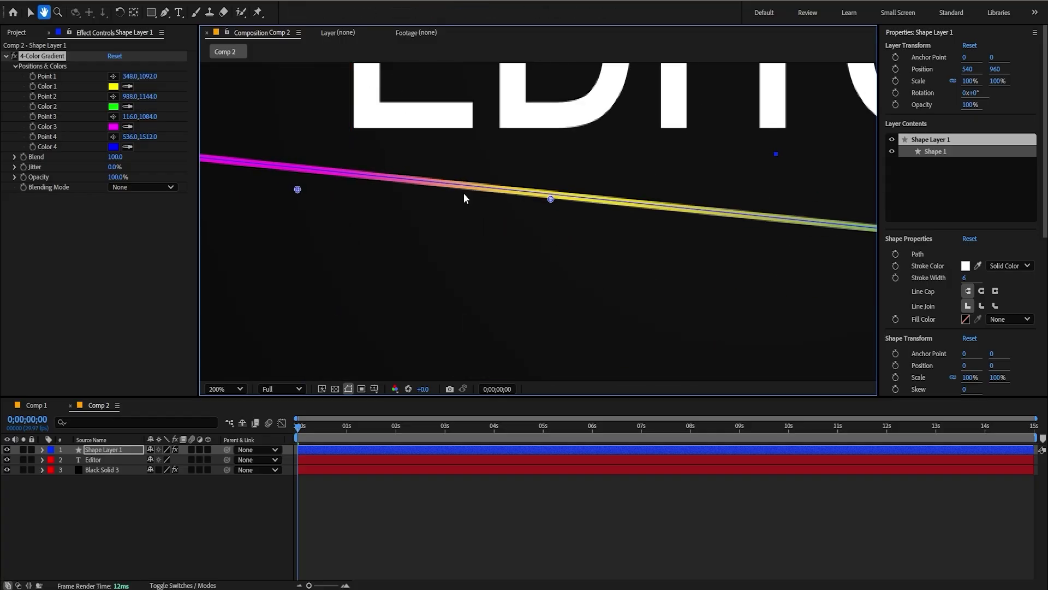
click(112, 126)
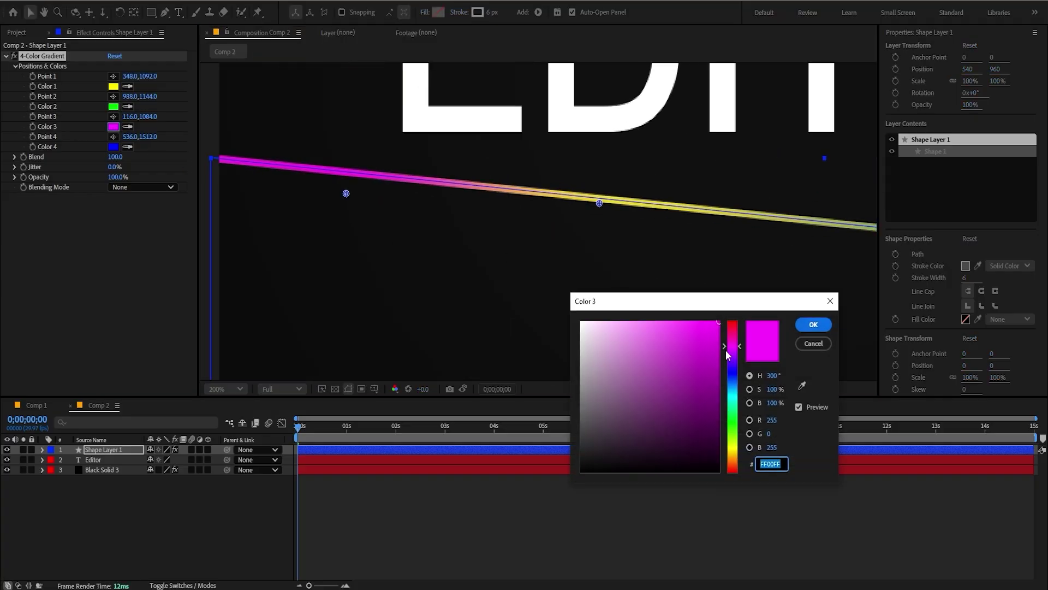
drag(730, 349, 730, 320)
key(Return)
Set Color 1 of the 4-Color Gradient to a lighter, less saturated red
click(113, 86)
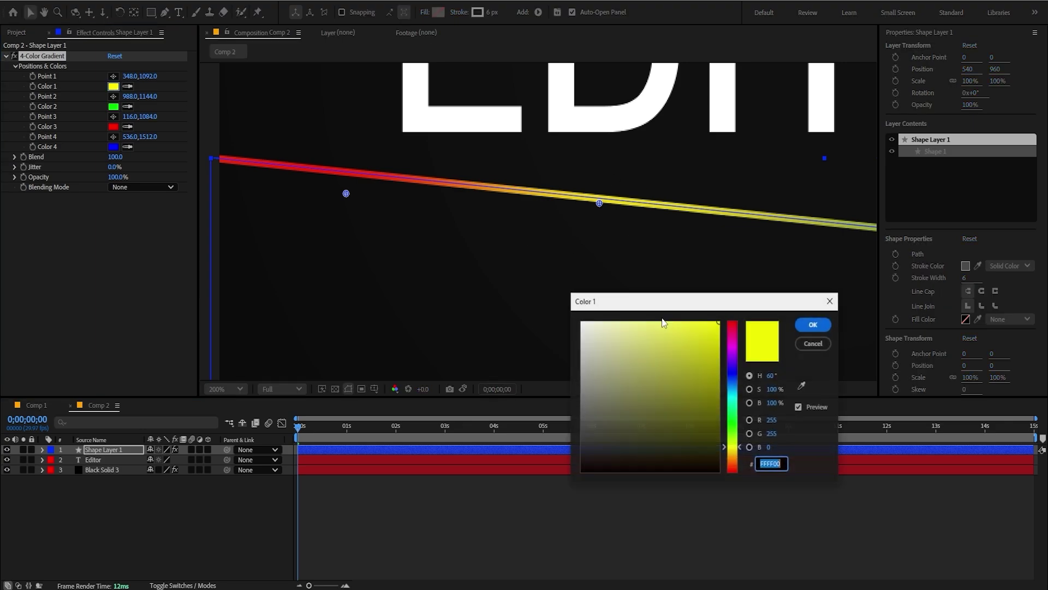
drag(732, 447, 741, 273)
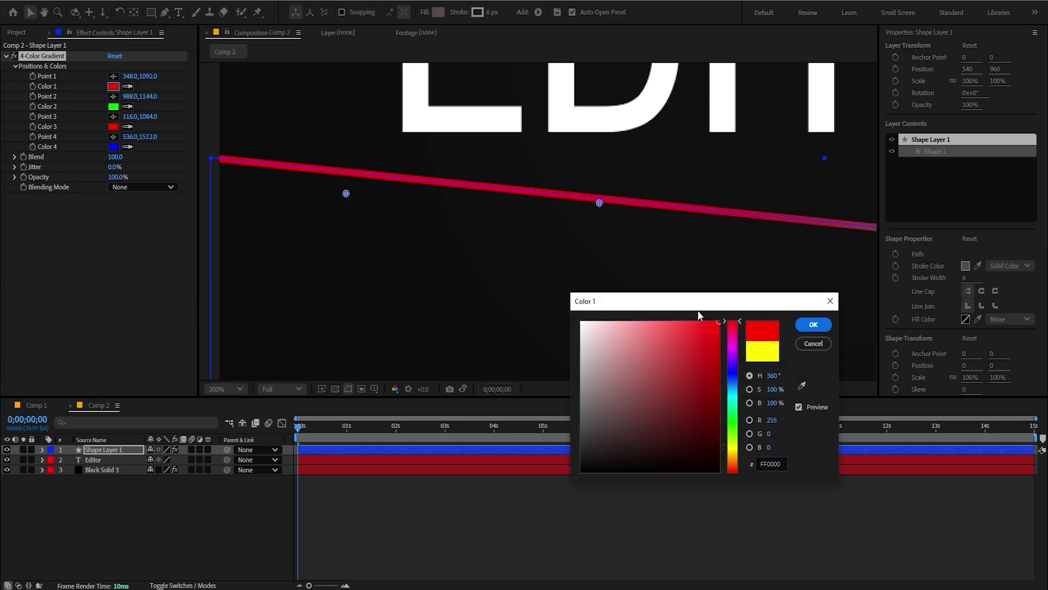
drag(713, 331, 683, 300)
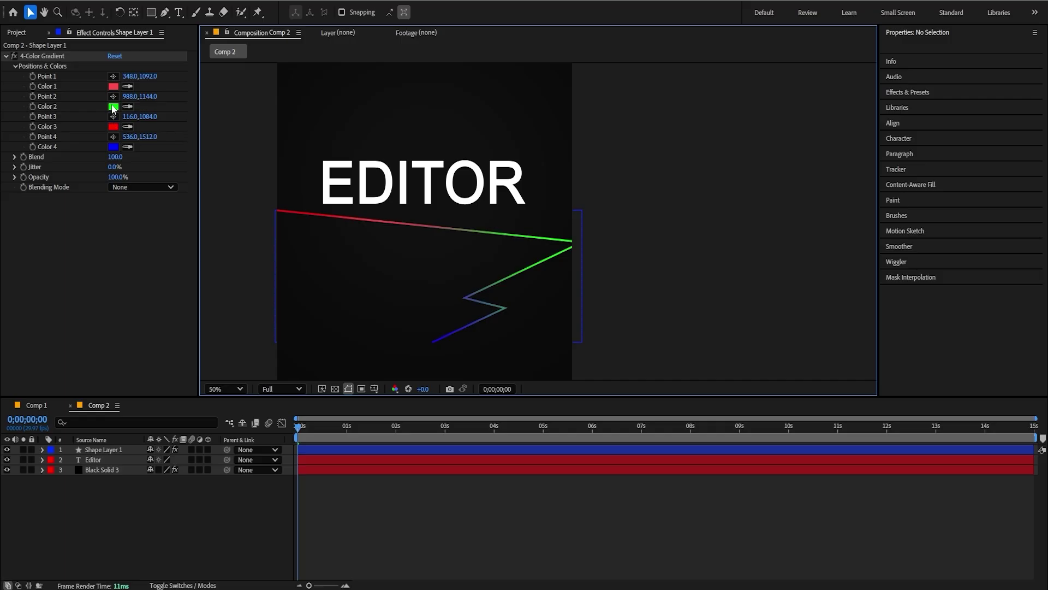
Set Color 2 of the 4-Color Gradient to white
click(113, 106)
drag(669, 365, 562, 293)
key(Return)
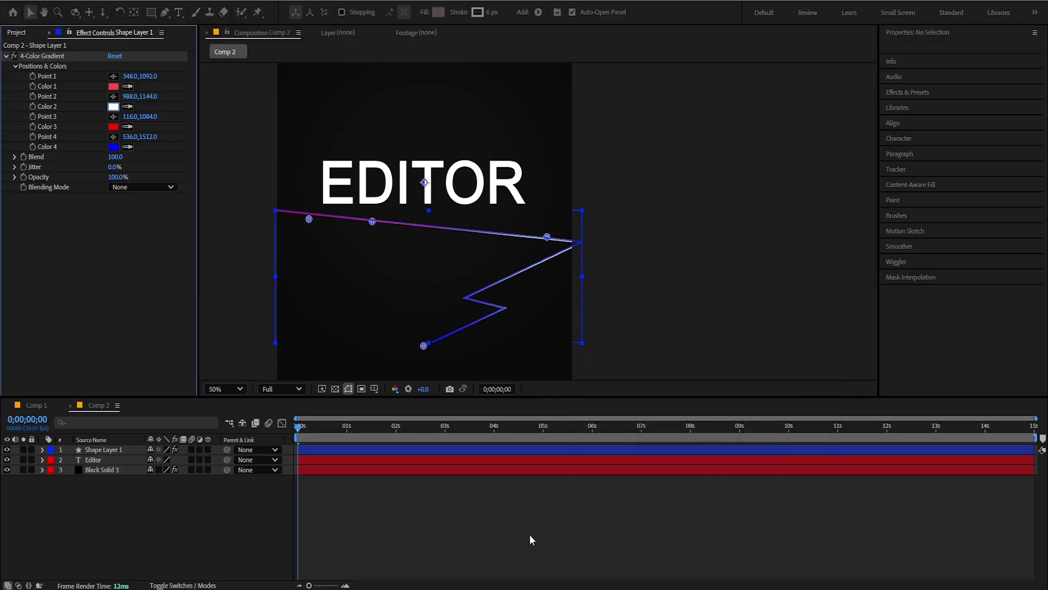
Set Color 4 of the zigzag's 4-Color Gradient to light red FF8484
click(113, 146)
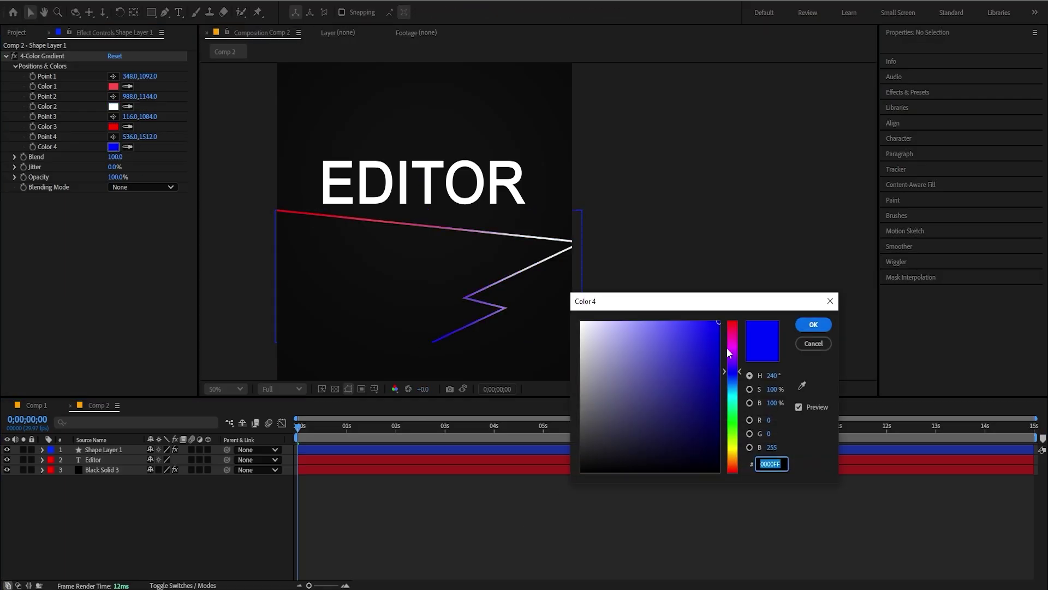
drag(729, 348, 736, 250)
drag(713, 338, 649, 273)
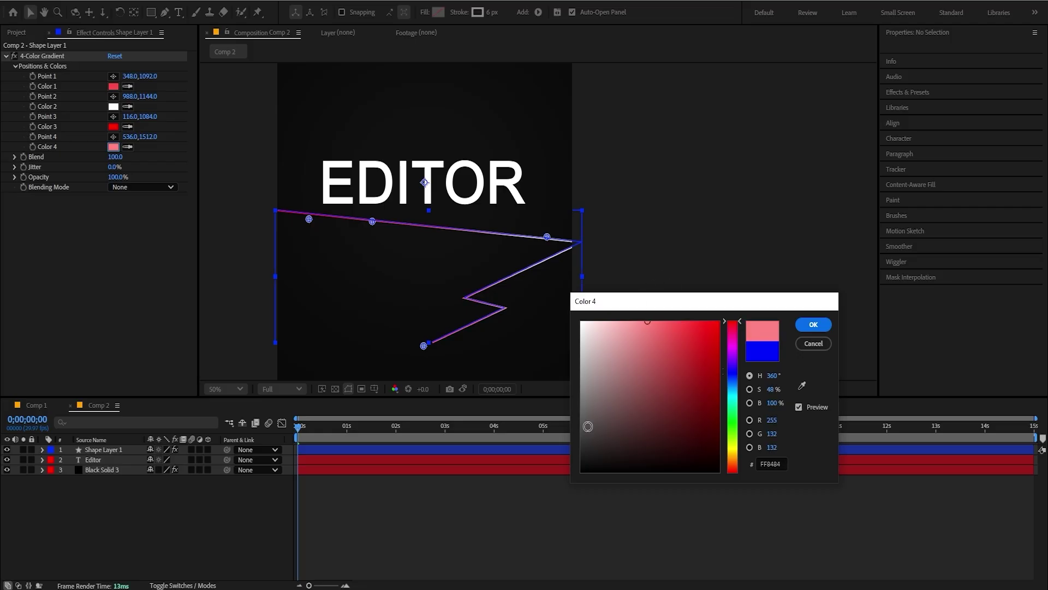
key(Return)
scroll(532, 297, down, 2)
scroll(532, 297, up, 2)
key(space)
drag(532, 297, 597, 242)
key(v)
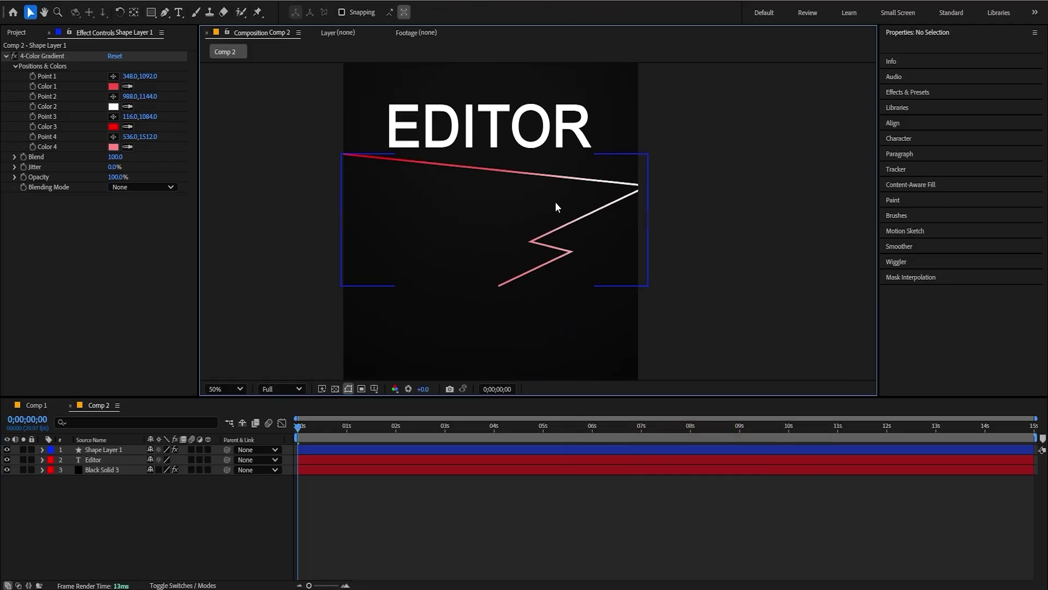
Taper the zigzag's stroke with a Start Length of 32% and an End Length of 33%
click(107, 450)
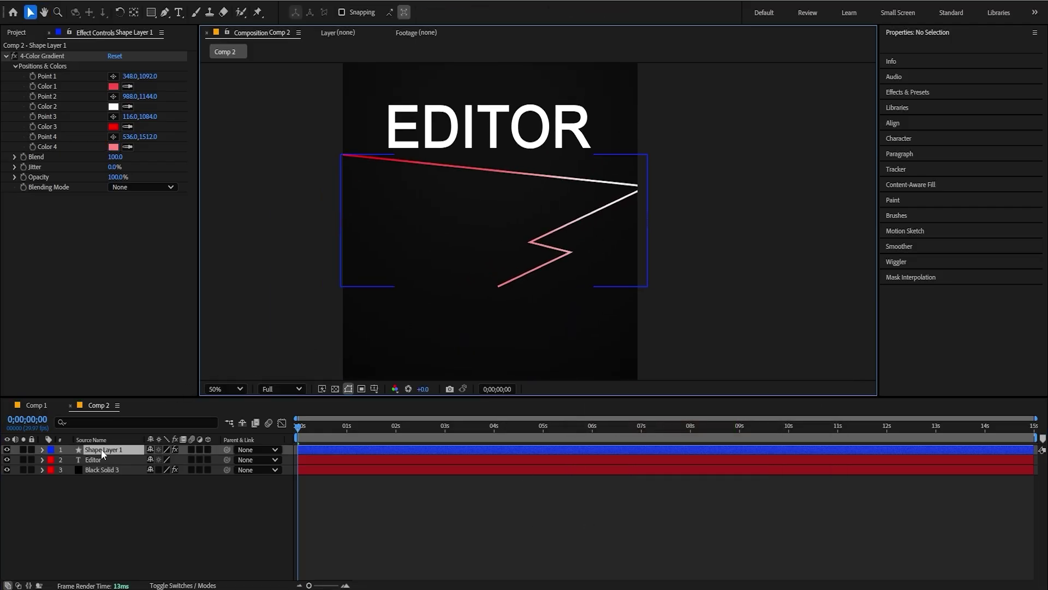
click(414, 244)
click(42, 448)
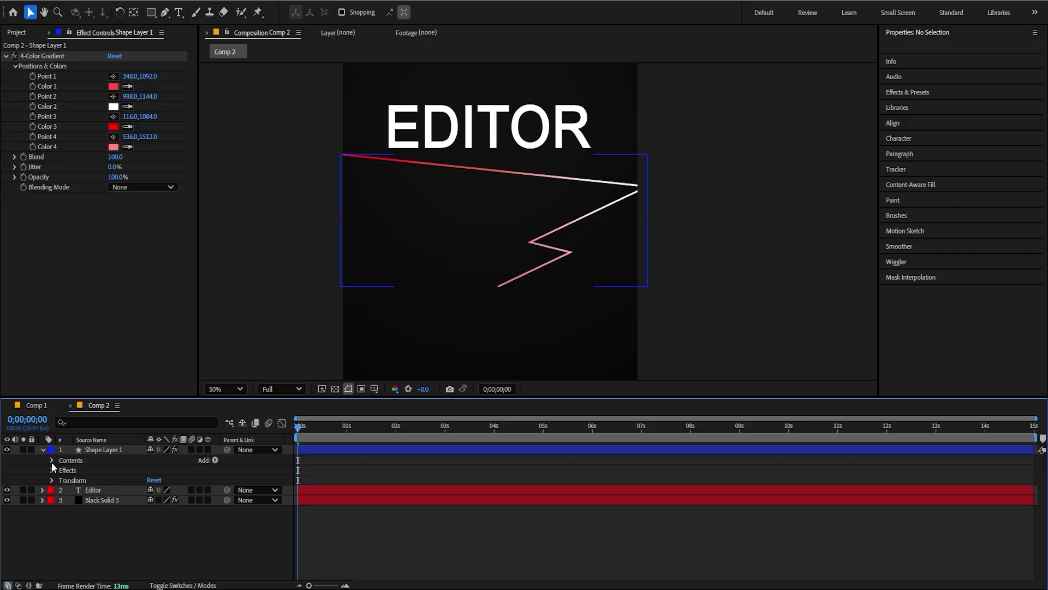
click(52, 460)
click(63, 471)
click(71, 489)
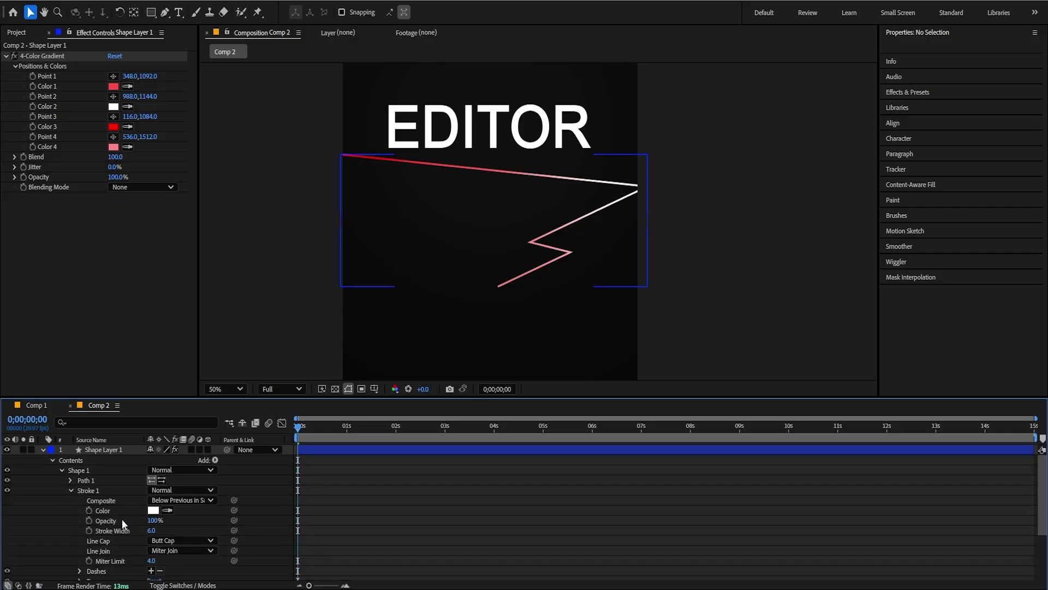
scroll(104, 533, down, 1)
click(80, 552)
scroll(80, 551, down, 2)
drag(155, 524, 160, 524)
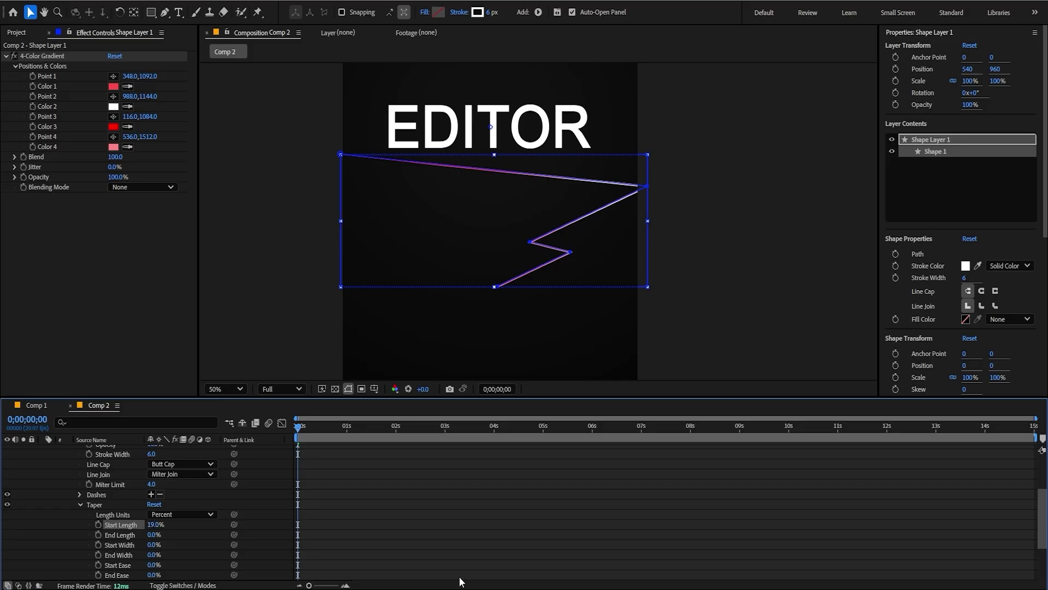
click(473, 500)
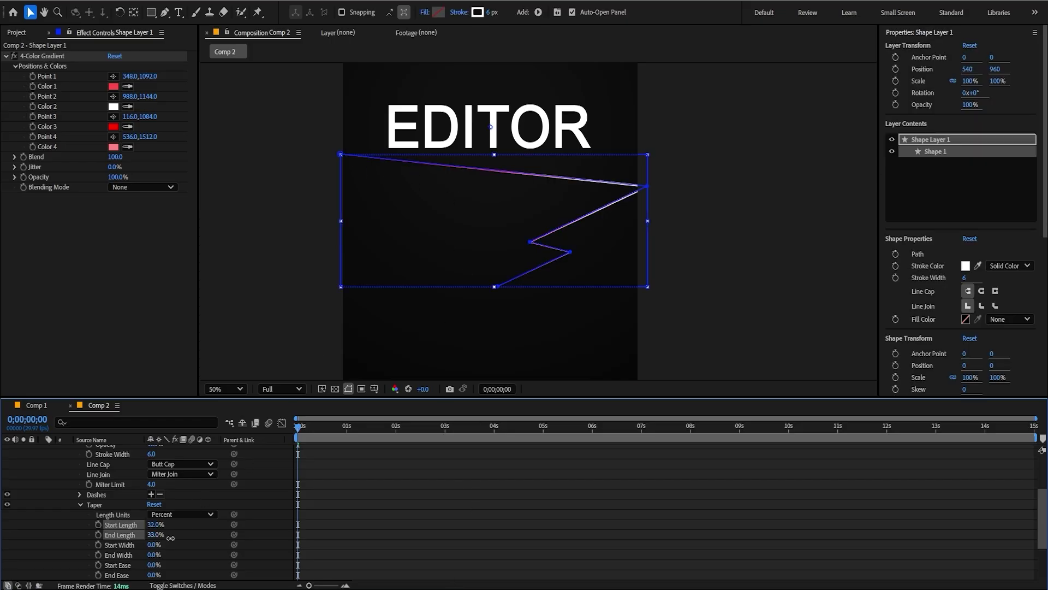
click(457, 510)
scroll(491, 250, down, 2)
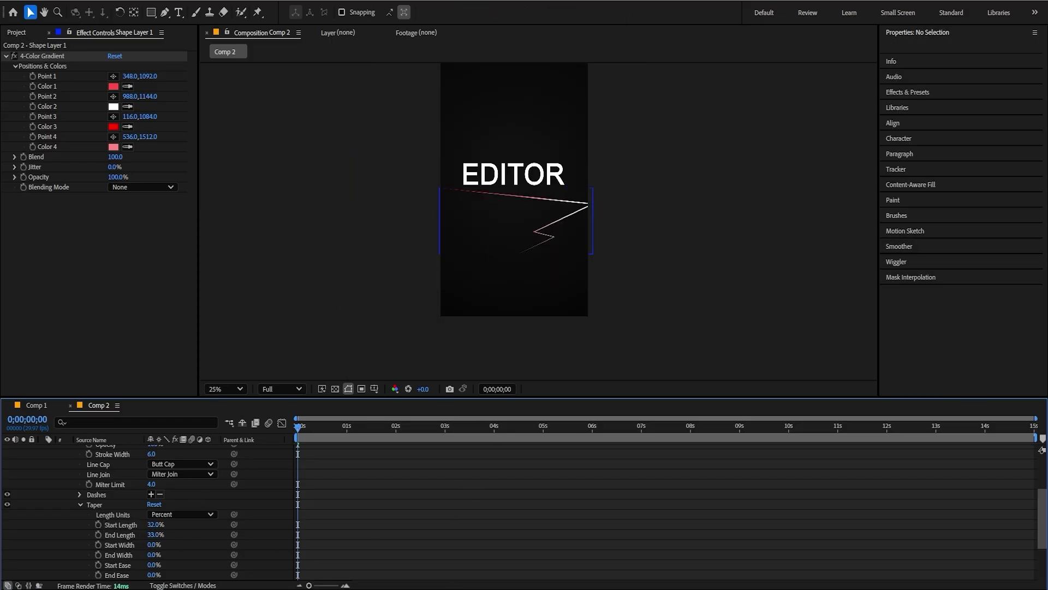
Set the End Length of the zigzag's stroke taper to 17%
scroll(509, 176, up, 2)
drag(158, 535, 149, 535)
scroll(558, 263, down, 2)
scroll(180, 502, up, 2)
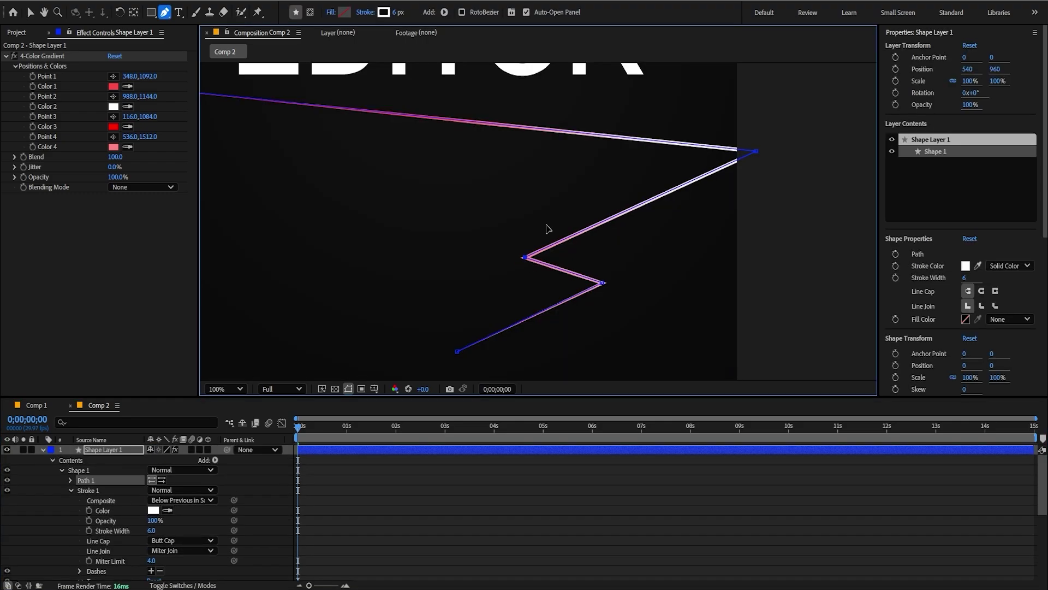
Reshape the zigzag by moving its two lower corner points up and closer together, making the small kink shorter
drag(526, 257, 564, 202)
drag(604, 283, 580, 227)
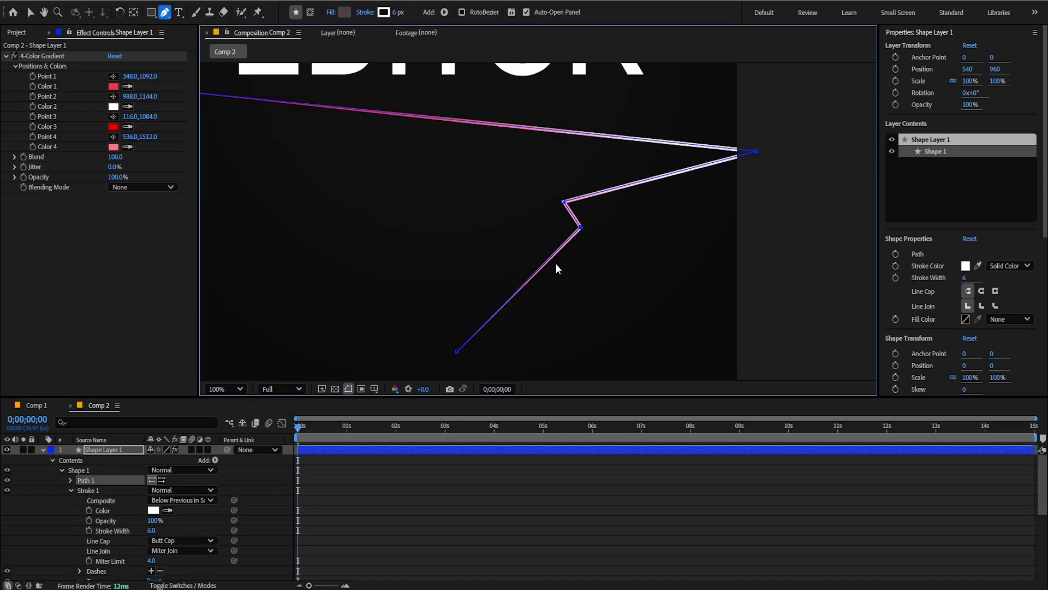
scroll(493, 203, down, 2)
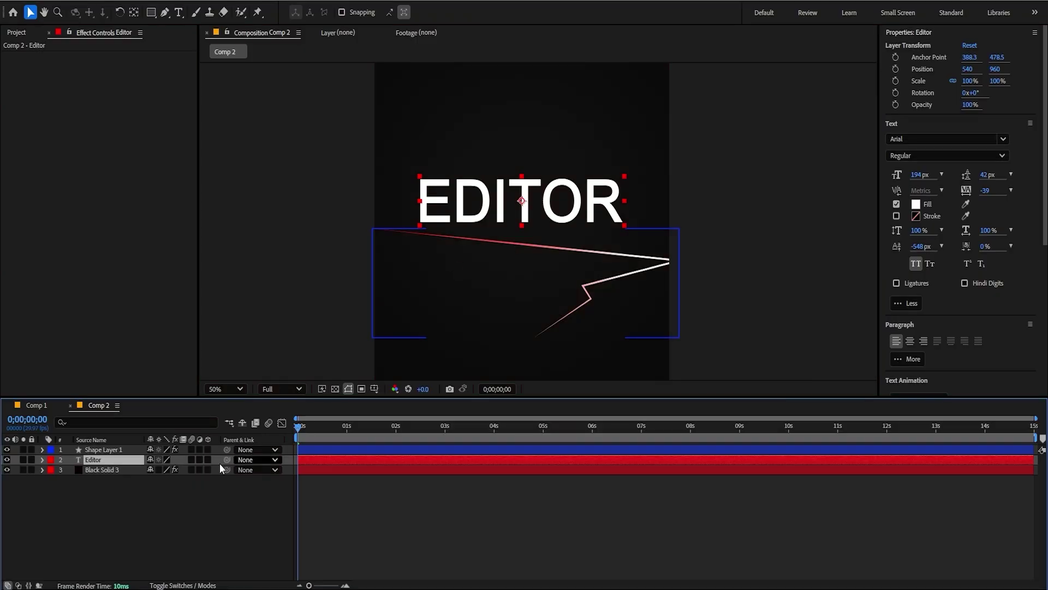
Add a Gradient Overlay layer style to the Editor text
right_click(110, 459)
mouse_move(177, 264)
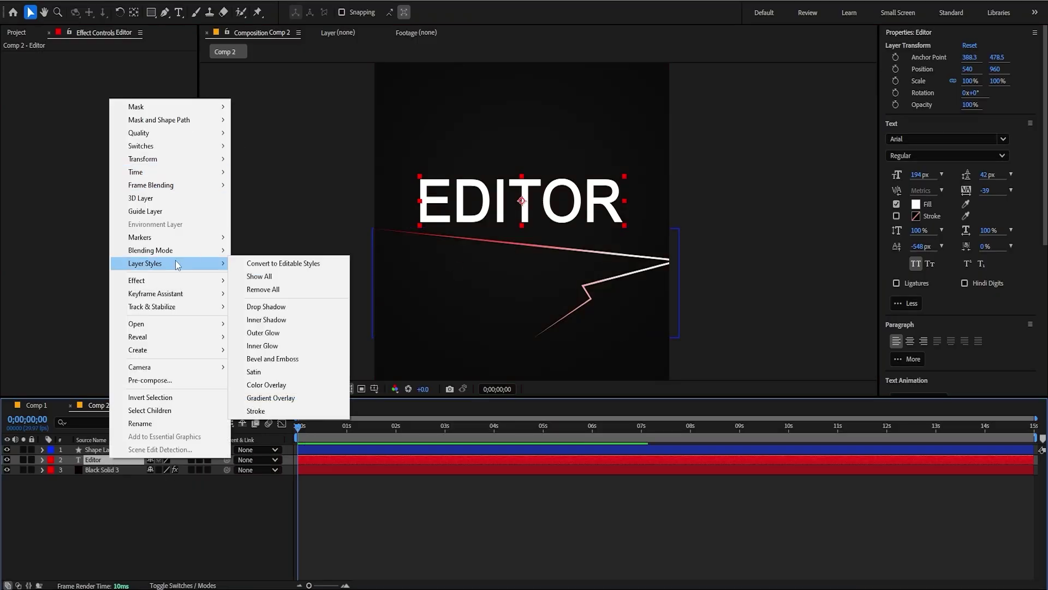
click(271, 398)
key(period)
key(period)
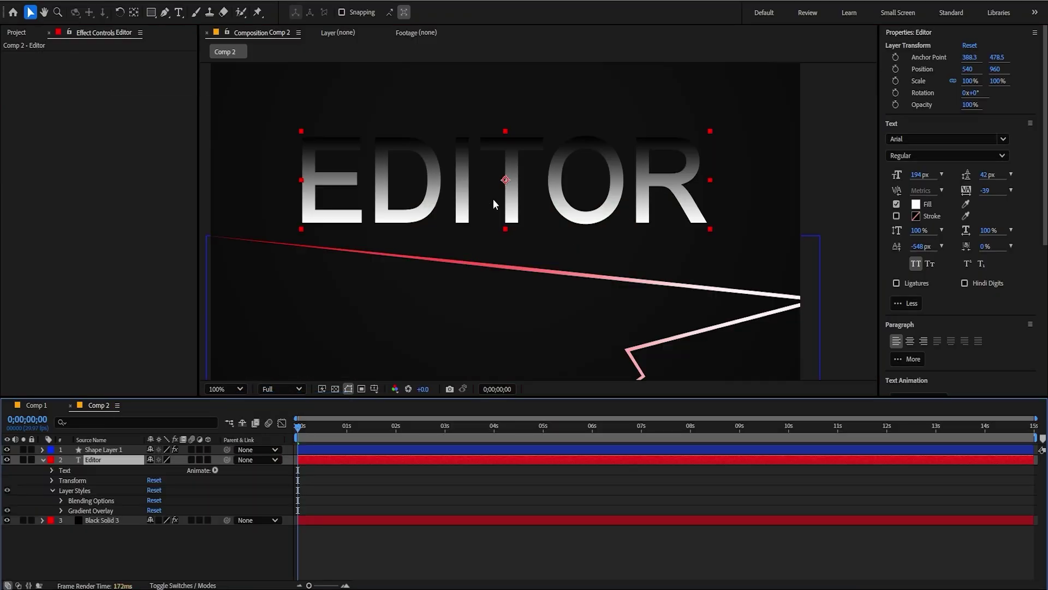
Reverse the text's overlay gradient colors, with a black first stop and a white last stop
click(61, 510)
click(170, 540)
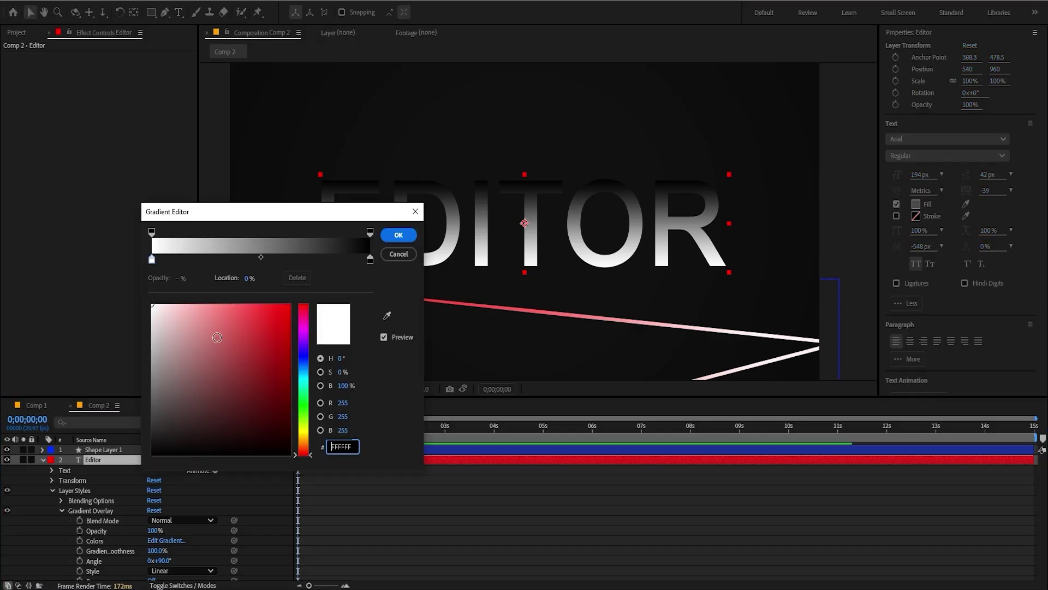
drag(178, 383, 213, 455)
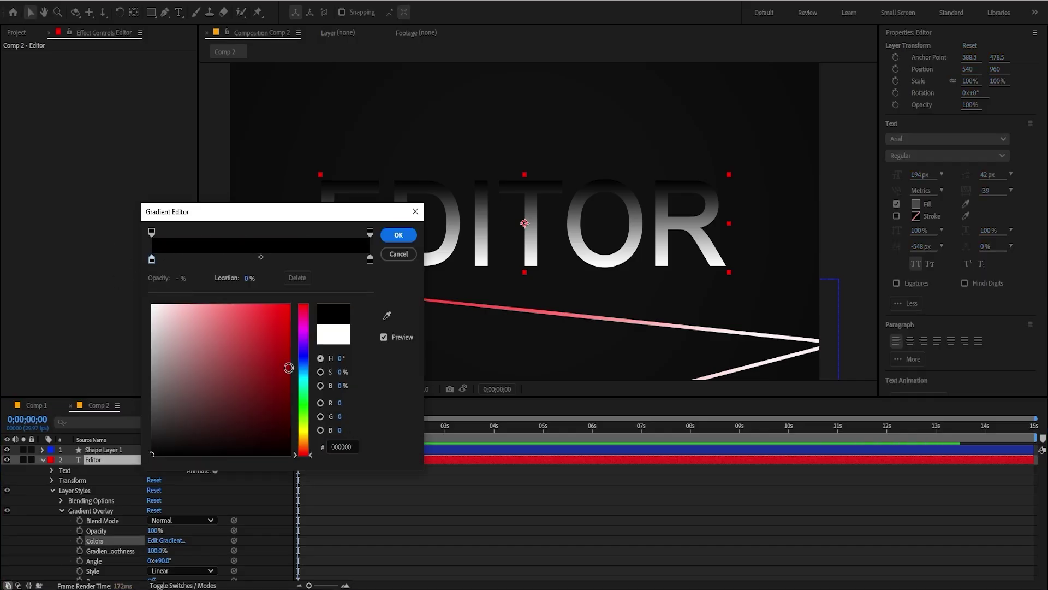
click(370, 260)
drag(236, 347, 0, 195)
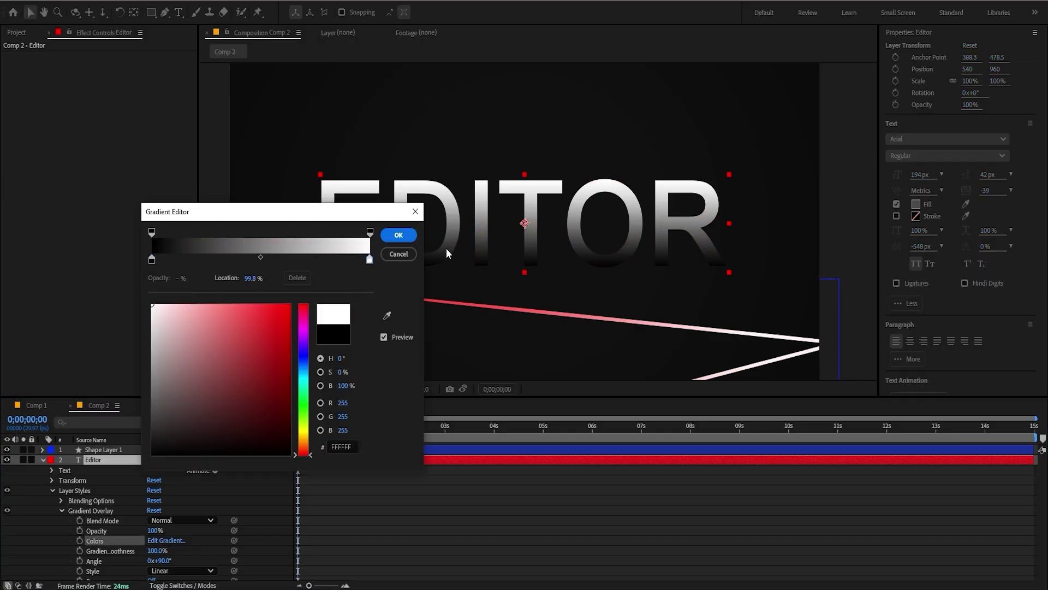
click(405, 237)
Set the Gradient Overlay offset of the Editor text to 0, 30
scroll(222, 515, down, 3)
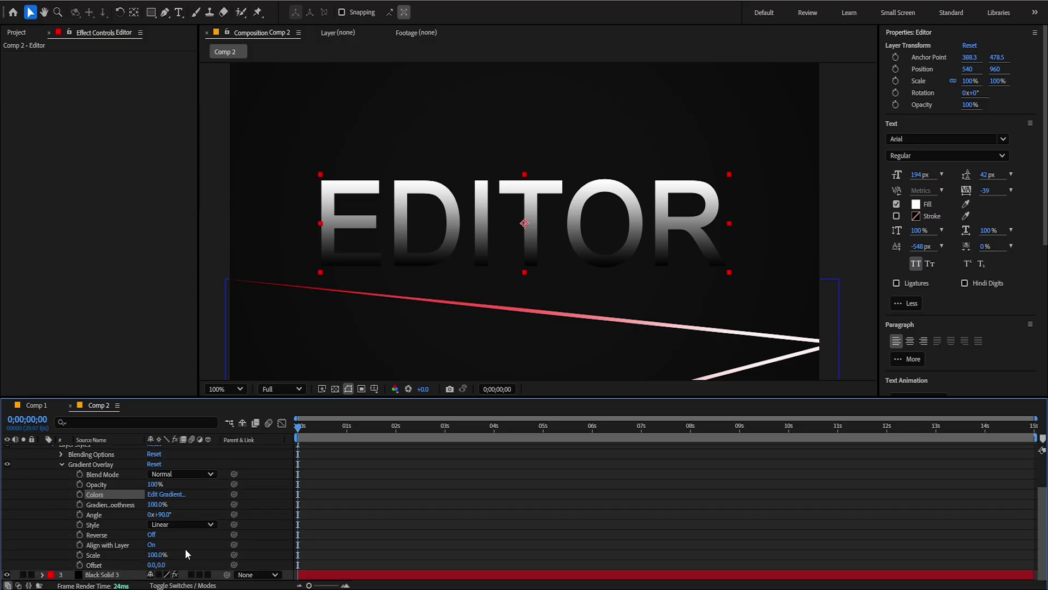
drag(162, 566, 174, 568)
scroll(636, 234, down, 4)
scroll(637, 234, up, 2)
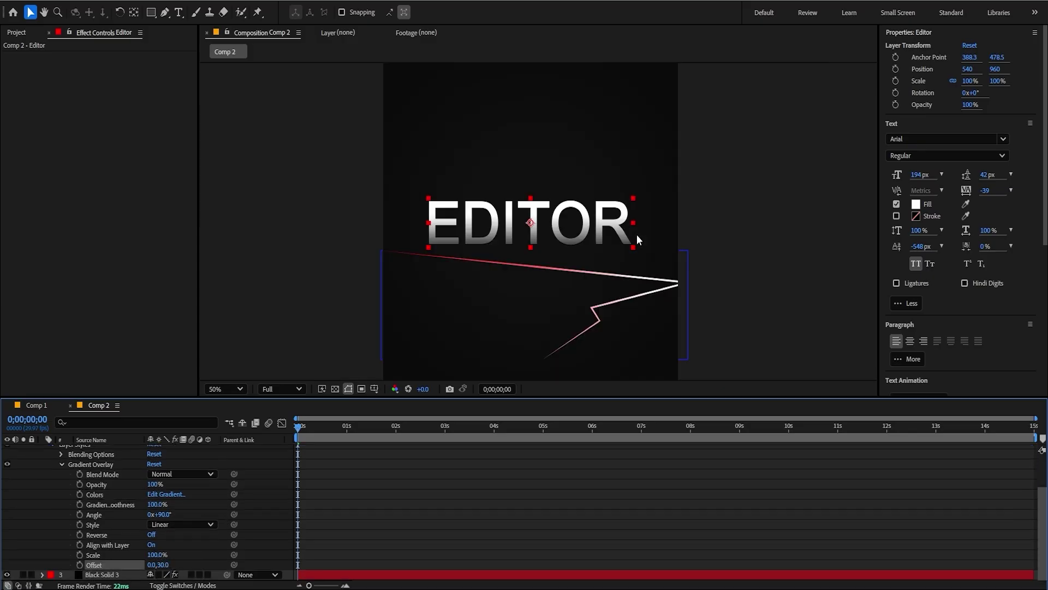
scroll(108, 463, up, 3)
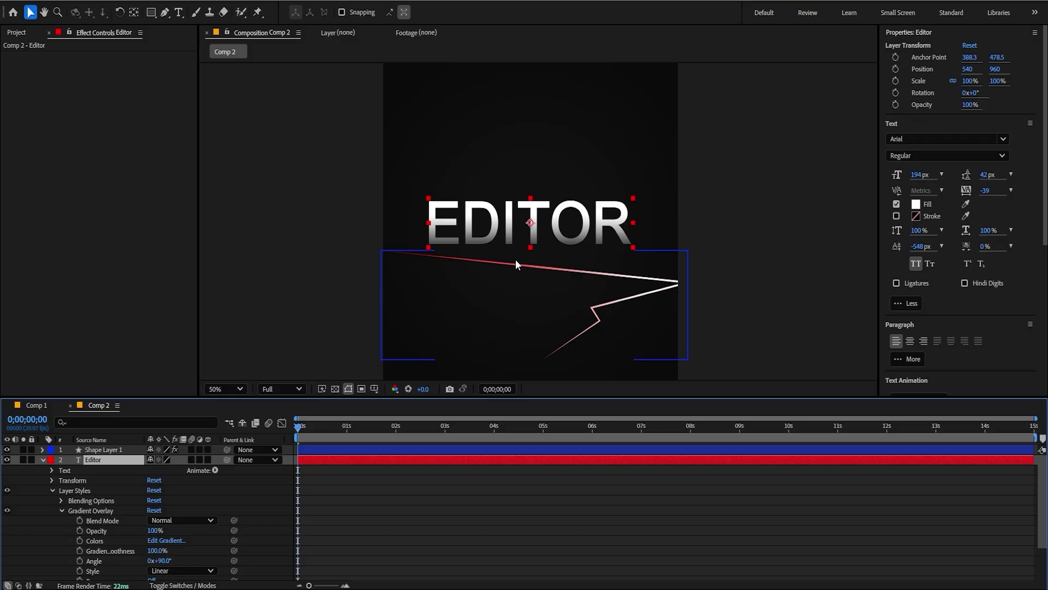
Apply Turbulent Displace to the Editor text with Amount 2 and Size 50, and remove the second Turbulent Displace effect
key(ctrl+space)
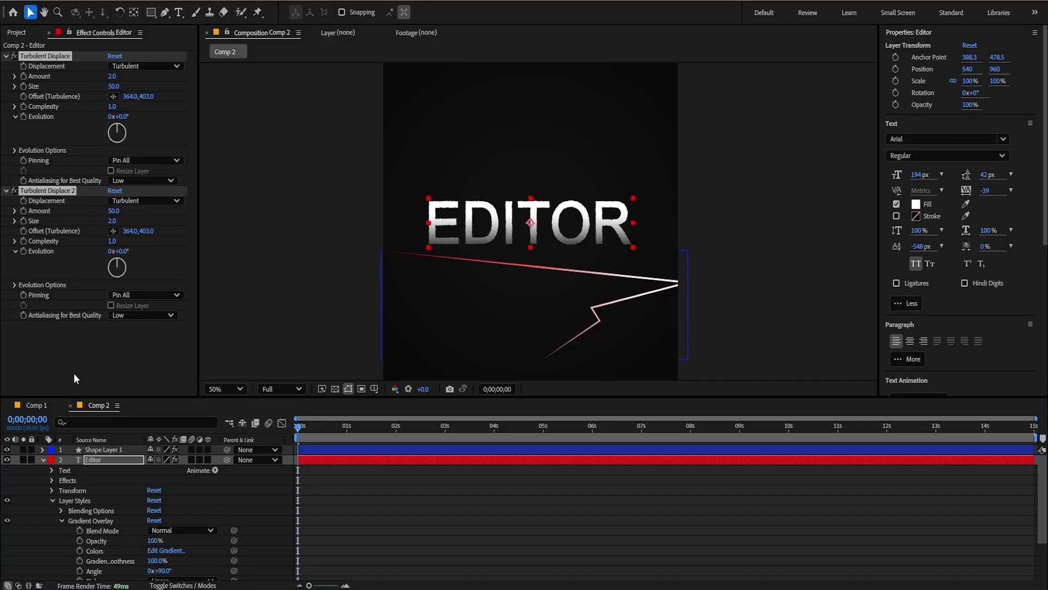
click(74, 372)
click(67, 187)
key(Delete)
scroll(454, 290, up, 3)
key(space)
scroll(576, 242, down, 2)
key(space)
click(42, 449)
click(42, 449)
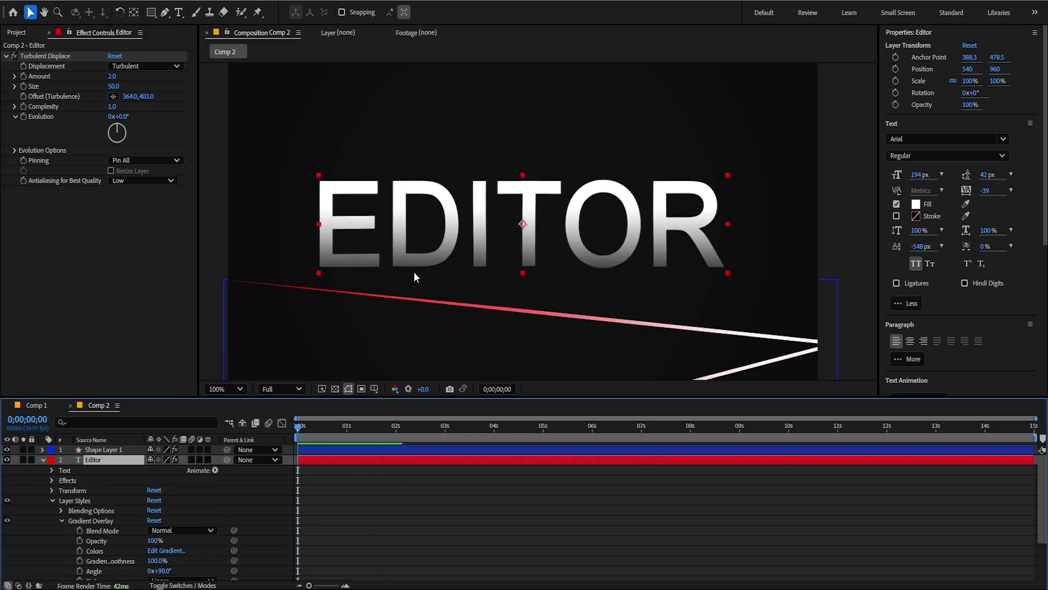
Pre-compose the Editor text layer as Editor Comp 1, moving all attributes into the new composition
key(comma)
key(ctrl+shift+c)
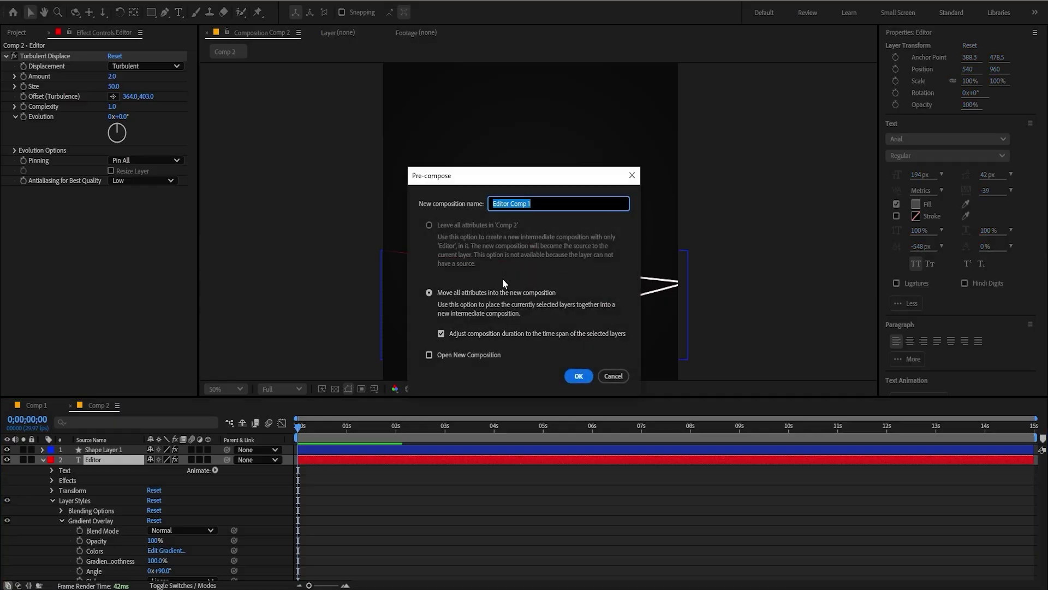
key(Return)
Apply Deep Glow to Editor Comp 1 and set its Exposure to 0.02
key(ctrl+space)
text(deep)
key(Return)
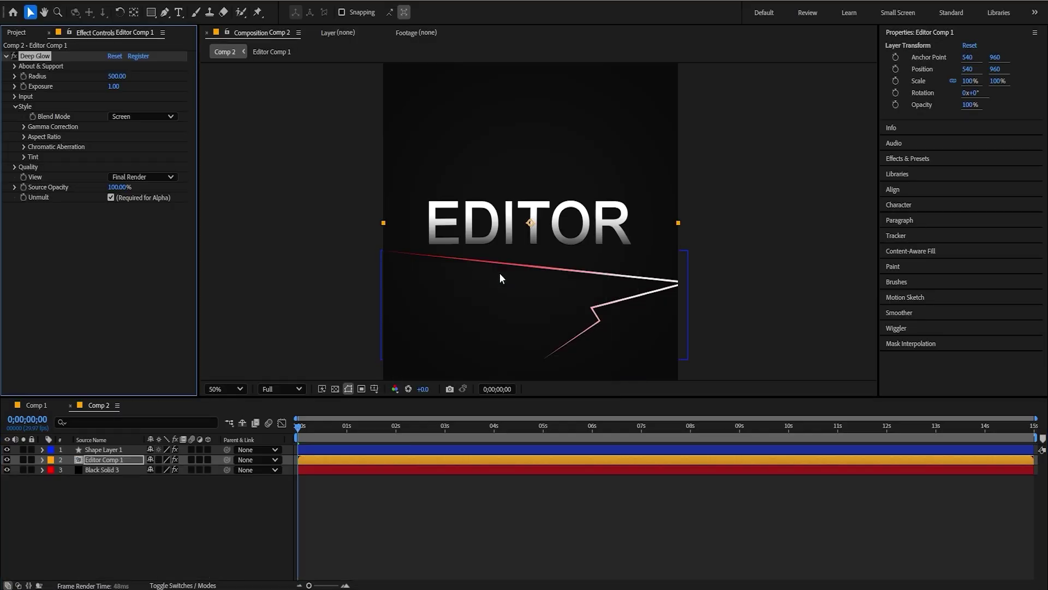
drag(82, 86, 65, 87)
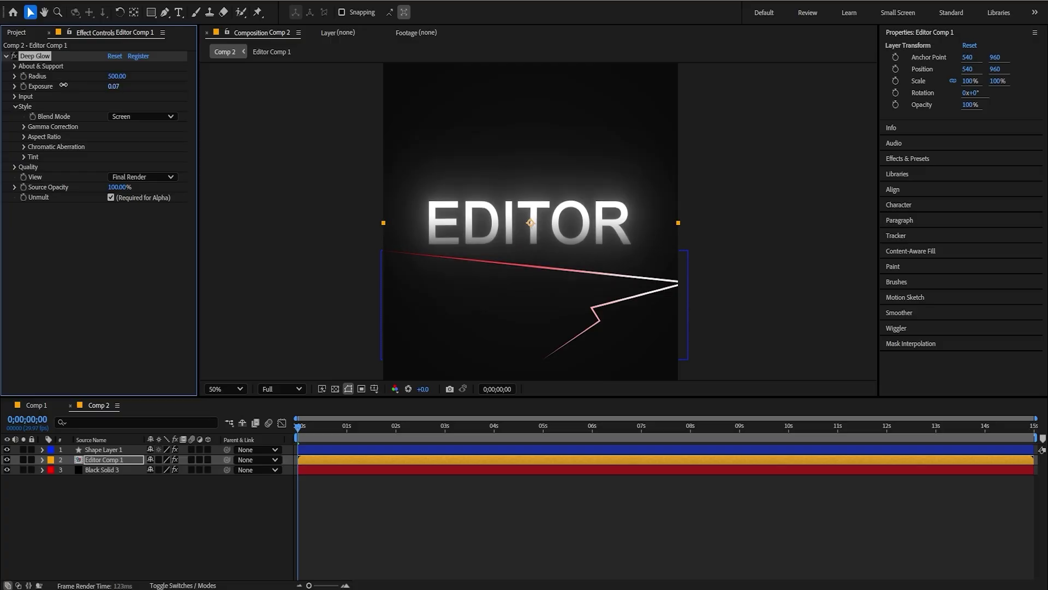
click(451, 521)
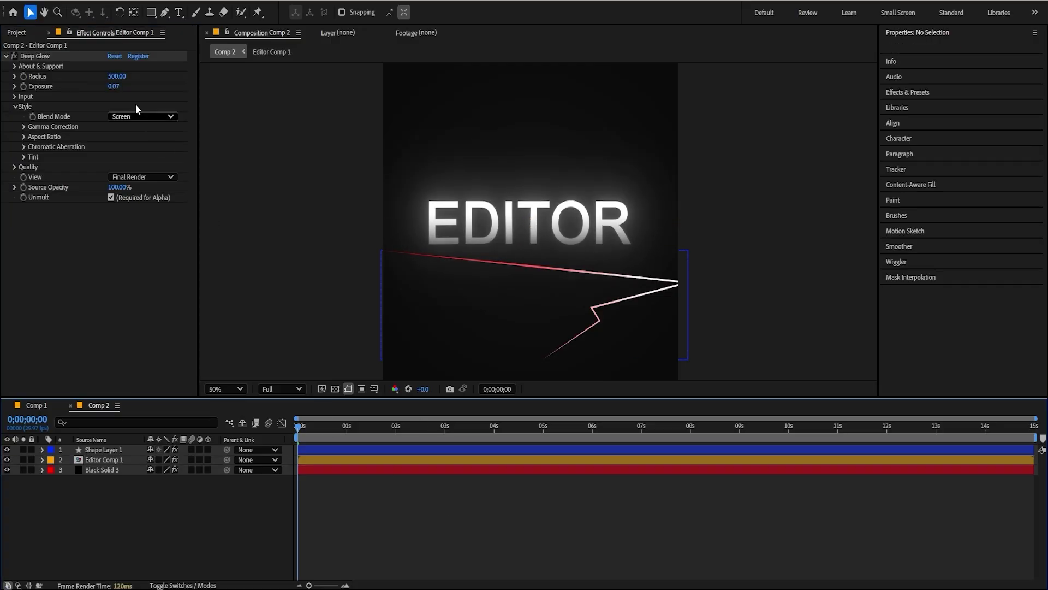
drag(113, 87, 109, 88)
click(366, 546)
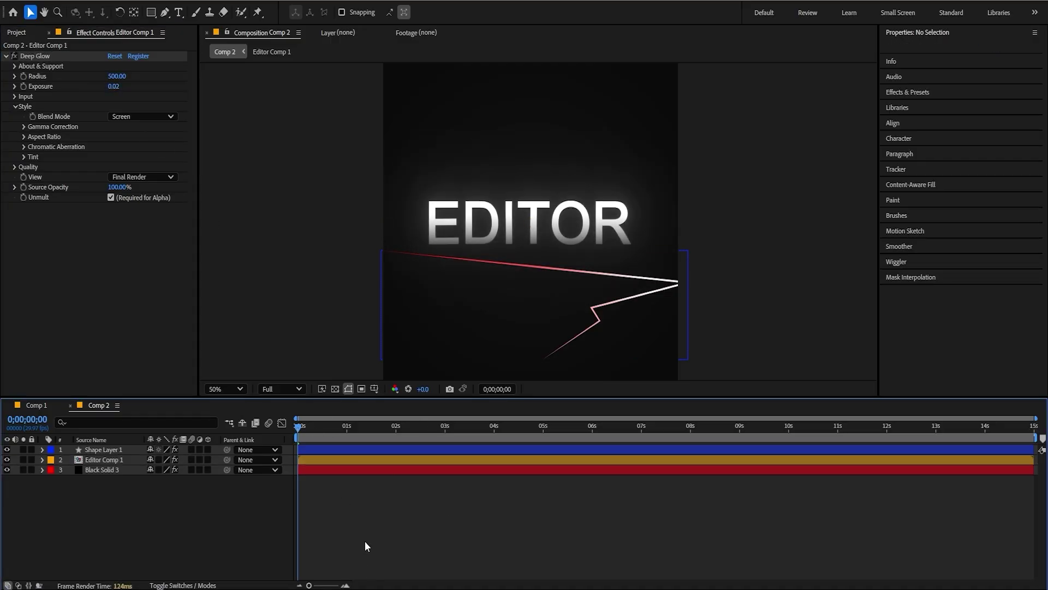
Set the zigzag's stroke width to 8 px and move its starting point outside the frame's left edge
click(387, 450)
click(491, 12)
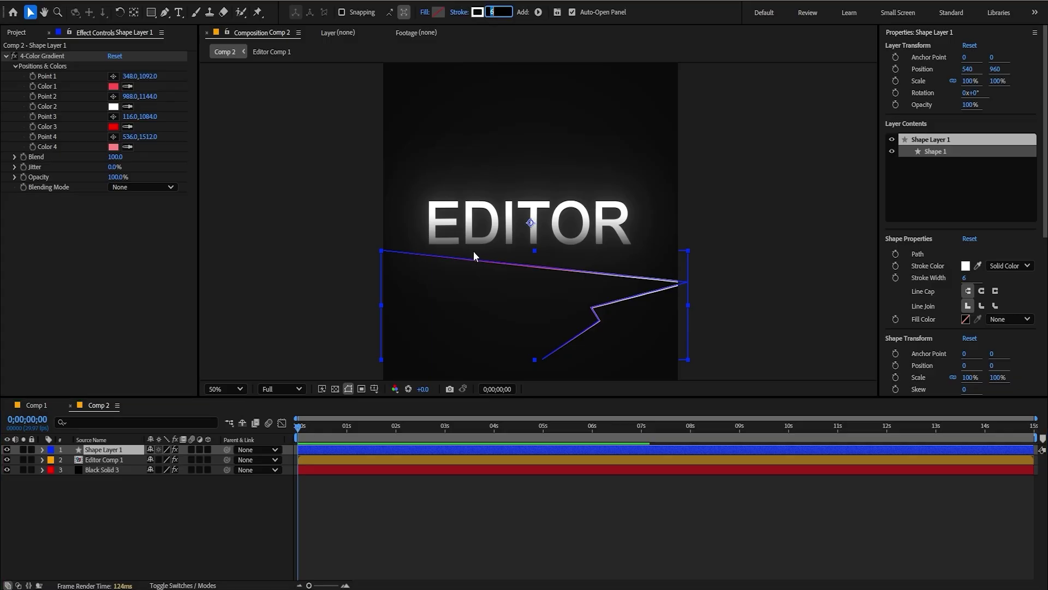
text(8)
key(Return)
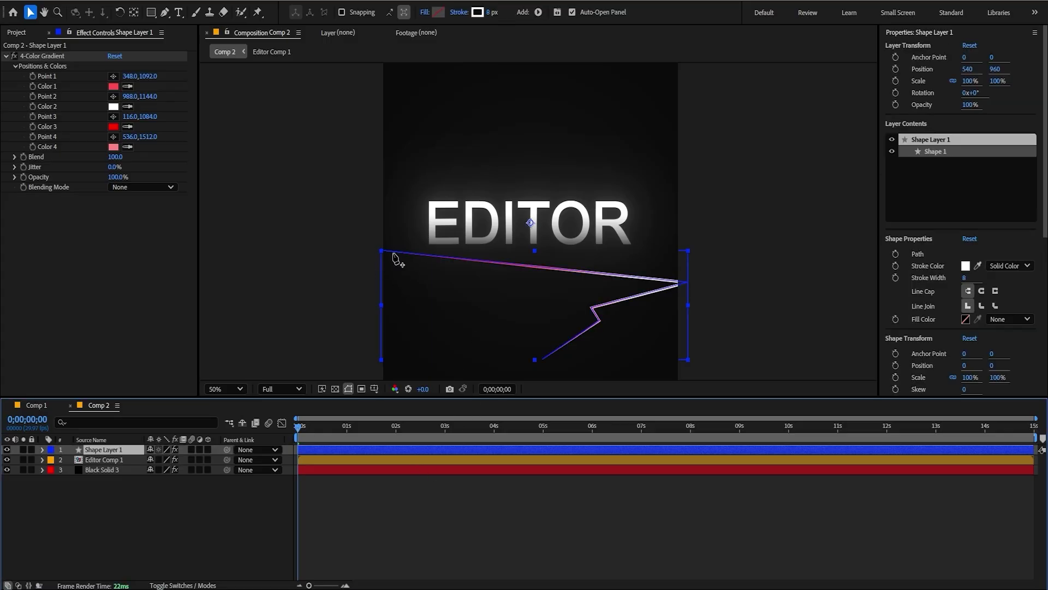
key(g)
drag(381, 250, 348, 249)
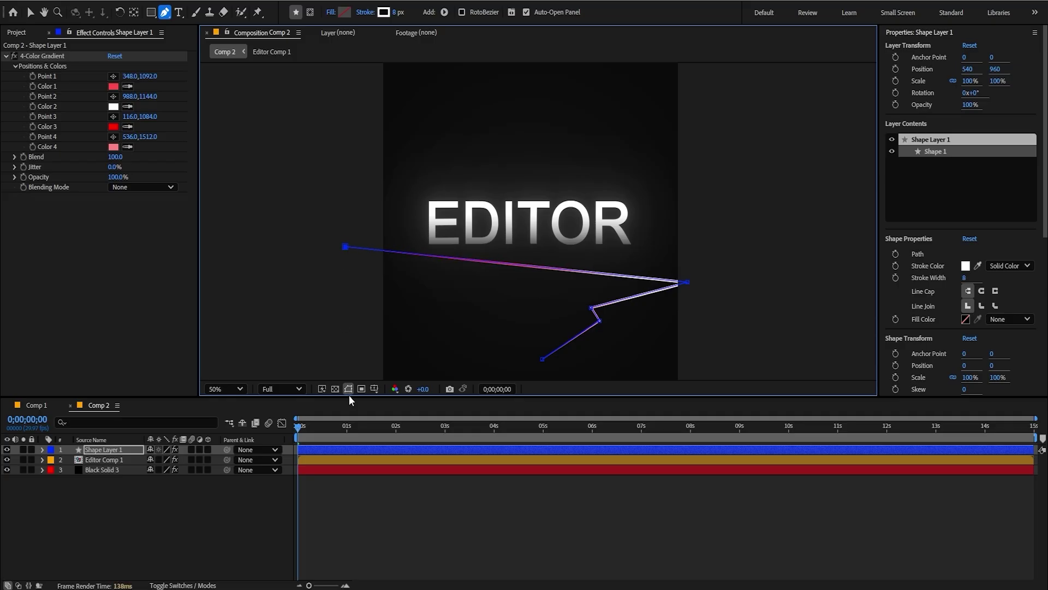
Add Trim Paths to the zigzag shape and set its End to 0%
click(180, 502)
click(42, 449)
click(208, 461)
click(277, 393)
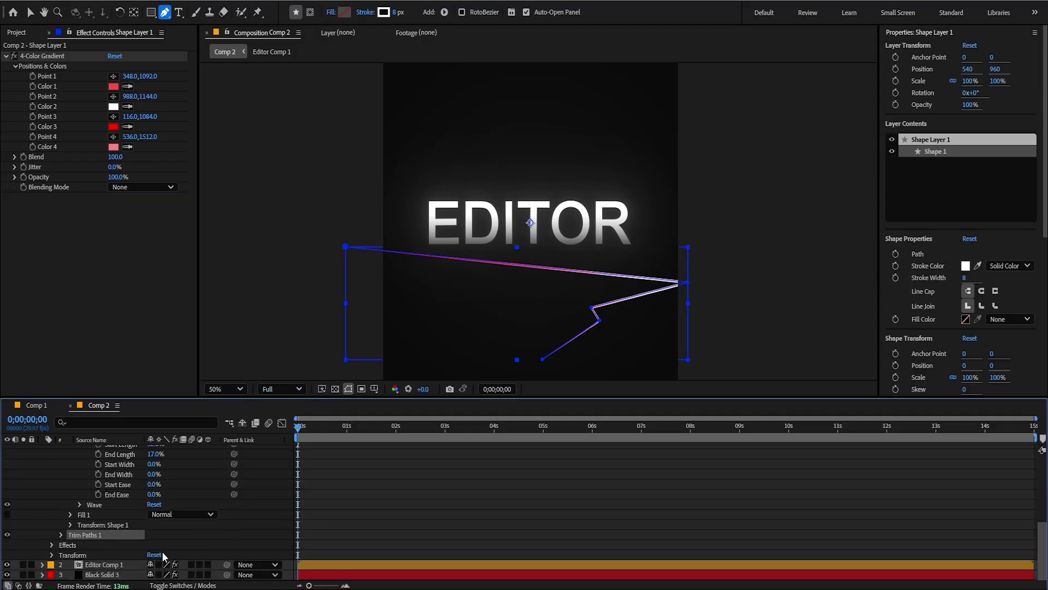
click(158, 556)
text(0)
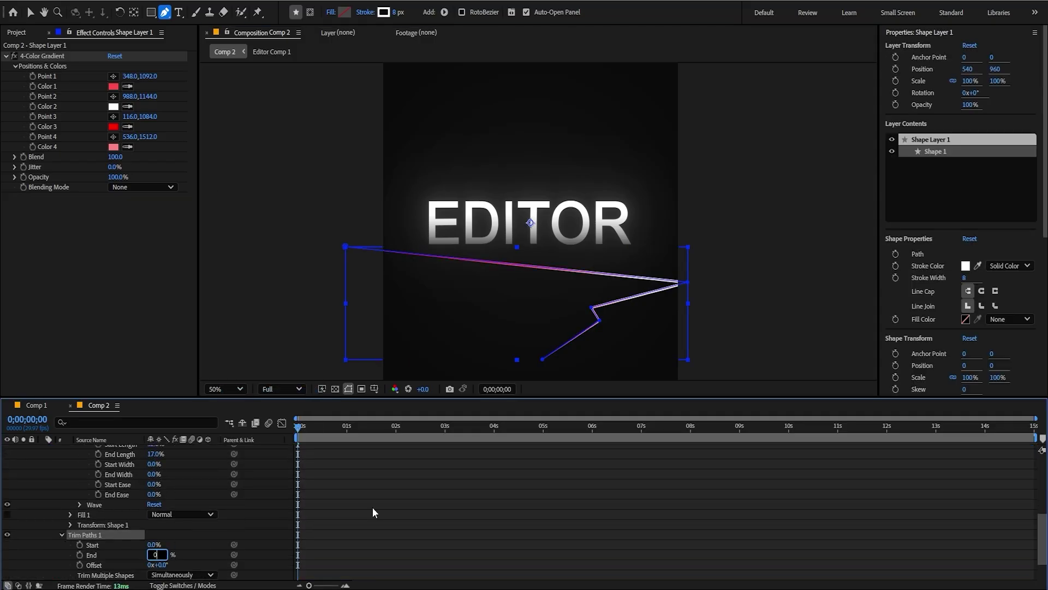
click(372, 507)
scroll(324, 484, up, 3)
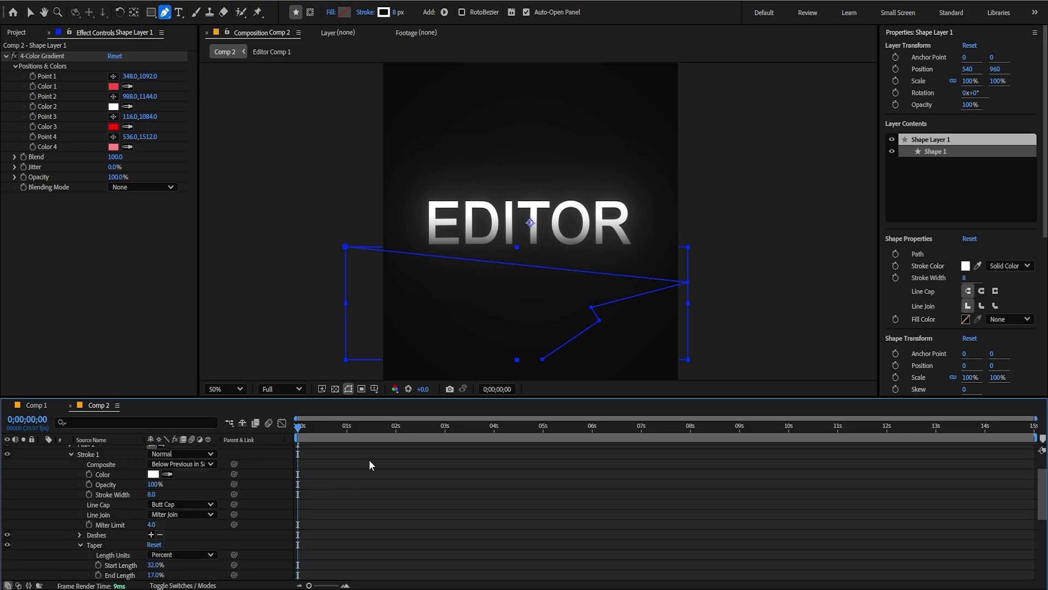
Animate the zigzag's Trim Paths Start from 0% to 100% over slightly more than one second with eased keyframes
key(u)
drag(339, 427, 371, 428)
click(422, 511)
key(Home)
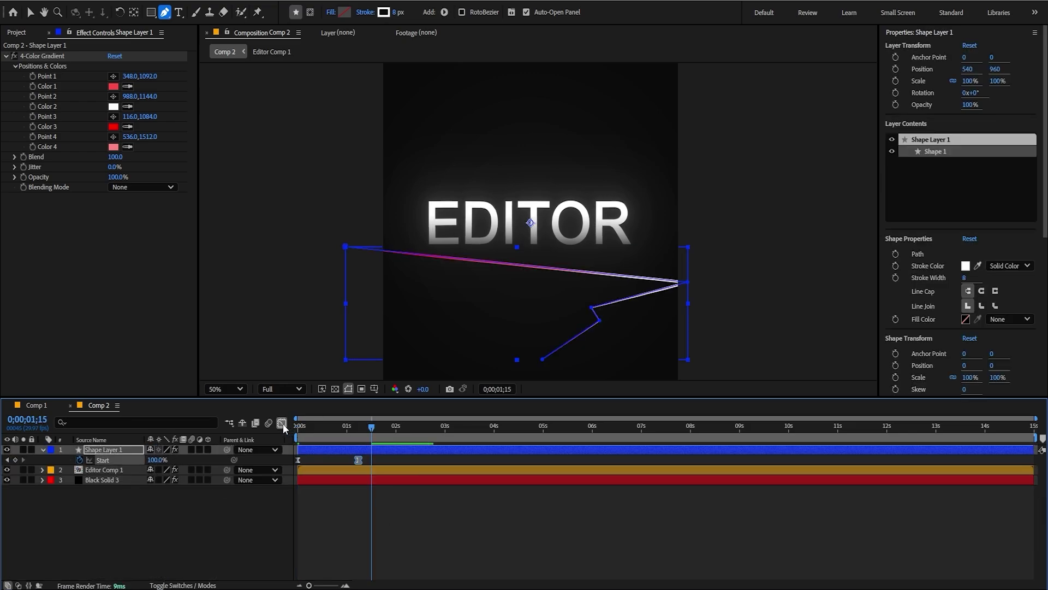
Reshape the graph curve of the Trim Paths Start animation by stretching the end keyframe's easing toward the beginning
click(282, 423)
key(v)
drag(348, 553, 304, 554)
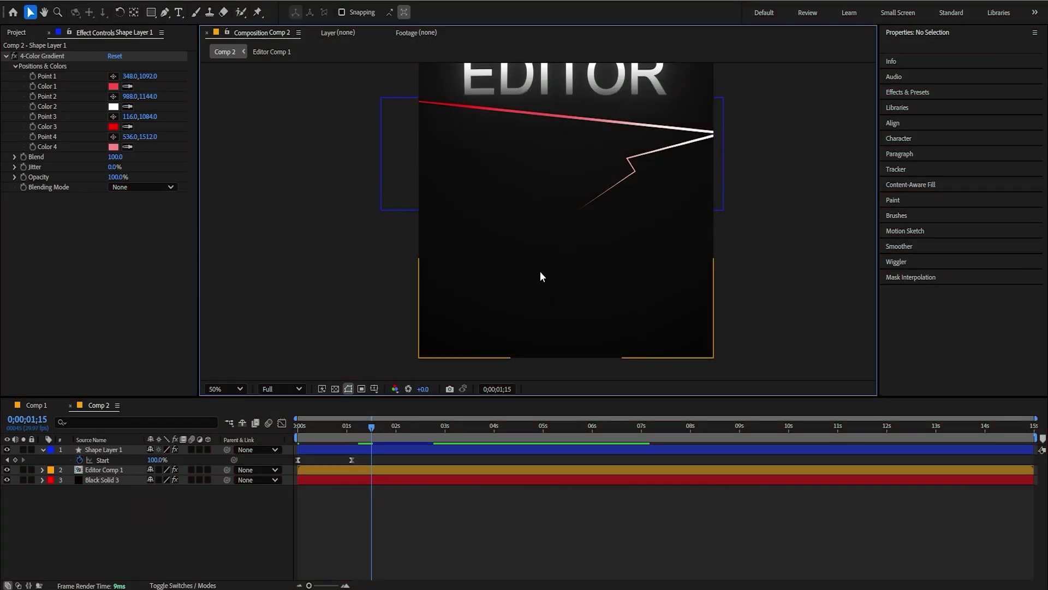
Add a text layer reading "did you know" below the zigzag line and turn off All Caps
key(ctrl+t)
click(511, 272)
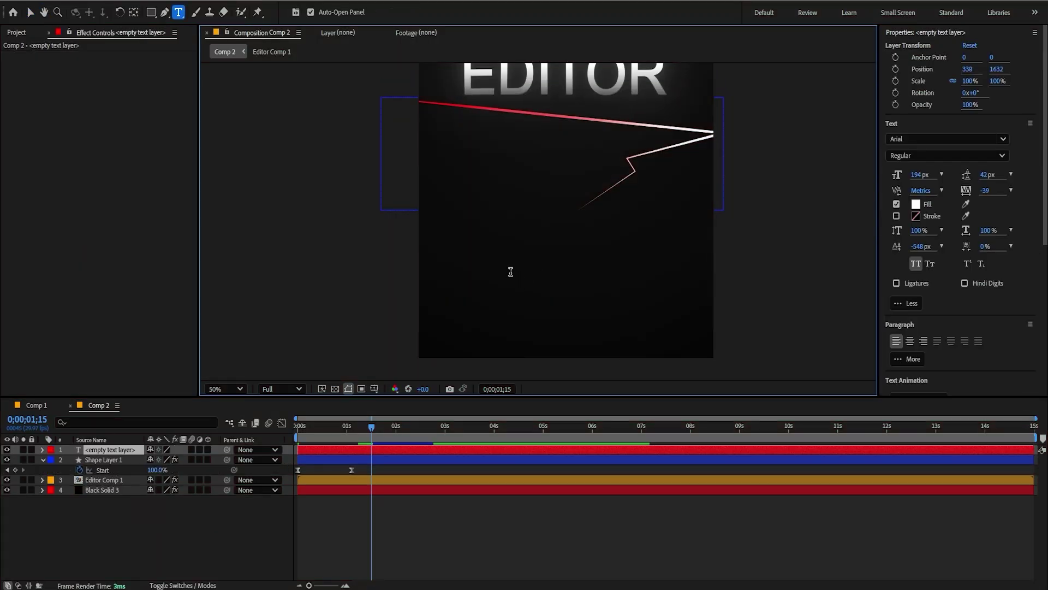
scroll(511, 274, down, 2)
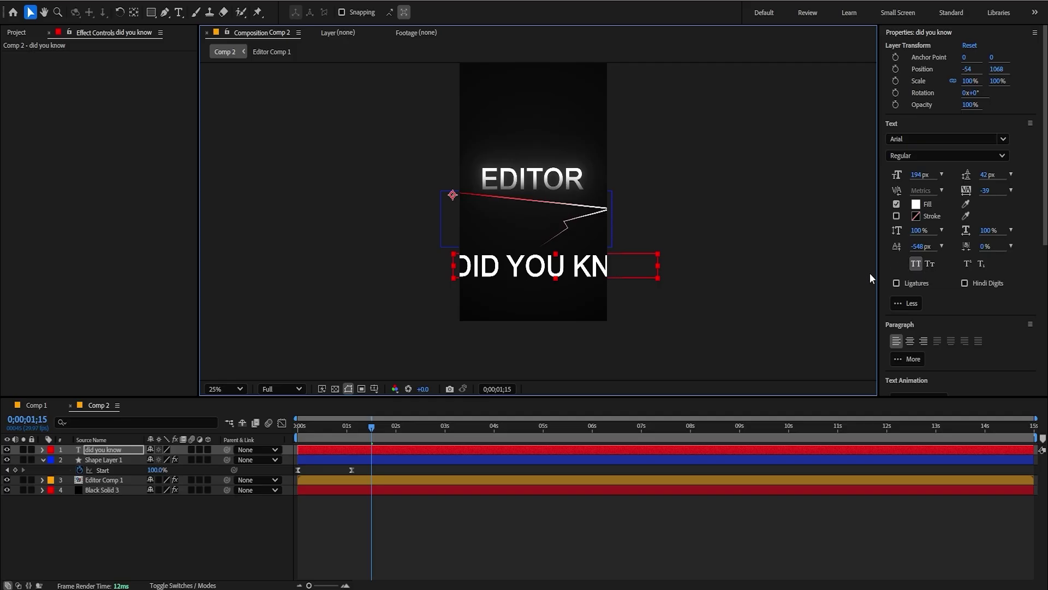
click(912, 265)
scroll(537, 223, up, 2)
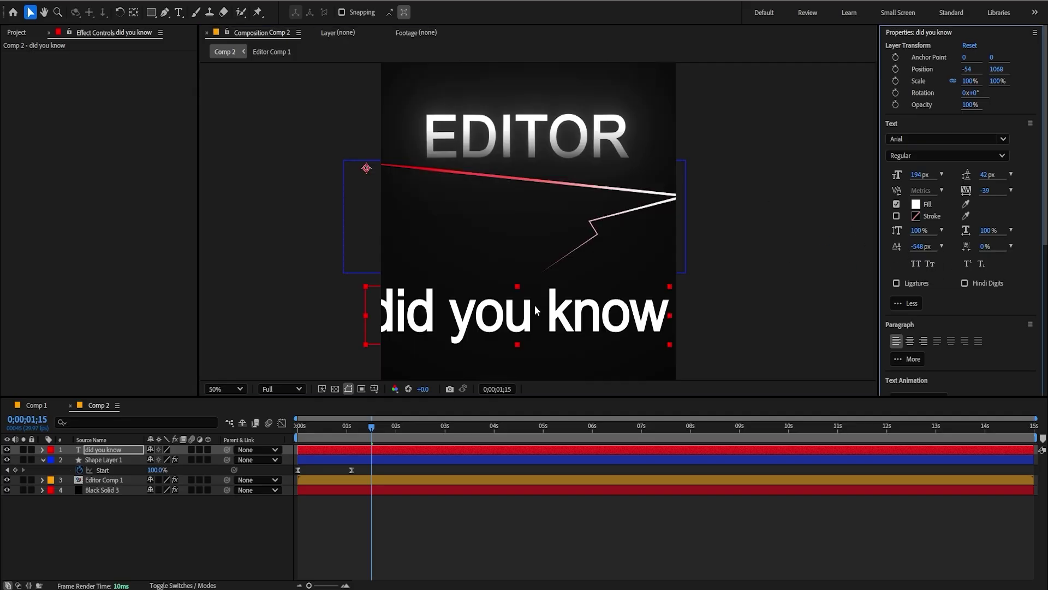
Center the "did you know" text's anchor point, then scale it to 50% and place it just below the zigzag's lower tip
key(ctrl+alt+Home)
key(s)
drag(173, 460, 160, 459)
drag(545, 313, 554, 288)
click(519, 533)
drag(170, 460, 161, 461)
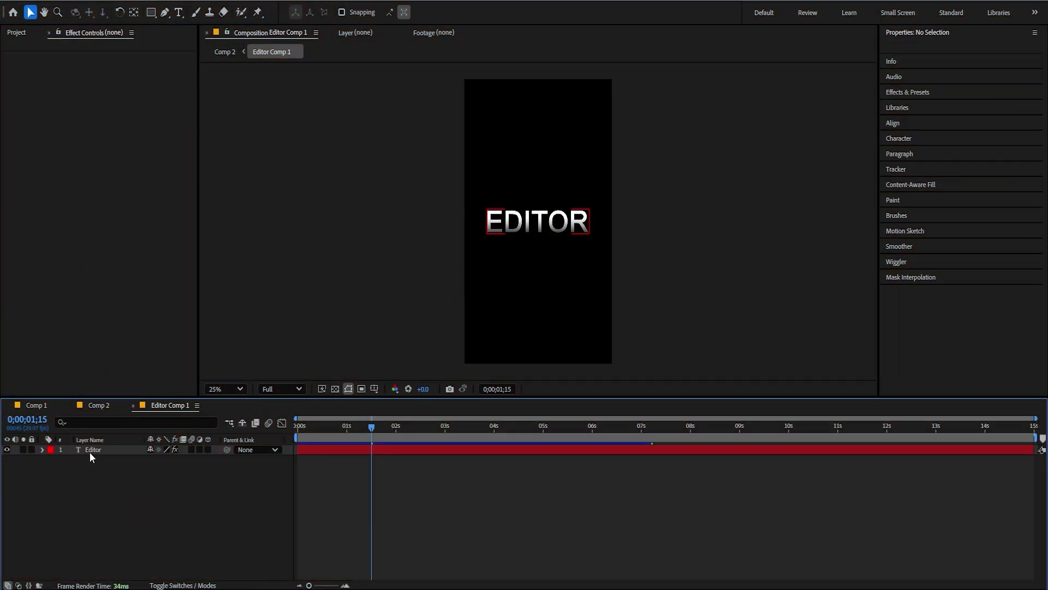
Apply the Animation Kit - Shadow Producer preset to the Editor text in Editor Comp 1 with In at 1700 and Out disabled
click(90, 451)
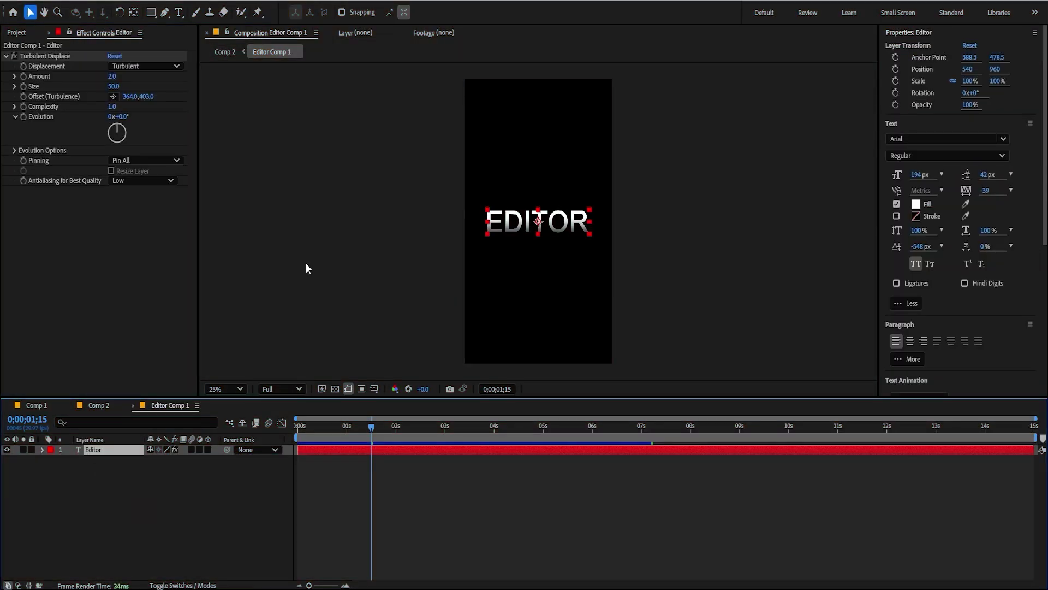
click(209, 1)
mouse_move(256, 40)
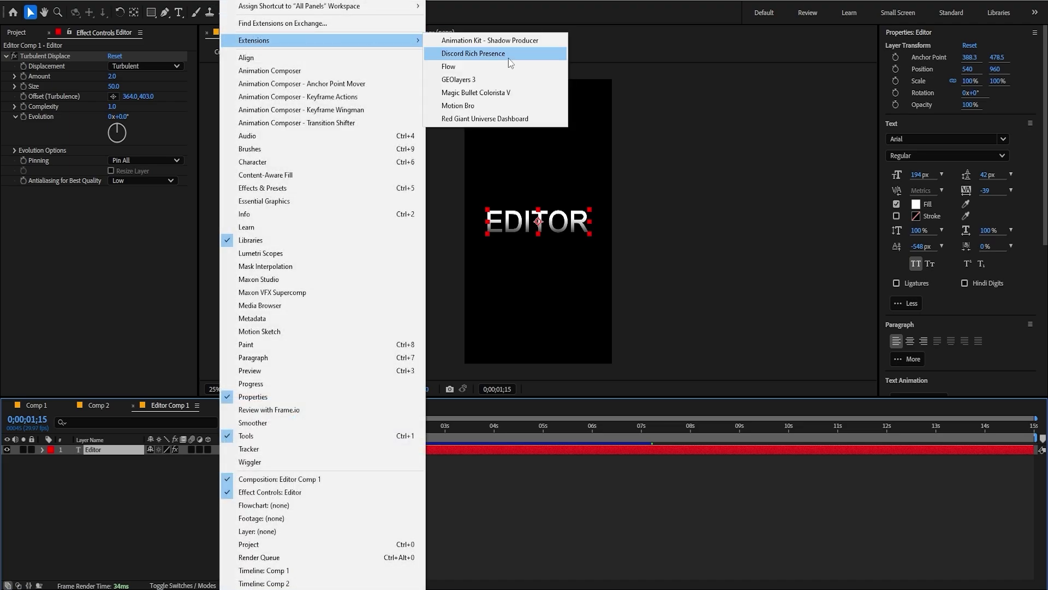
click(485, 40)
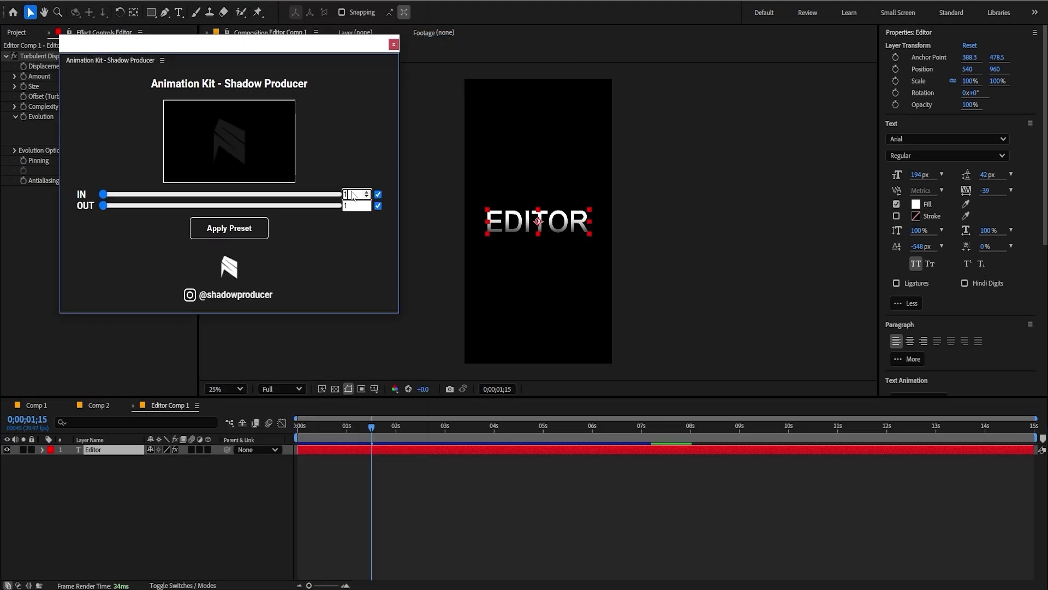
text(700)
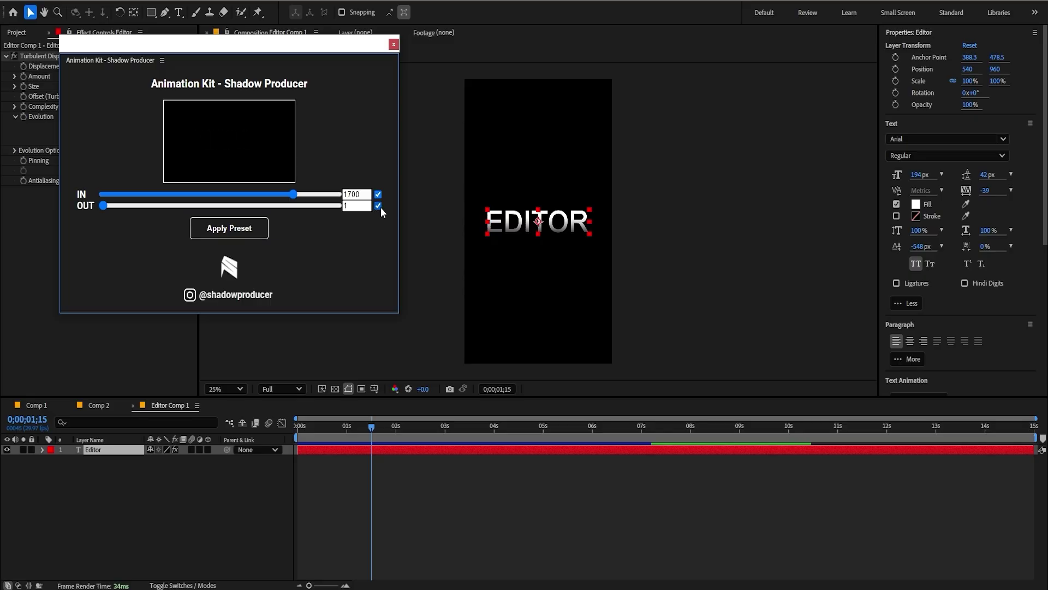
click(378, 205)
click(224, 229)
right_click(130, 64)
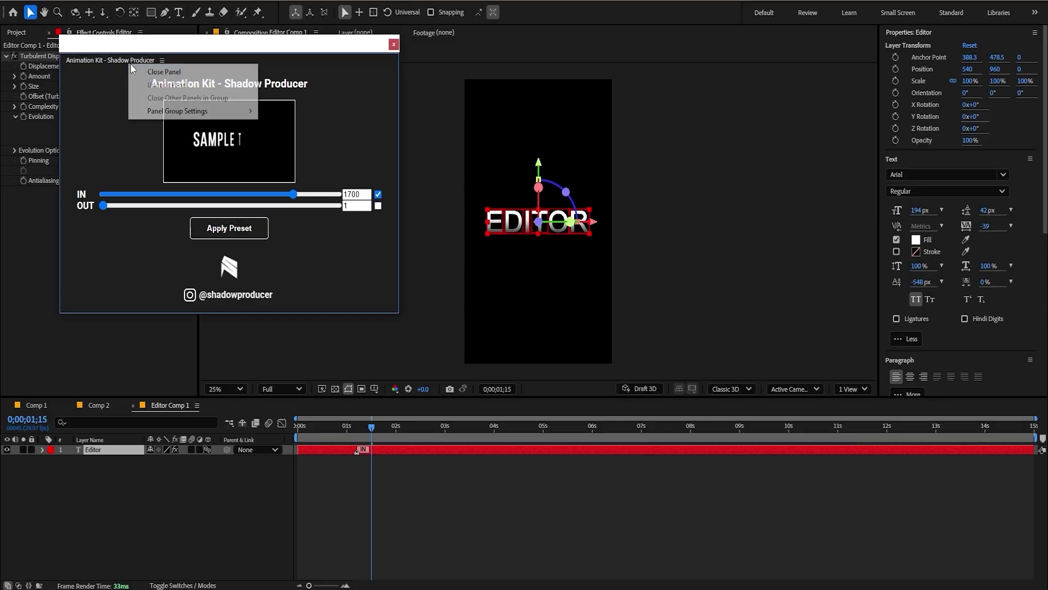
click(163, 72)
Play back Comp 2 from the start to check the Editor title's entrance animation
drag(358, 433, 298, 428)
click(105, 407)
key(space)
key(space)
key(space)
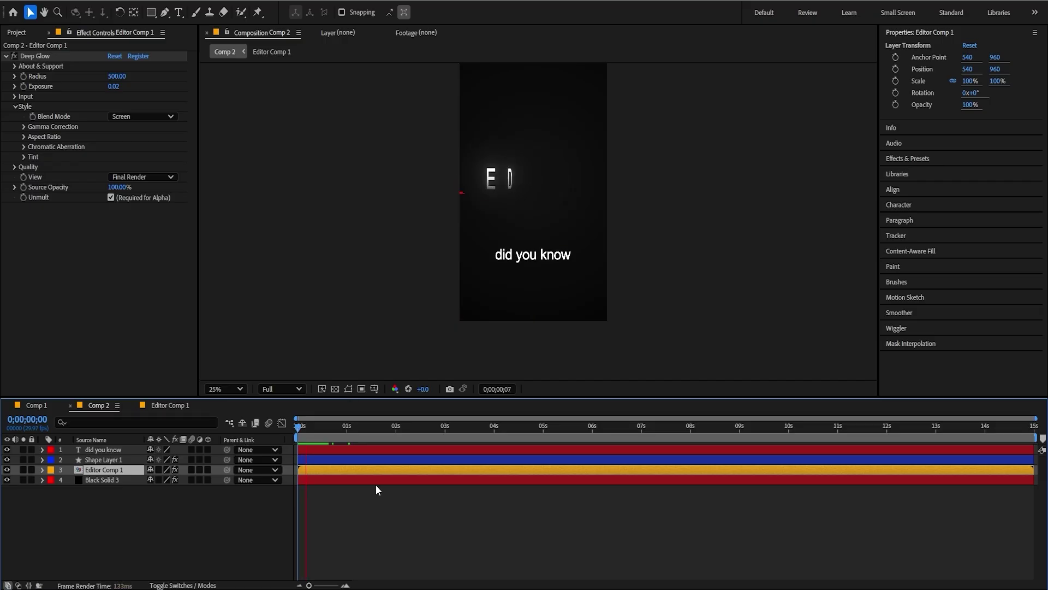
Add a Position text animator to the "did you know" layer and set its vertical offset to 222
click(121, 450)
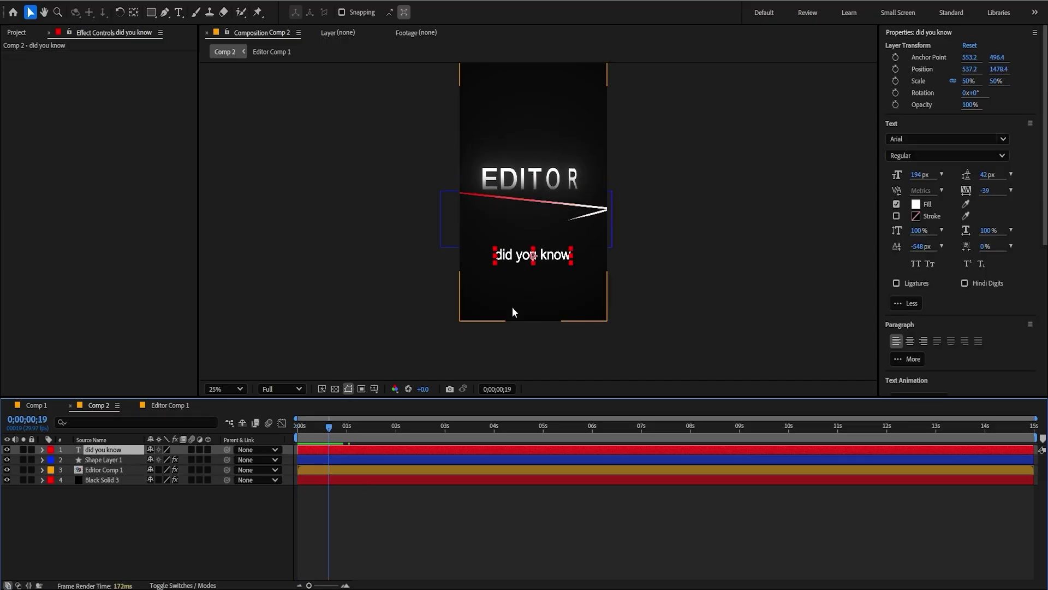
key(period)
key(period)
key(comma)
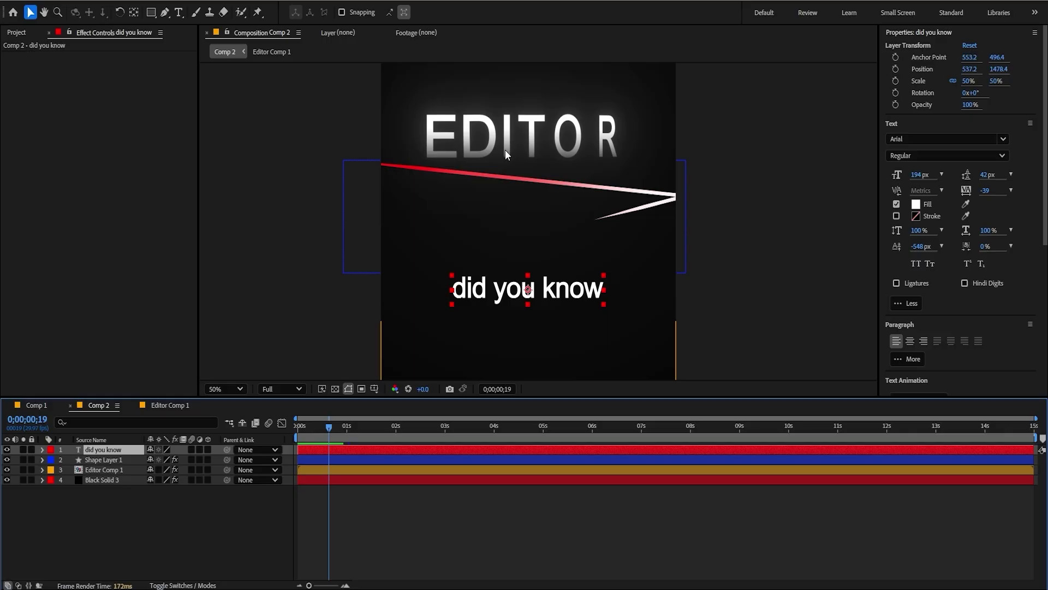
click(42, 450)
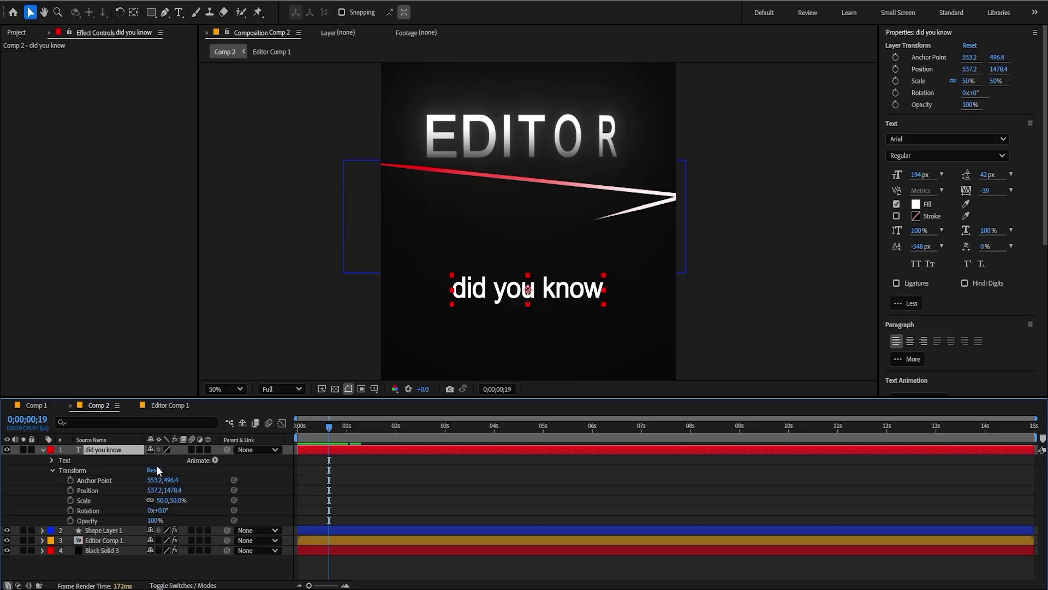
click(215, 461)
click(253, 249)
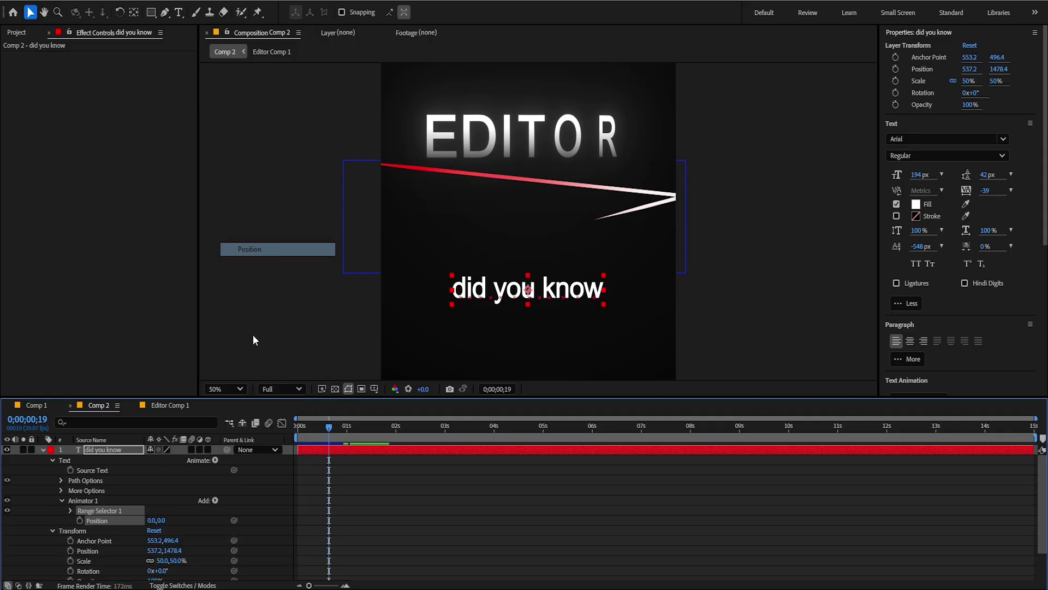
click(162, 520)
text(2)
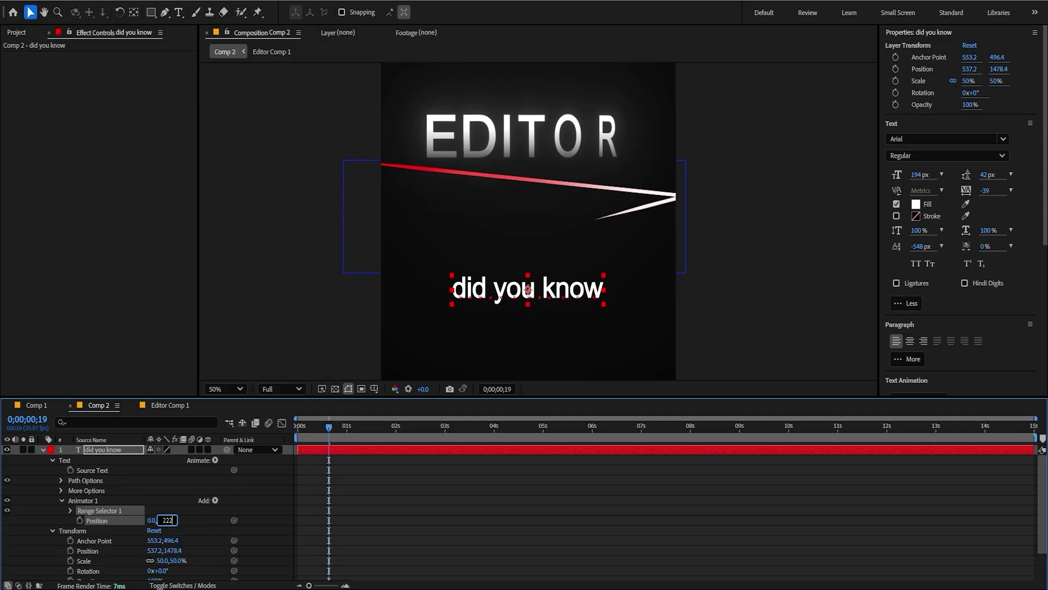
text(22)
Add an Opacity property to the "did you know" text animator and set it to 0%
click(215, 501)
mouse_move(245, 502)
click(327, 358)
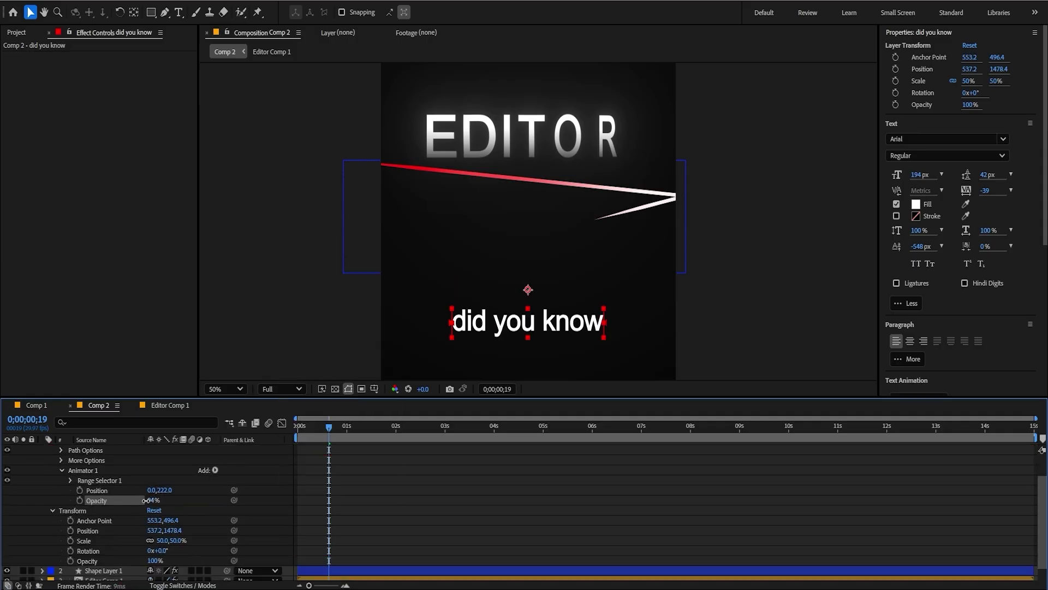
drag(146, 500, 42, 502)
Keyframe the Range Selector's Offset at -100% at 0;00;00;19 and set its Shape to Ramp Up
click(71, 480)
drag(149, 511, 98, 511)
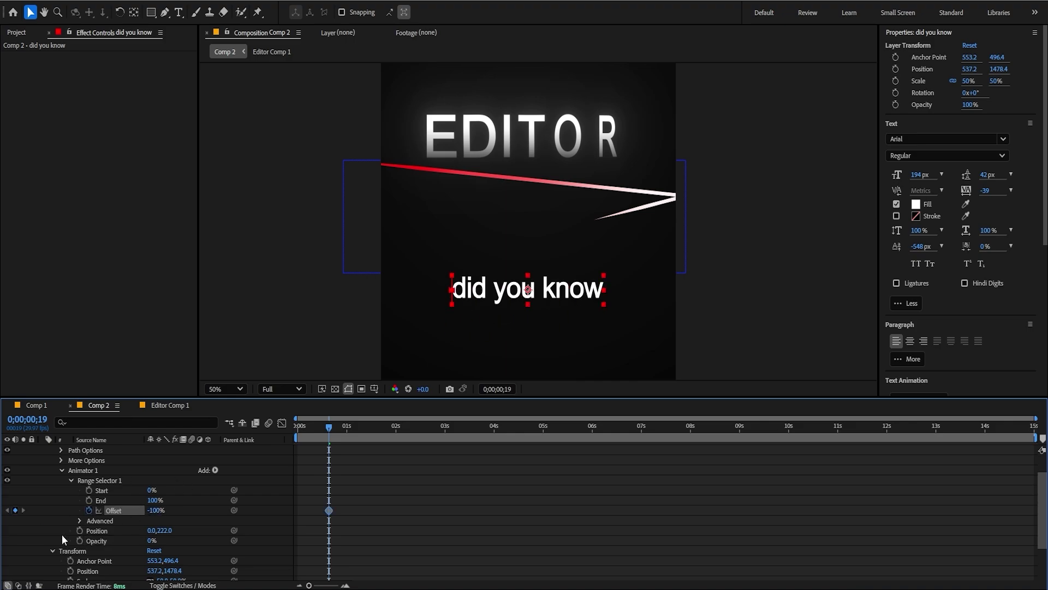
click(80, 521)
click(180, 534)
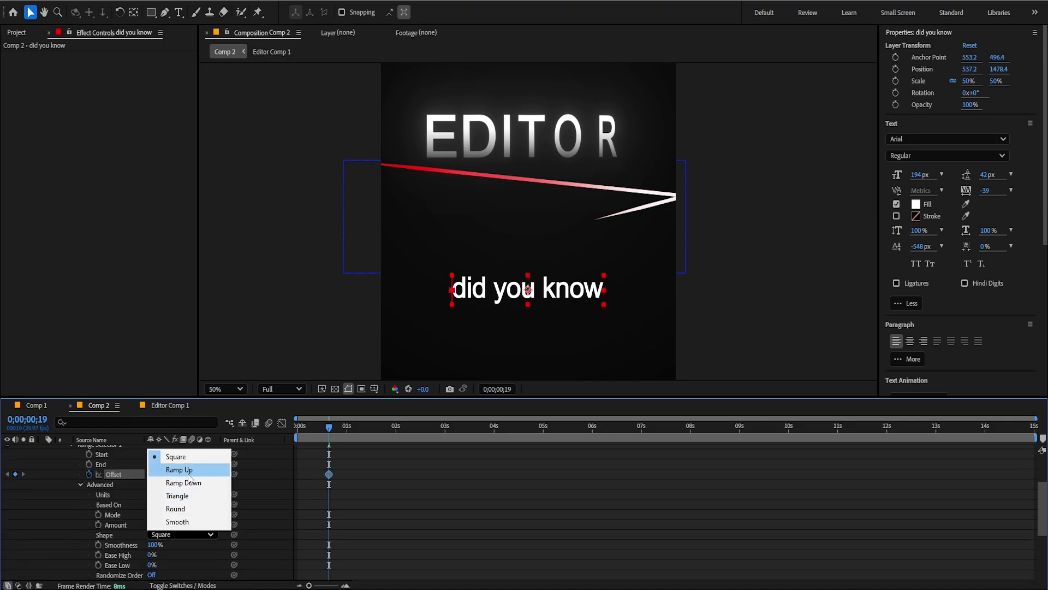
click(189, 473)
Set the Range Selector's Ease High to 25% and Ease Low to 100%
click(153, 545)
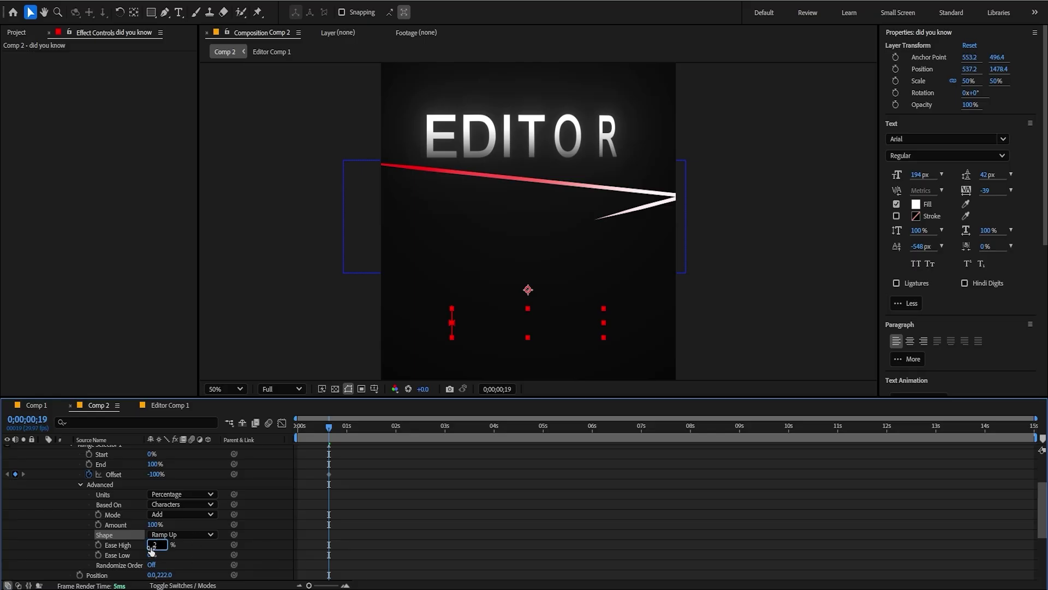
text(25)
key(Return)
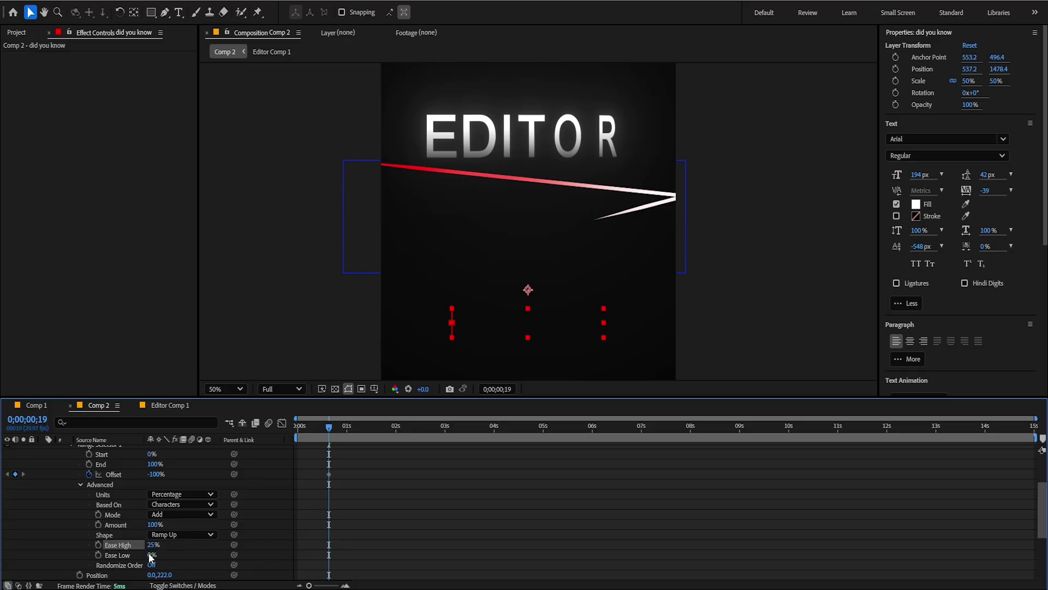
text(100)
click(372, 528)
scroll(372, 529, up, 1)
click(184, 534)
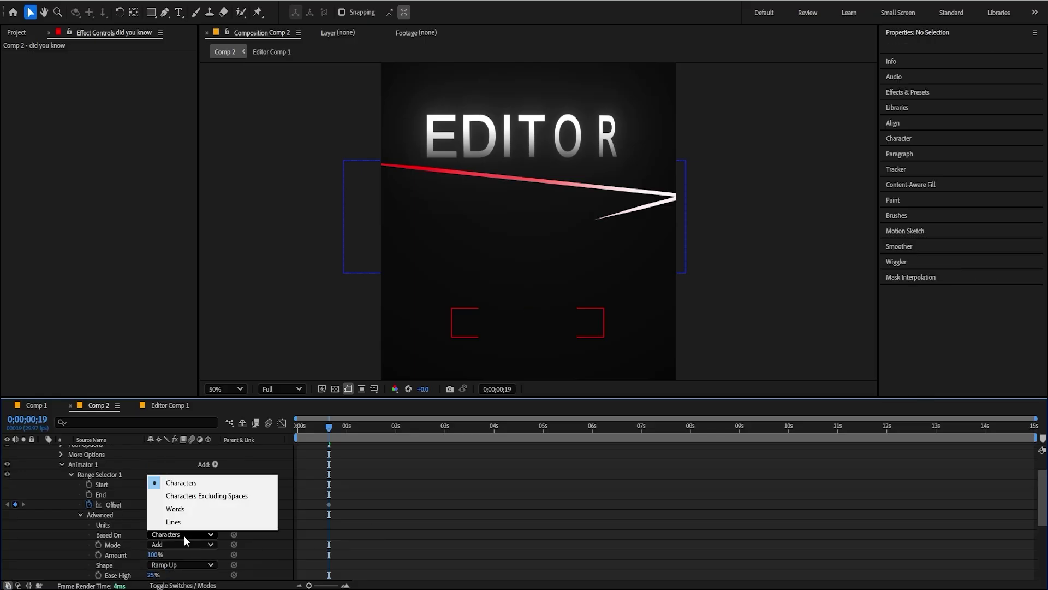
click(409, 516)
Add a second Offset keyframe of 100% about half a second after the first one
scroll(409, 516, up, 2)
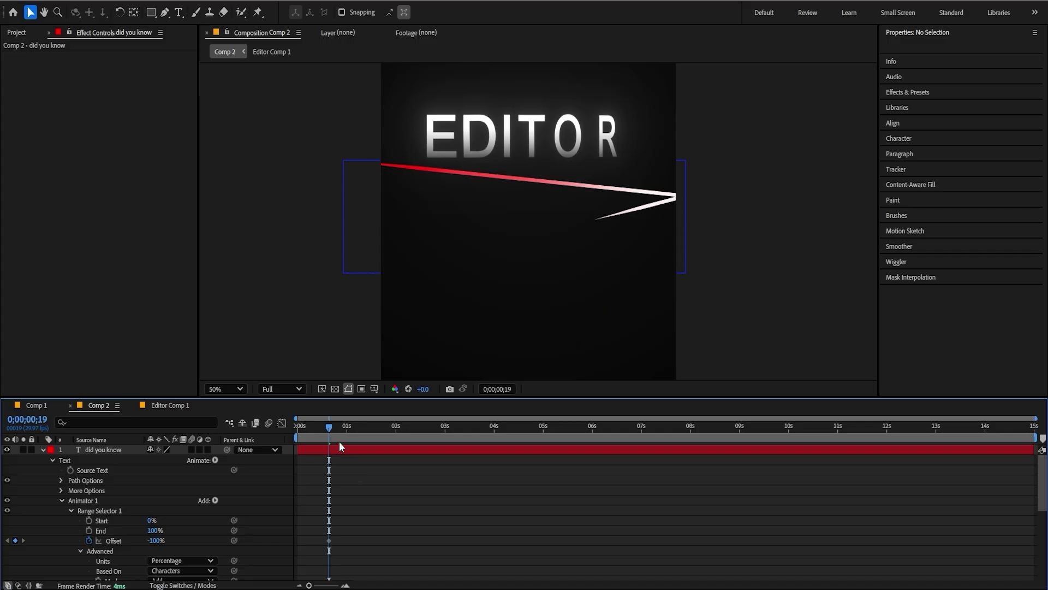
drag(339, 428, 352, 427)
click(358, 451)
key(u)
drag(155, 470, 408, 451)
Preview the "did you know" reveal and retime its Offset keyframes to run from about 0;00;00;16 to 0;00;01;26
drag(351, 432, 327, 433)
key(space)
key(space)
click(355, 473)
mouse_move(352, 469)
mouse_down()
mouse_move(394, 469)
mouse_move(343, 487)
mouse_up()
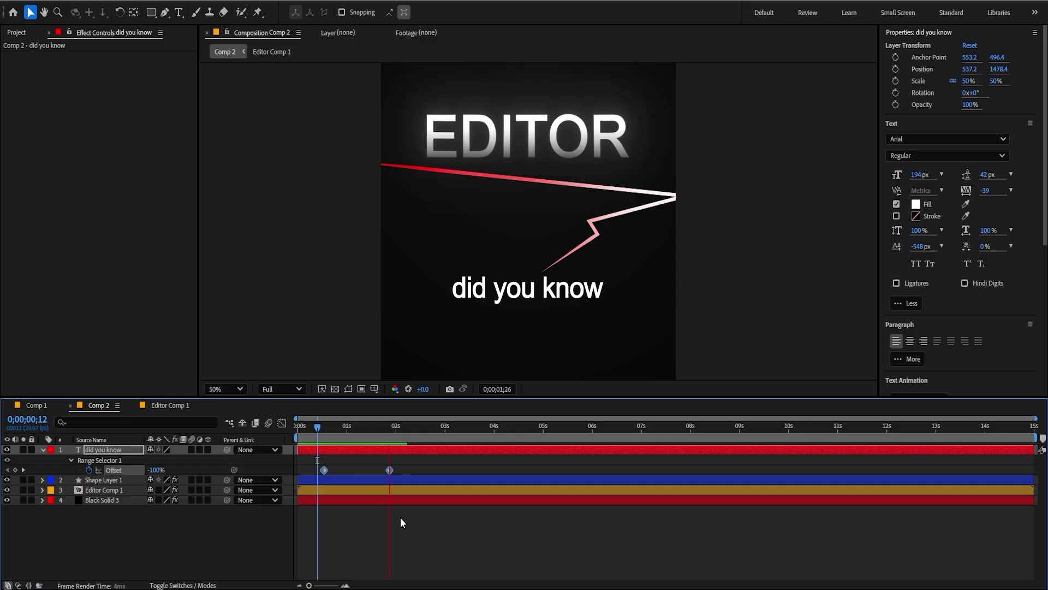
key(space)
drag(424, 466, 342, 488)
click(325, 523)
scroll(454, 319, down, 1)
key(space)
click(367, 452)
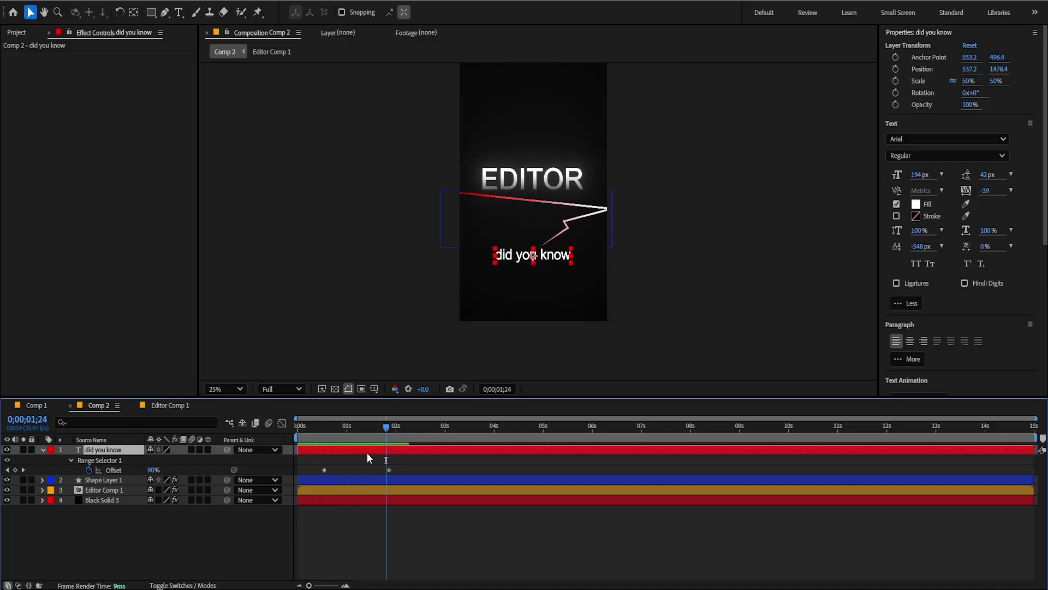
Copy the Gradient Overlay layer style from the Editor text to the "did you know" text in Comp 2
double_click(88, 488)
click(64, 451)
click(44, 451)
click(51, 512)
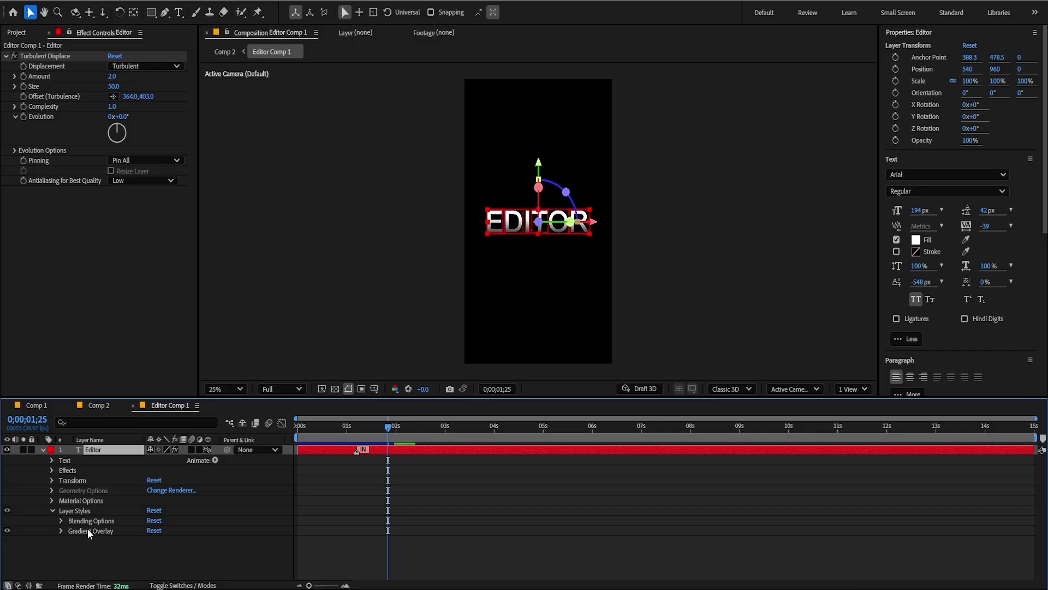
click(119, 528)
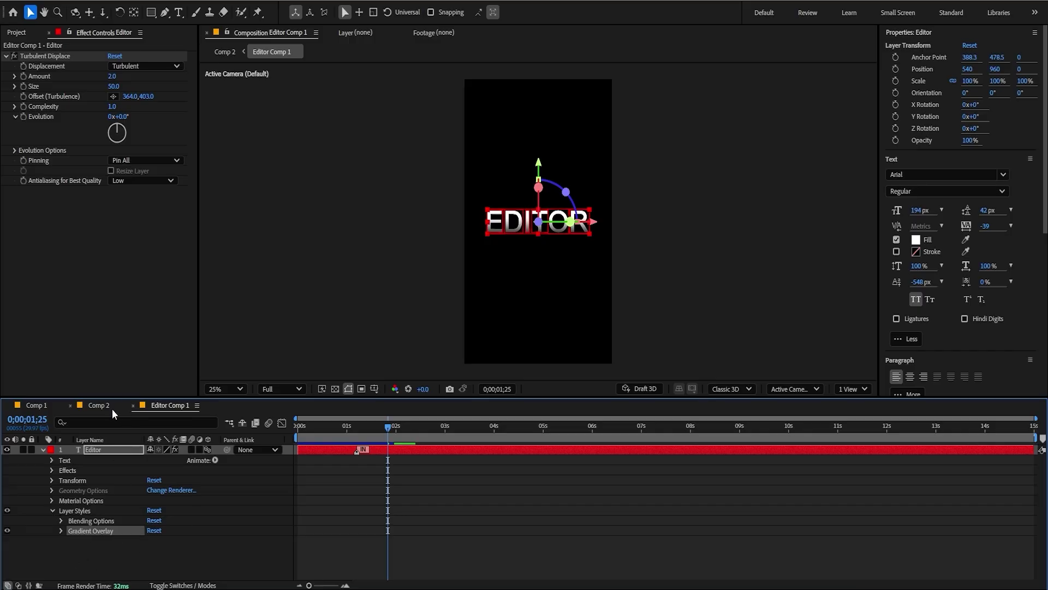
click(98, 405)
click(112, 451)
scroll(499, 317, up, 2)
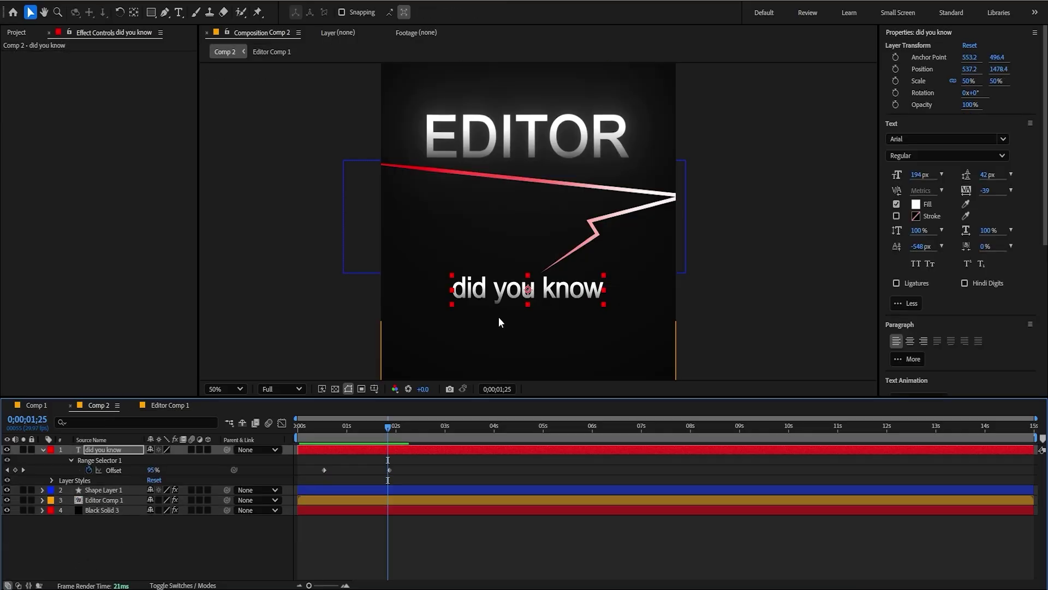
Pre-compose the "did you know" text layer
scroll(499, 316, up, 4)
scroll(555, 313, down, 4)
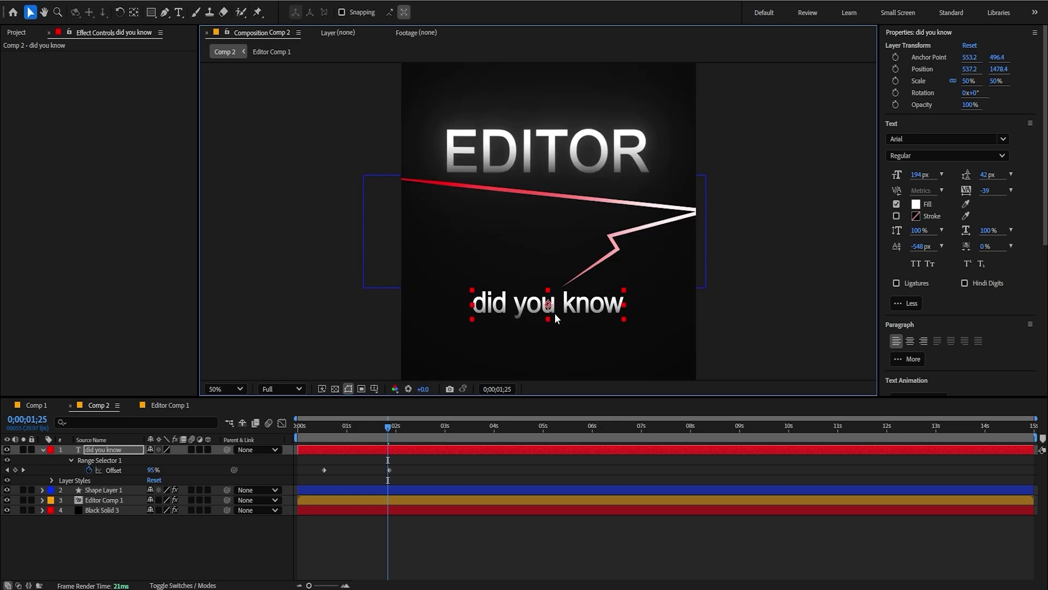
key(ctrl+shift+c)
key(Return)
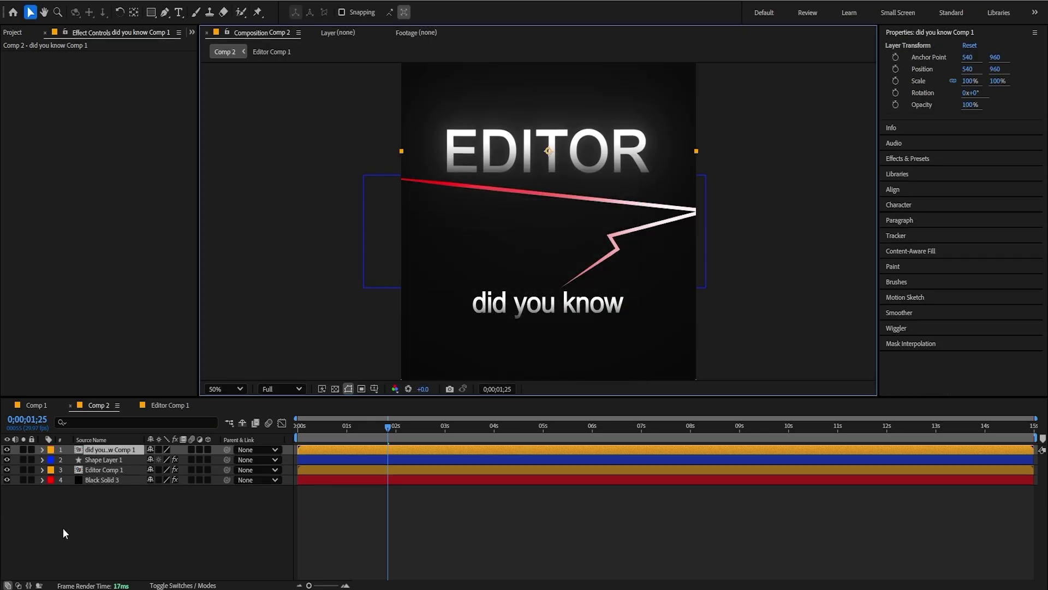
Copy Deep Glow from Editor Comp 1 to the "did you know" precomp, copy the Editor text's Turbulent Displace, and preview Comp 2
click(105, 471)
click(126, 309)
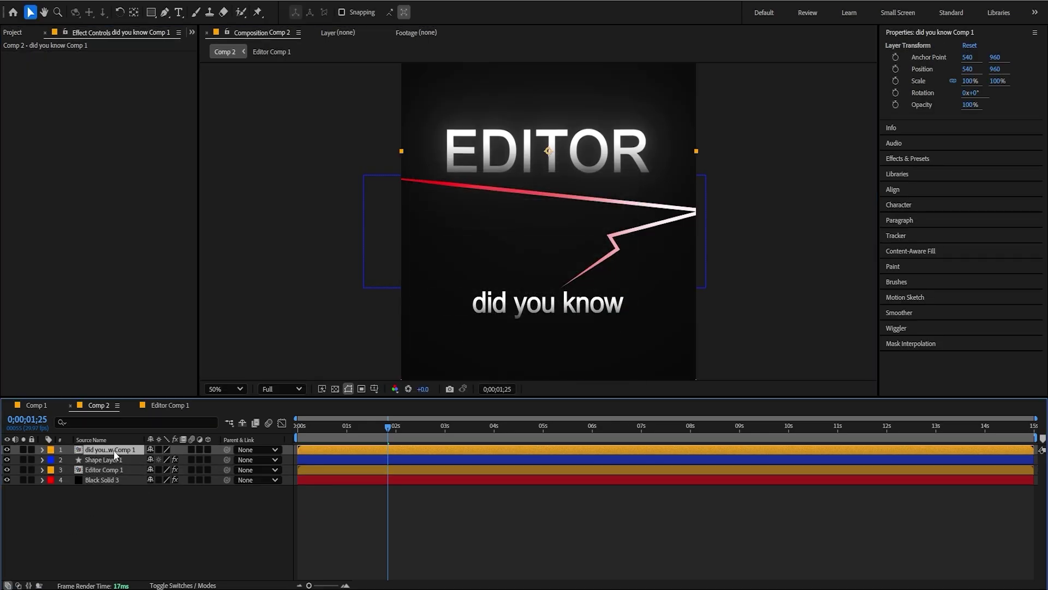
double_click(110, 470)
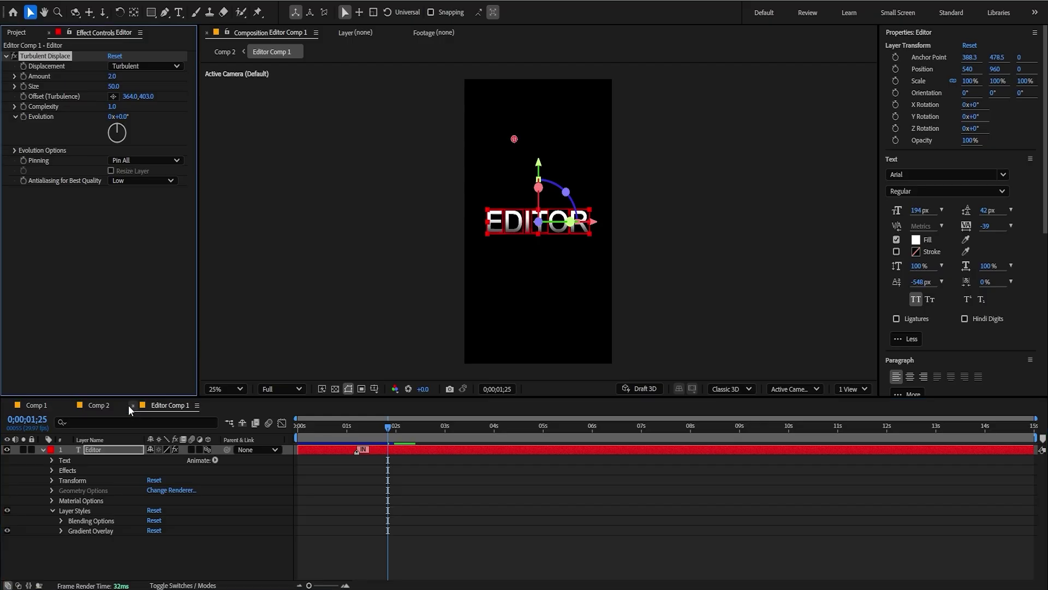
click(104, 405)
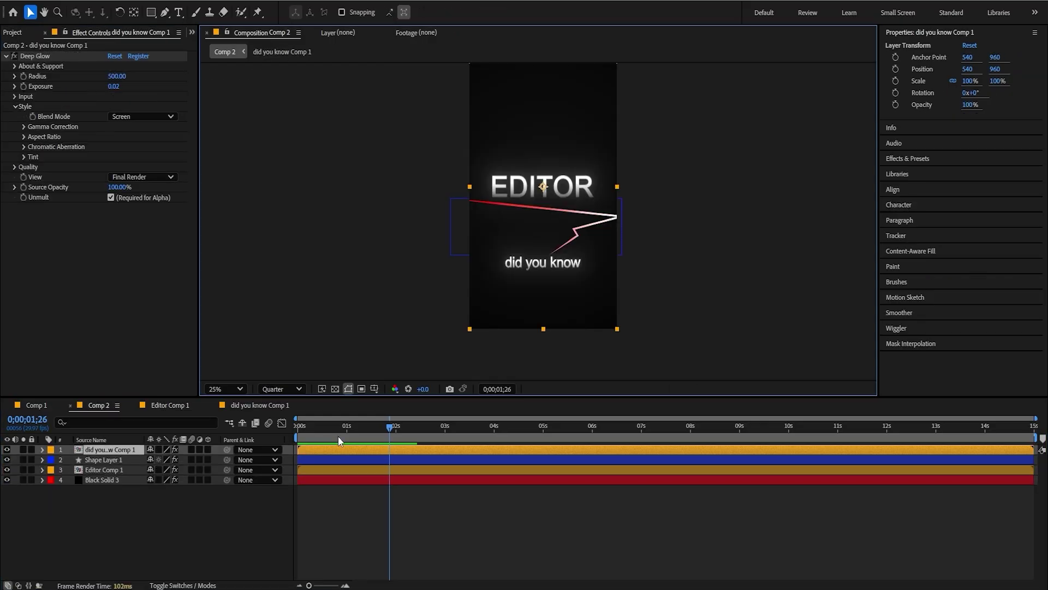
click(298, 427)
key(space)
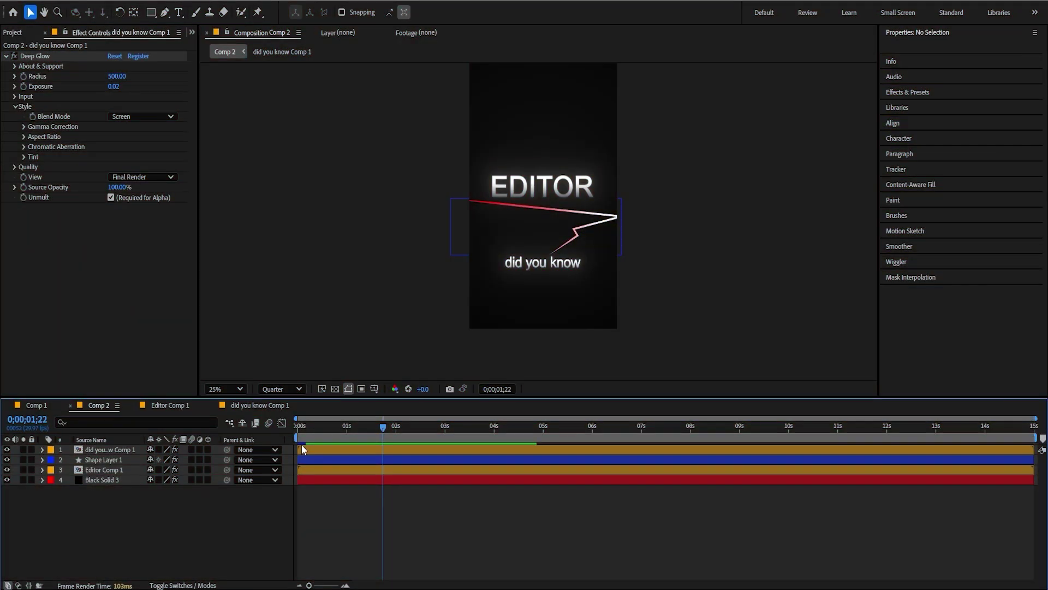
Add a null to Comp 2, parent both text precomps and Shape Layer 1 to it, and make all four layers 3D
key(ctrl+alt+shift+y)
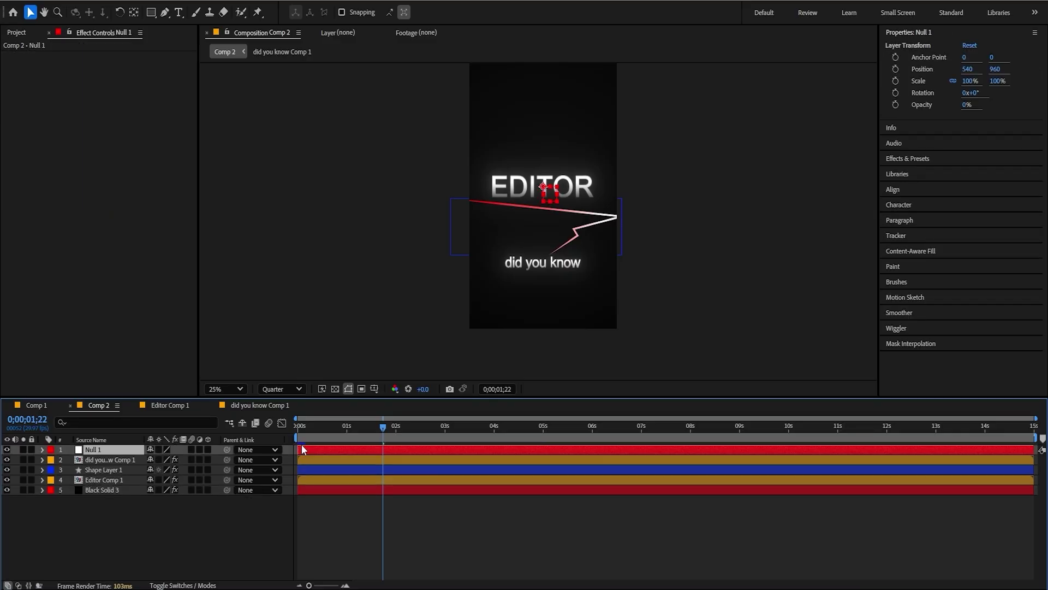
click(109, 478)
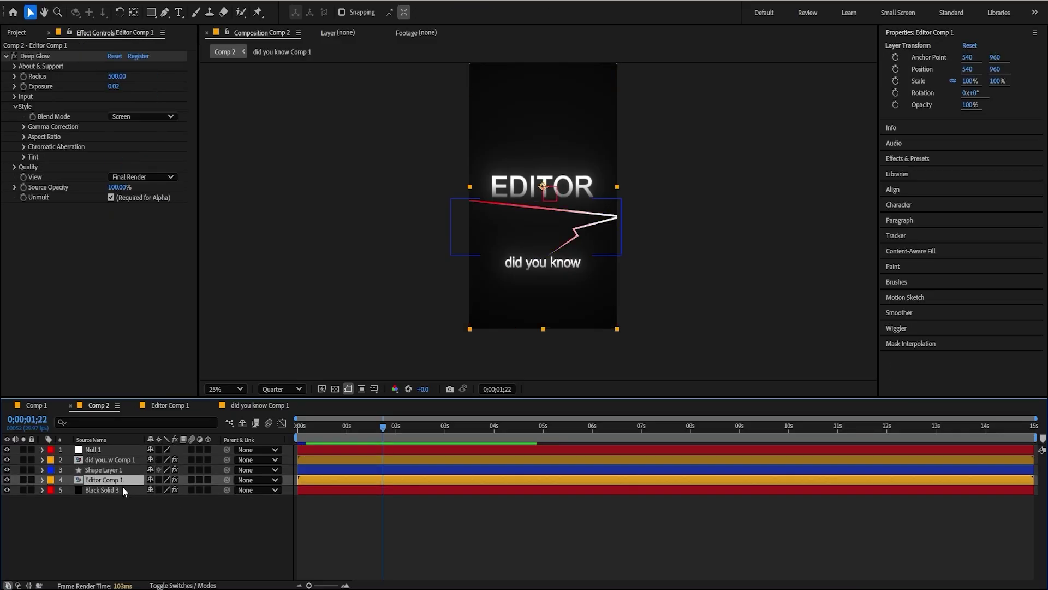
shift+click(109, 459)
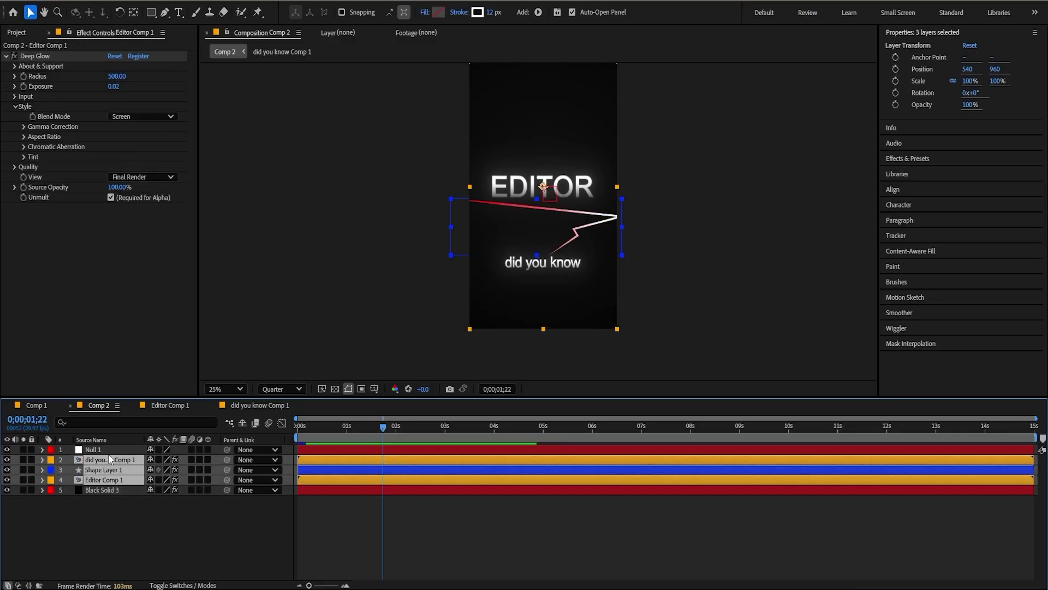
click(208, 460)
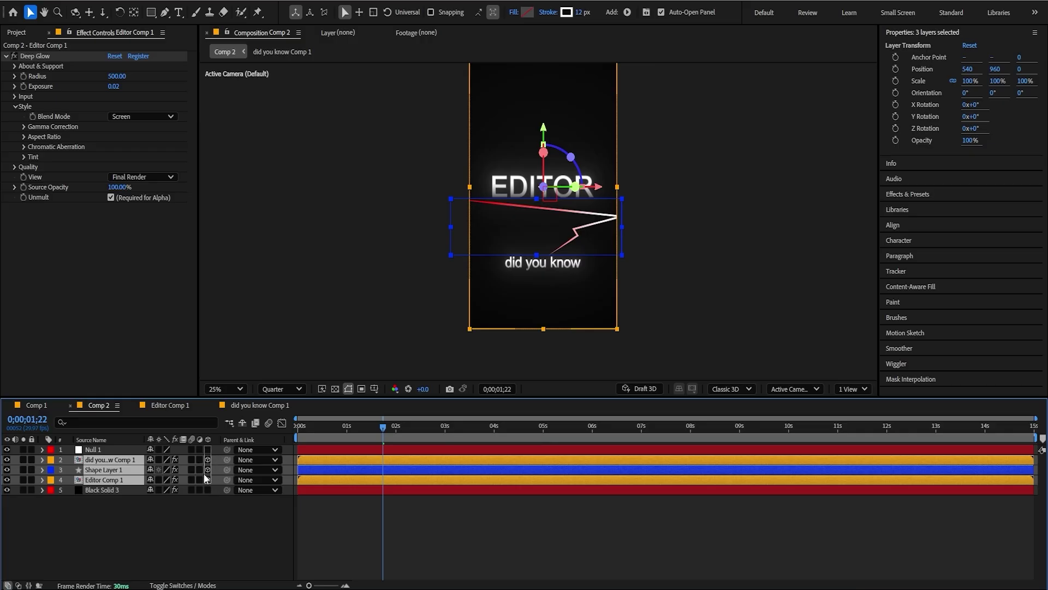
drag(226, 460, 99, 453)
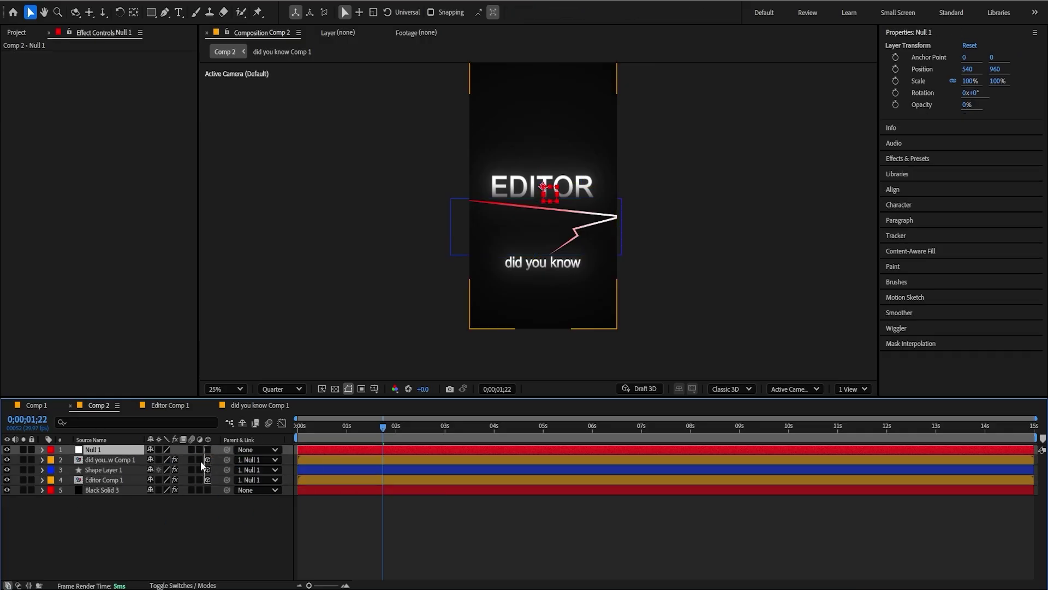
click(208, 449)
Keyframe Null 1's Z position from 675 at 0;00;00;00 to 0 at about 0;00;01;27
drag(343, 444, 298, 437)
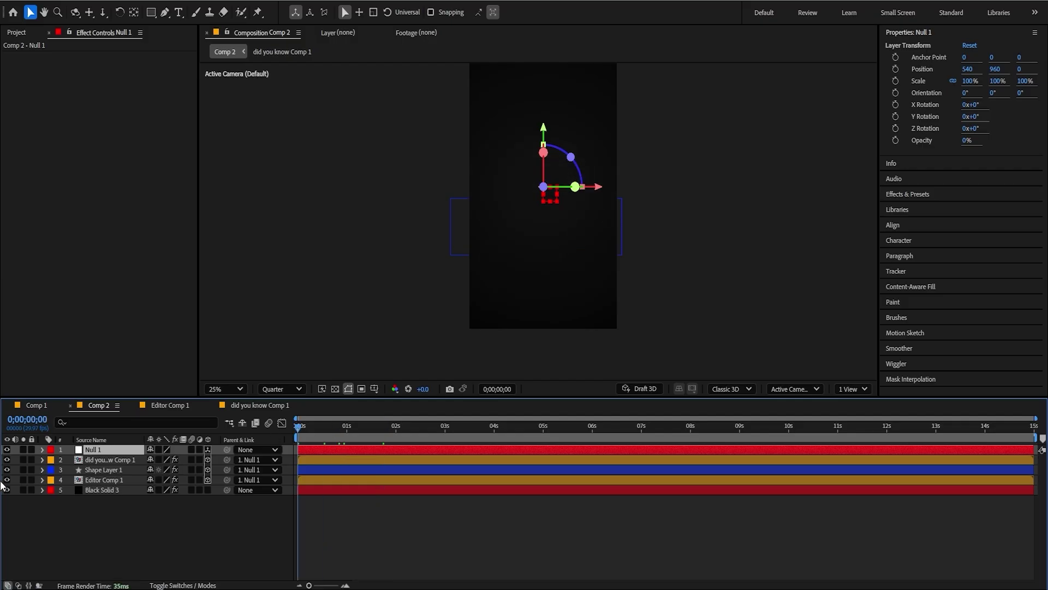
key(alt+shift+p)
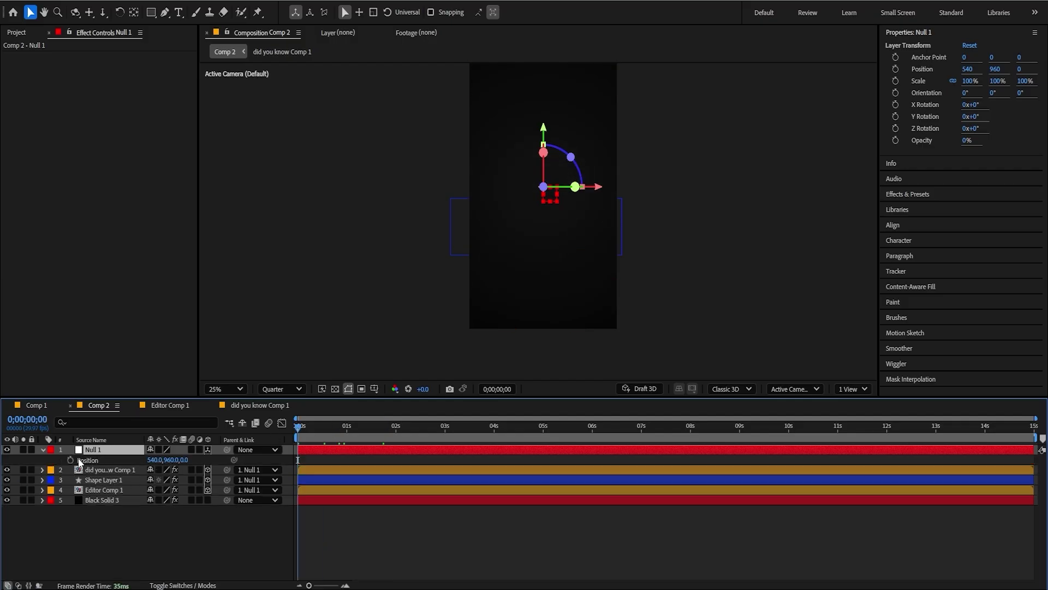
drag(297, 459, 391, 459)
drag(192, 459, 556, 438)
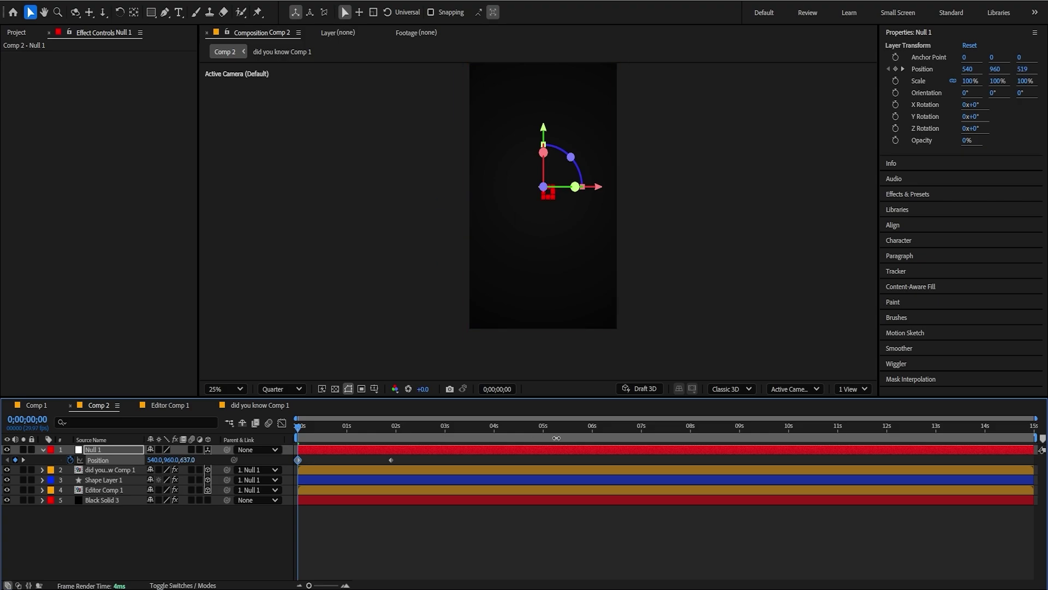
drag(191, 458, 3, 469)
Shape the speed graph of Null 1's Position keyframes so the move starts fast and slows toward its end
click(282, 424)
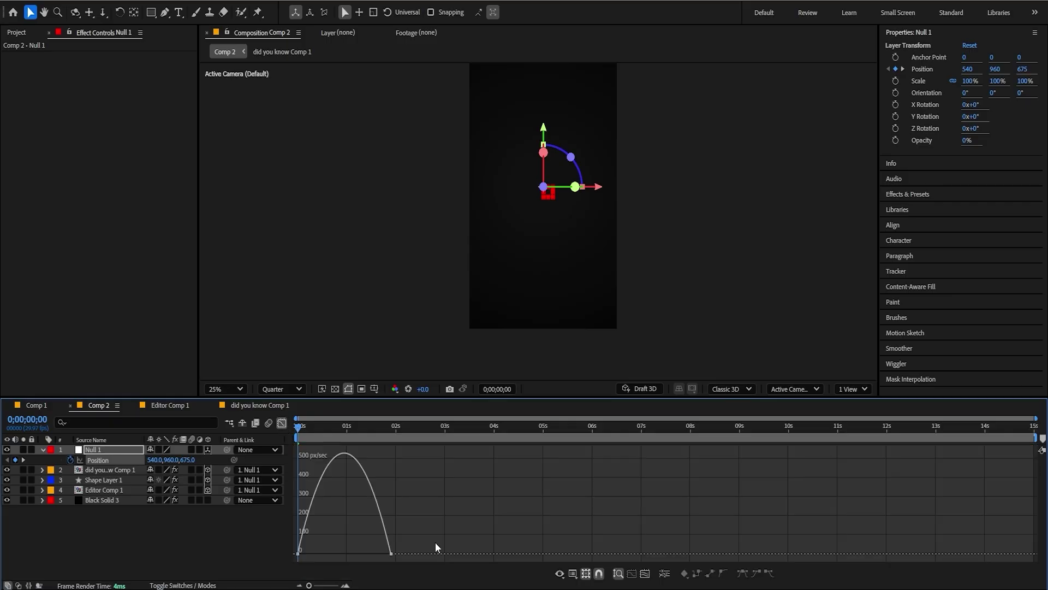
drag(332, 516, 295, 553)
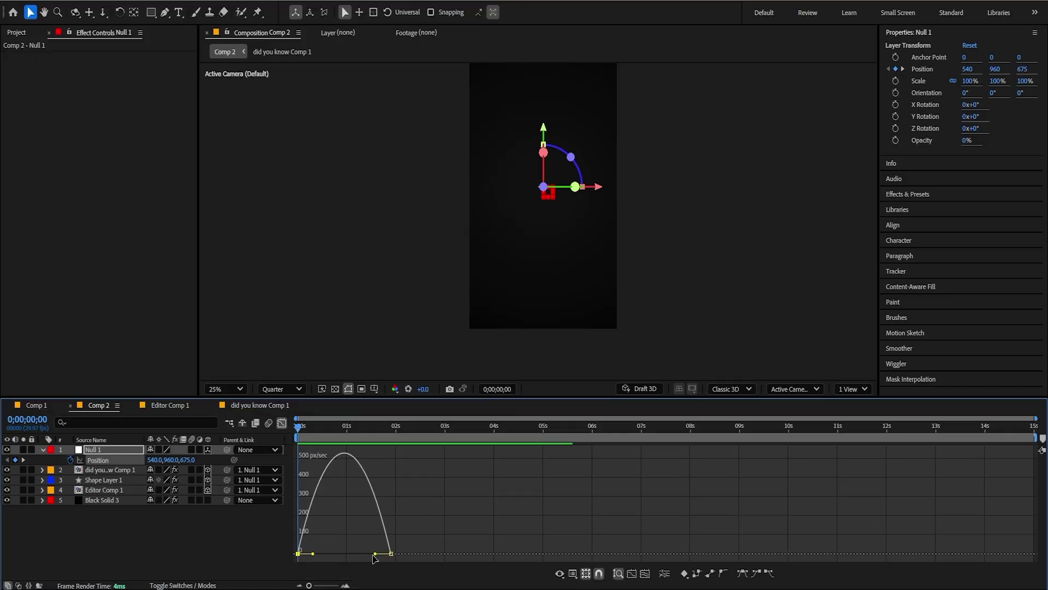
drag(375, 554, 317, 549)
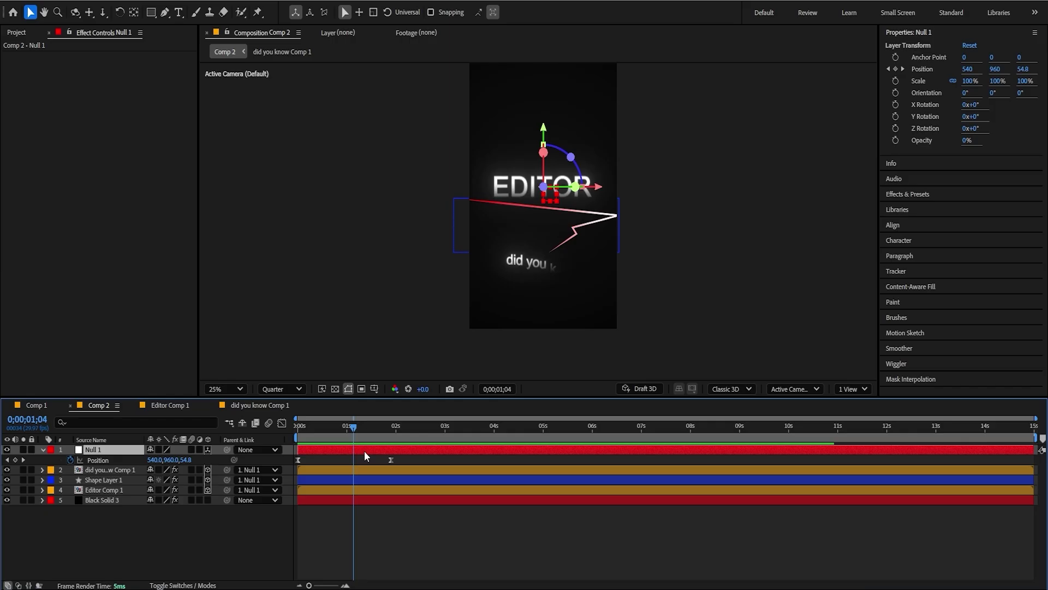
Add a second null starting at 0;00;01;04, make it 3D, and parent Null 1 to it
key(ctrl+alt+shift+y)
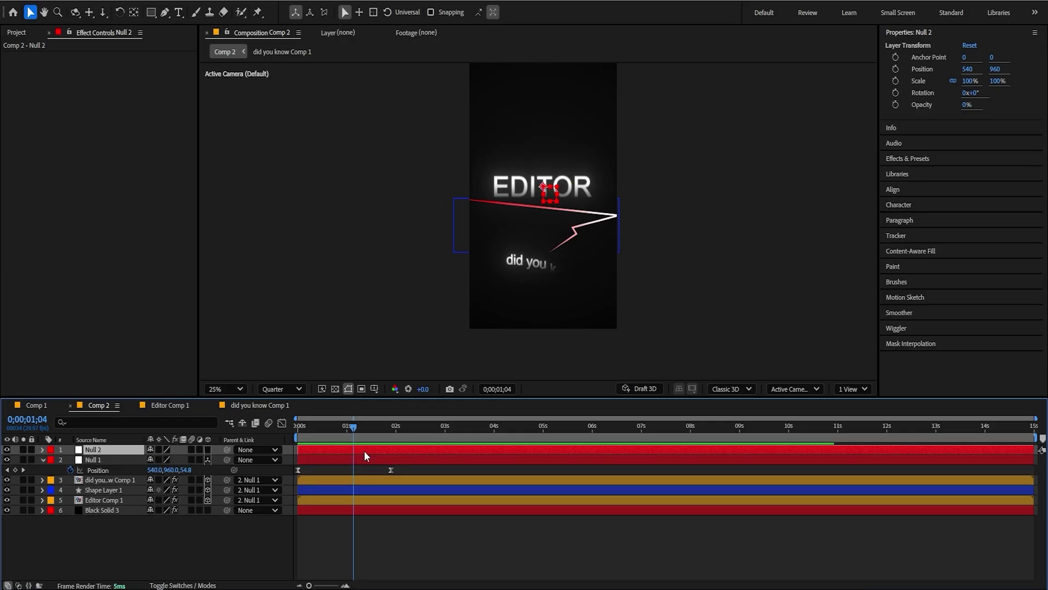
key(ctrl+shift+d)
click(346, 456)
key(Delete)
drag(227, 459, 90, 444)
click(96, 447)
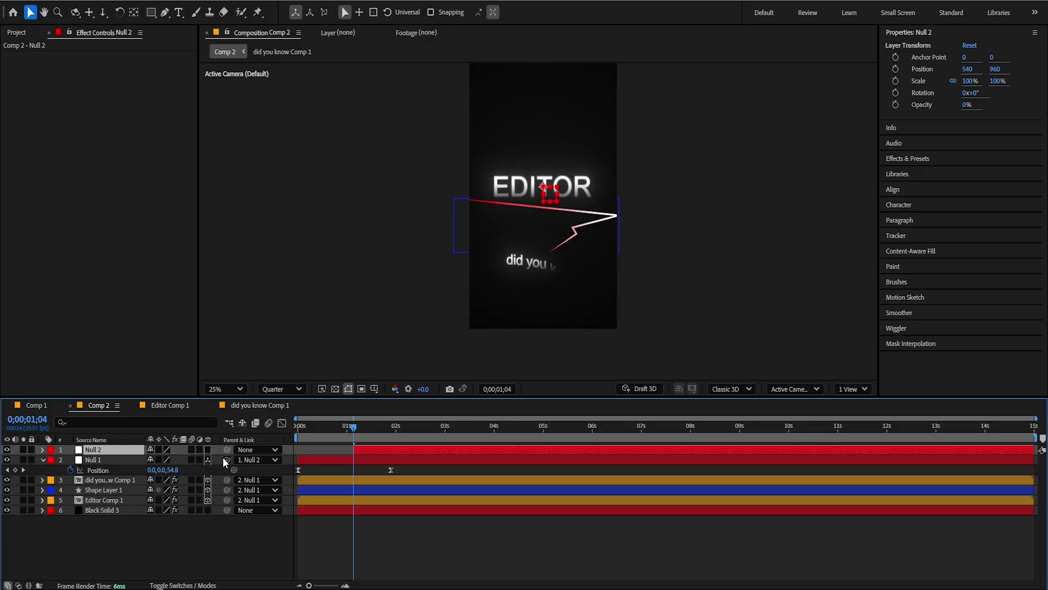
click(207, 450)
Keyframe Null 2's Position from 0;00;01;04 to 0;00;03;16, ending at a Y value of -572
key(p)
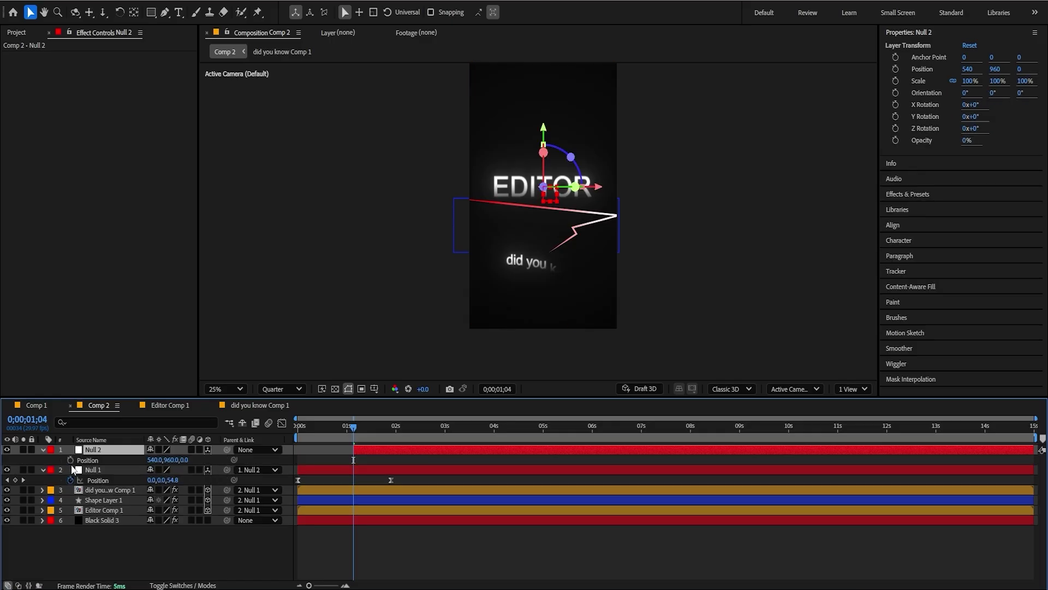
click(70, 459)
drag(409, 428, 472, 444)
drag(186, 460, 157, 461)
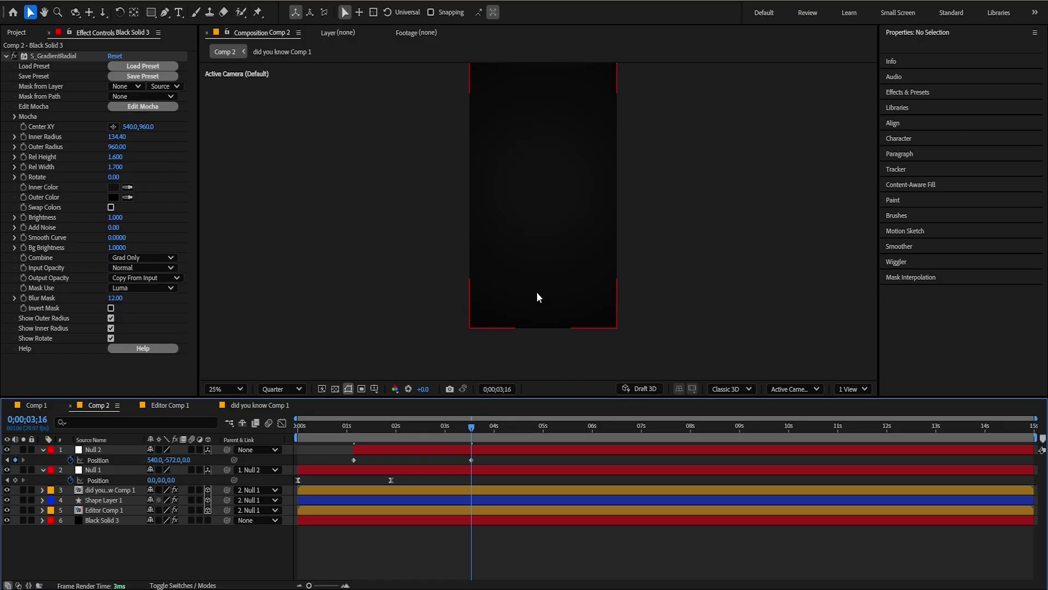
Add the two-line text "u can earn money editing" and move it into the lower part of the composition
key(ctrl+t)
click(511, 228)
text(y editing)
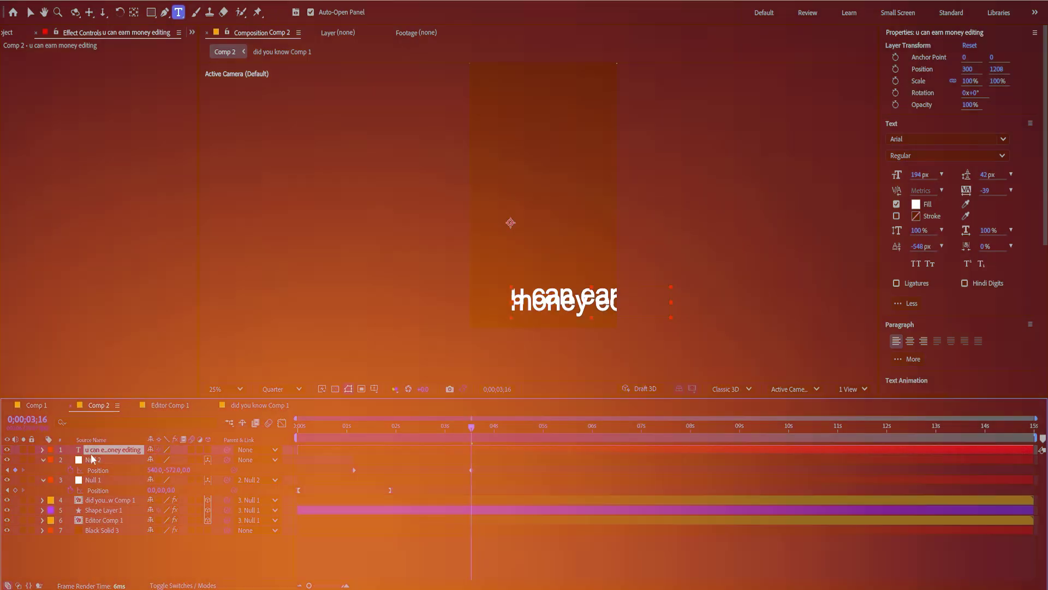
key(v)
drag(523, 291, 490, 257)
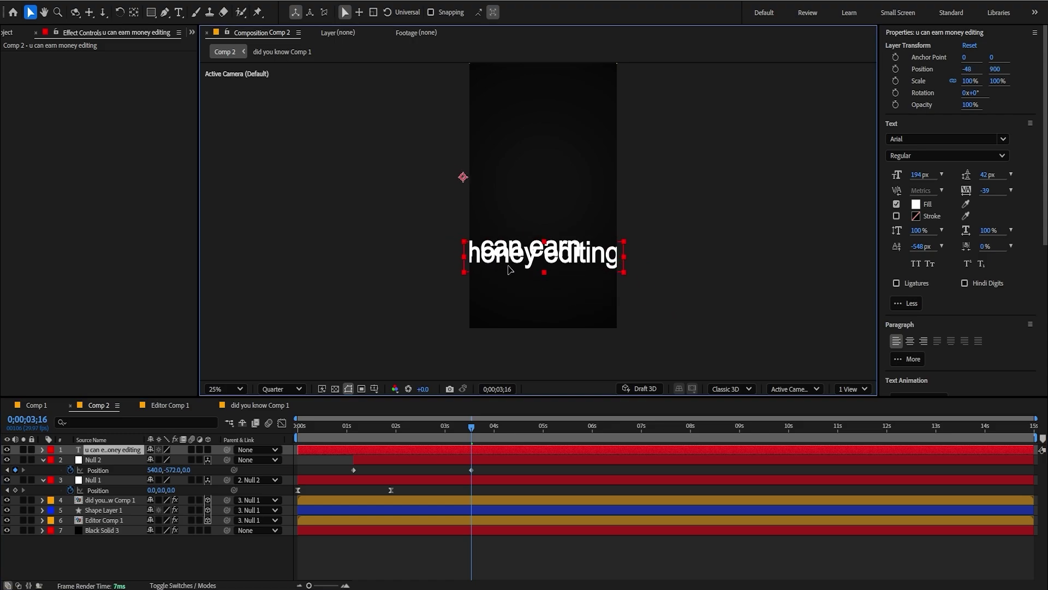
Set the "money editing" line's baseline shift to -654 px and switch the whole text to all caps
double_click(473, 277)
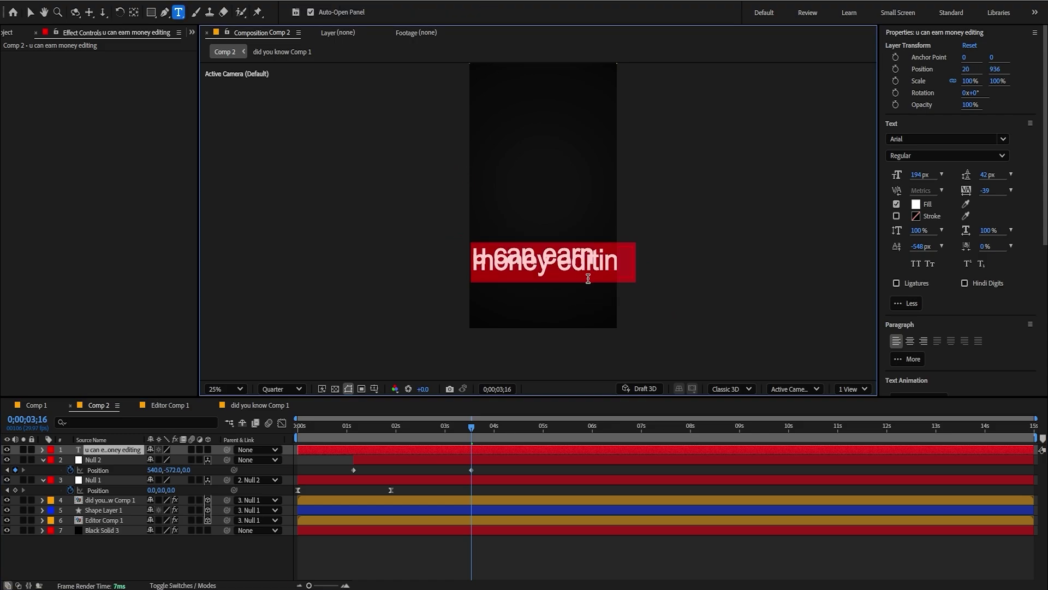
drag(917, 248, 856, 249)
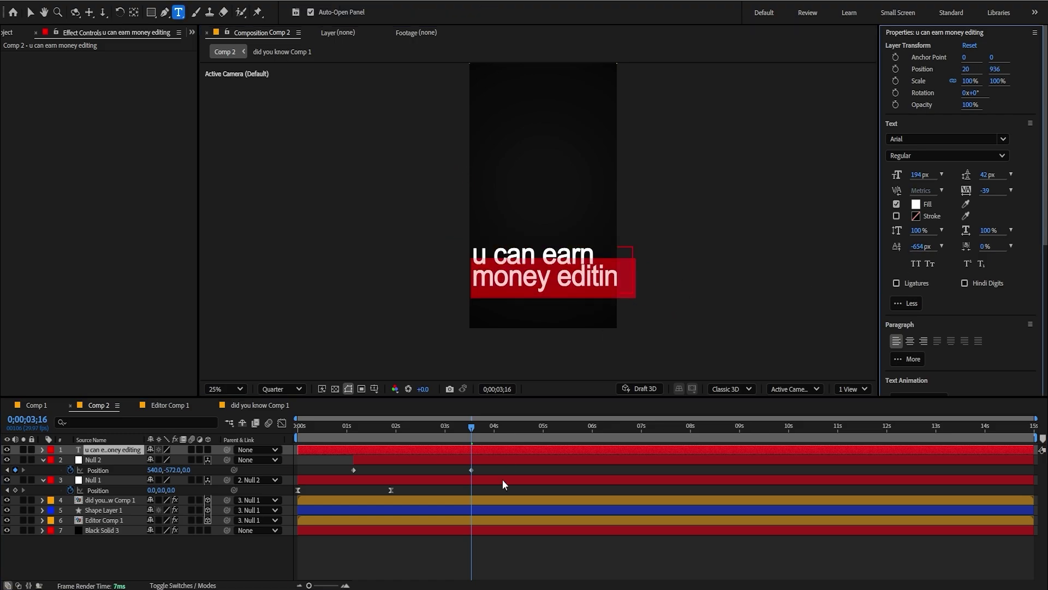
click(500, 552)
click(80, 450)
click(917, 263)
click(917, 264)
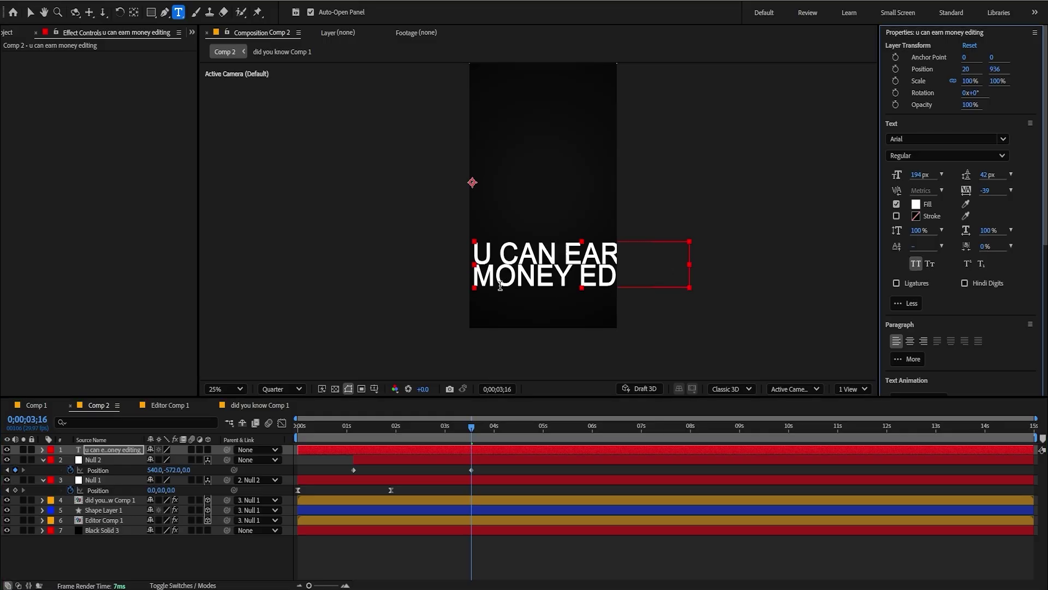
click(1000, 156)
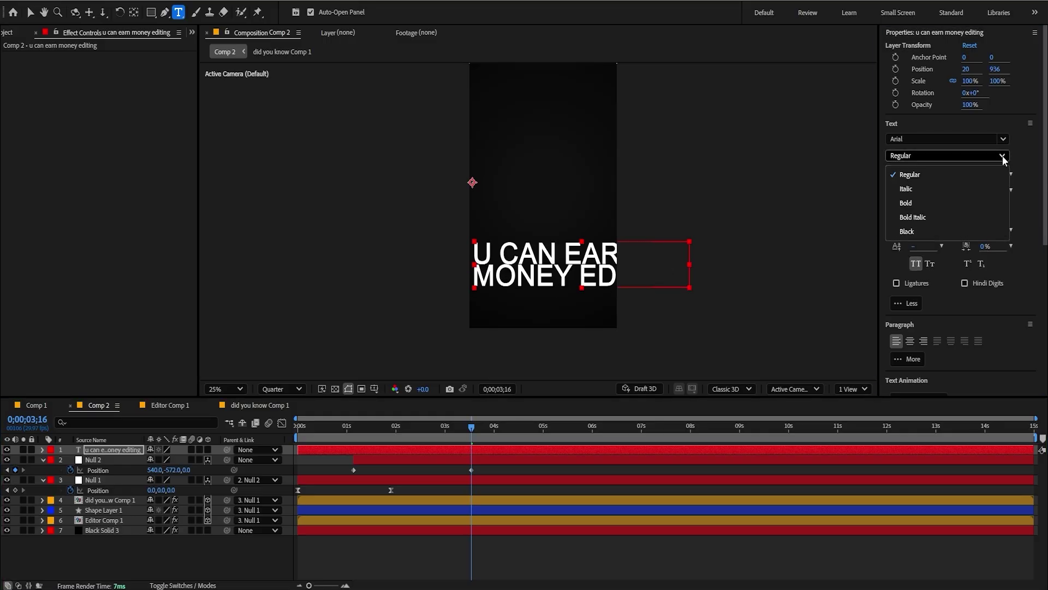
click(924, 221)
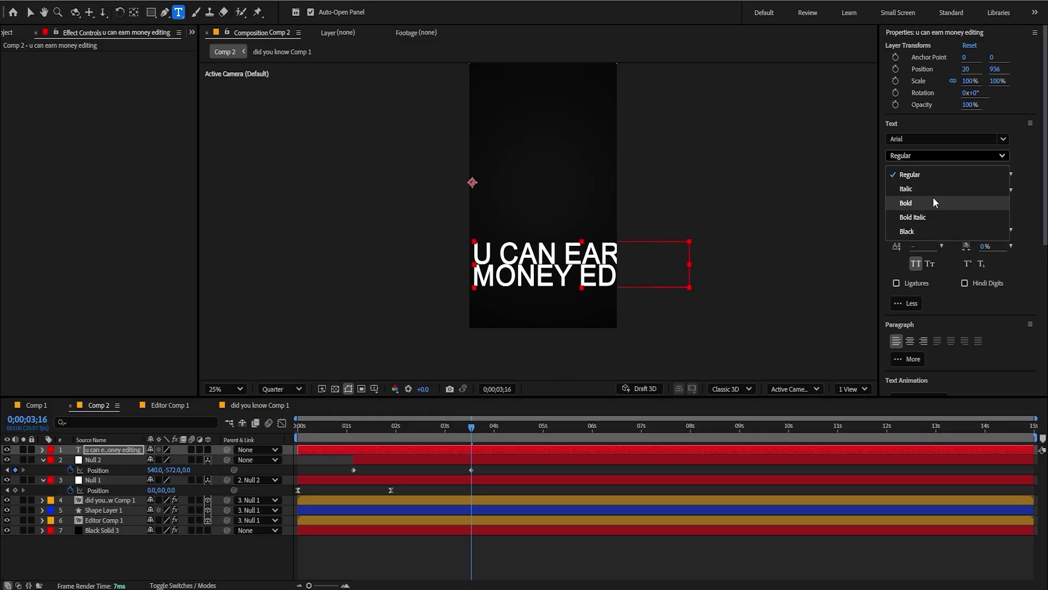
click(930, 203)
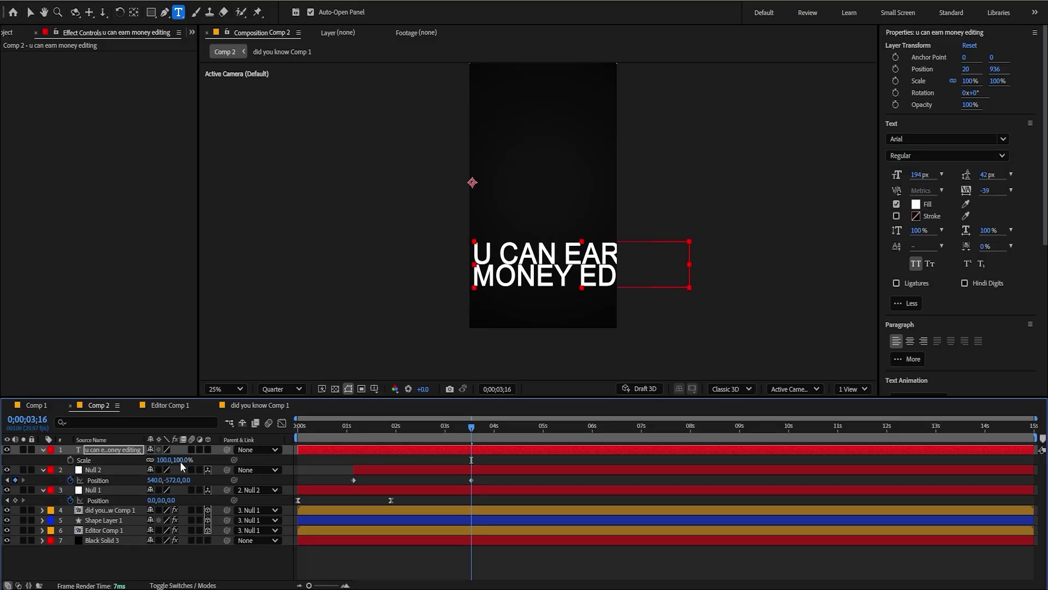
Scale the text layer to 60% and enlarge the "U CAN EARN" line to match the width of "MONEY EDITING"
drag(180, 461, 164, 461)
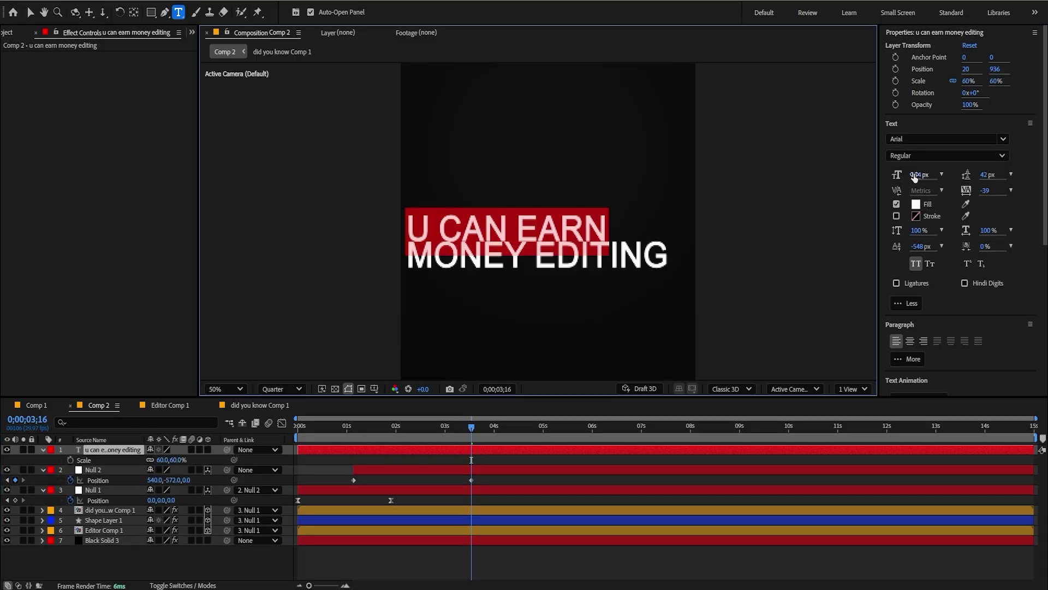
mouse_move(914, 176)
mouse_down()
mouse_move(930, 181)
mouse_move(927, 193)
mouse_up()
drag(406, 255, 710, 254)
Fill the "MONEY EDITING" line with green 00FF12 and lower its baseline to separate it from the line above
click(916, 204)
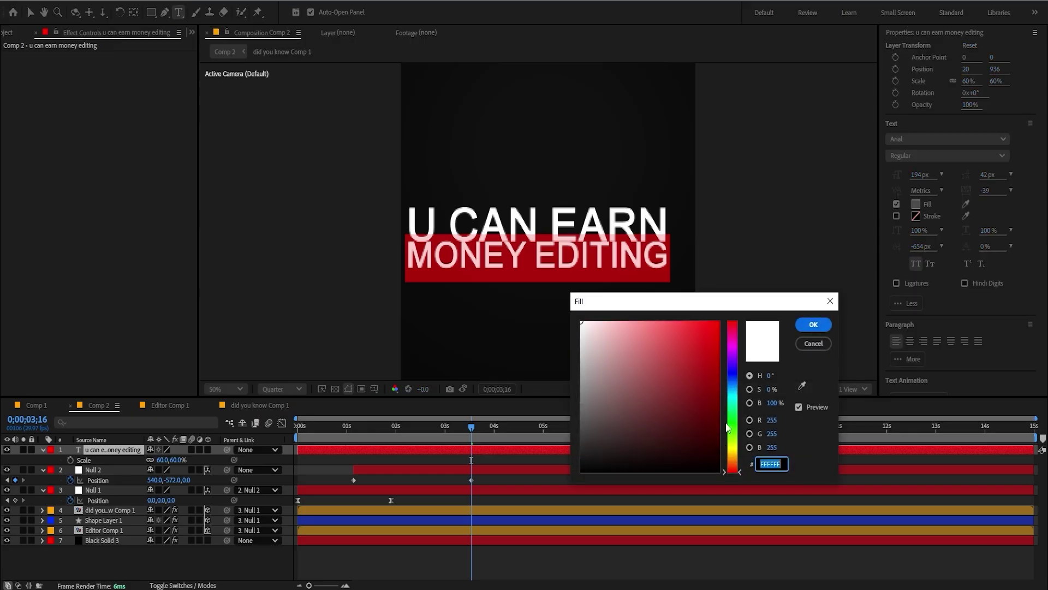
click(734, 420)
click(692, 366)
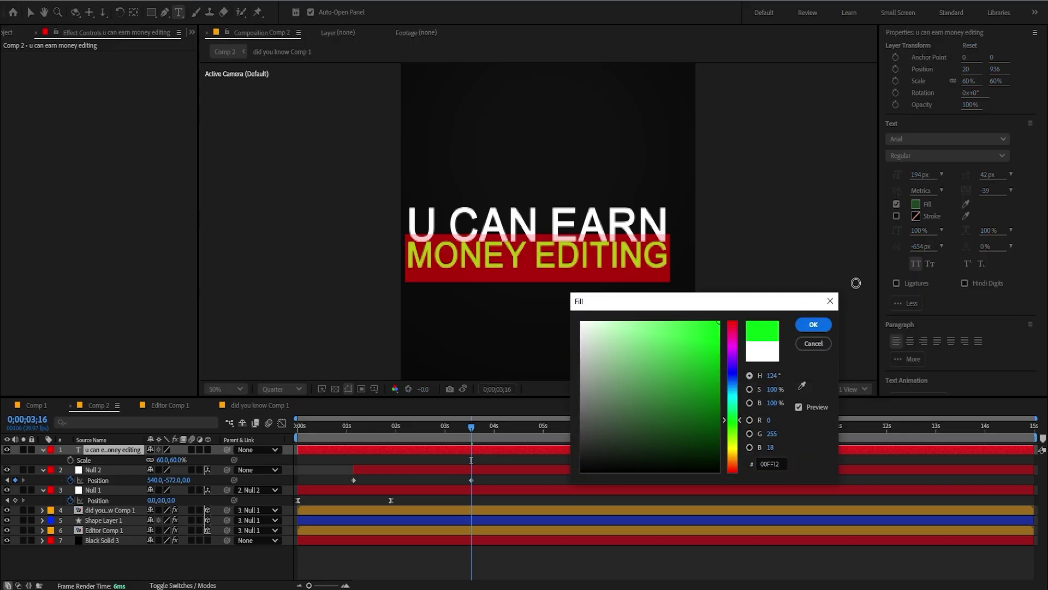
click(814, 324)
drag(897, 248, 817, 296)
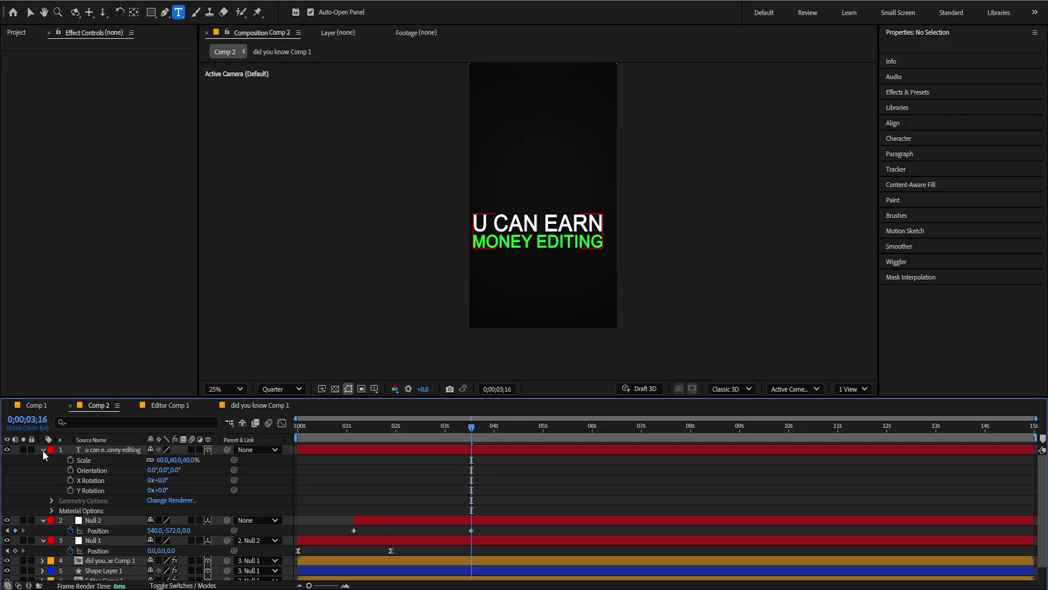
Parent the "U CAN EARN MONEY EDITING" layer to Null 1, place it below the nulls, and center the text horizontally
click(43, 450)
drag(227, 450, 107, 479)
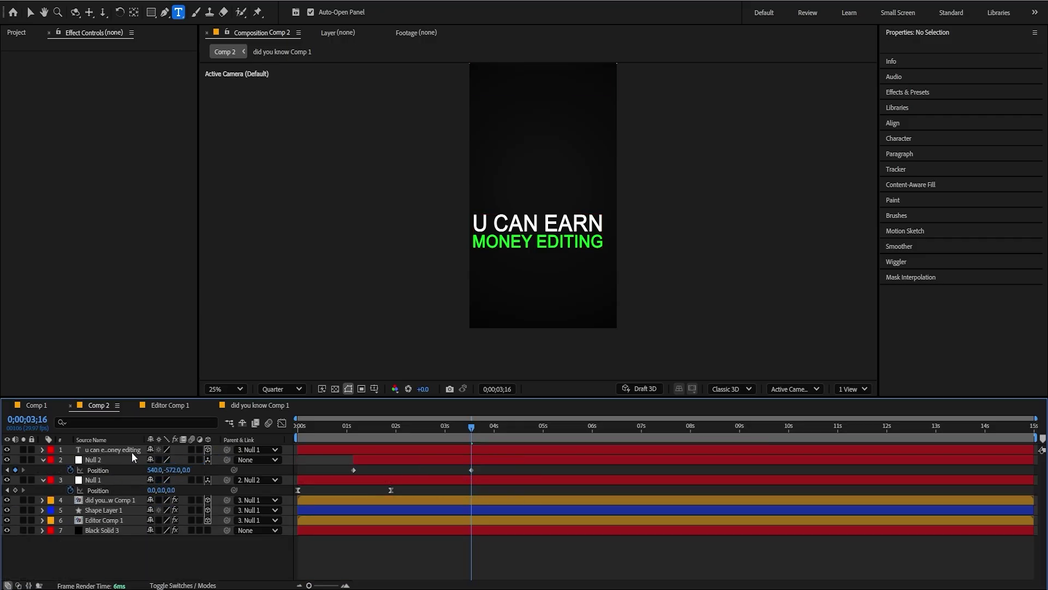
click(114, 449)
drag(379, 477, 379, 492)
key(v)
drag(528, 184, 535, 190)
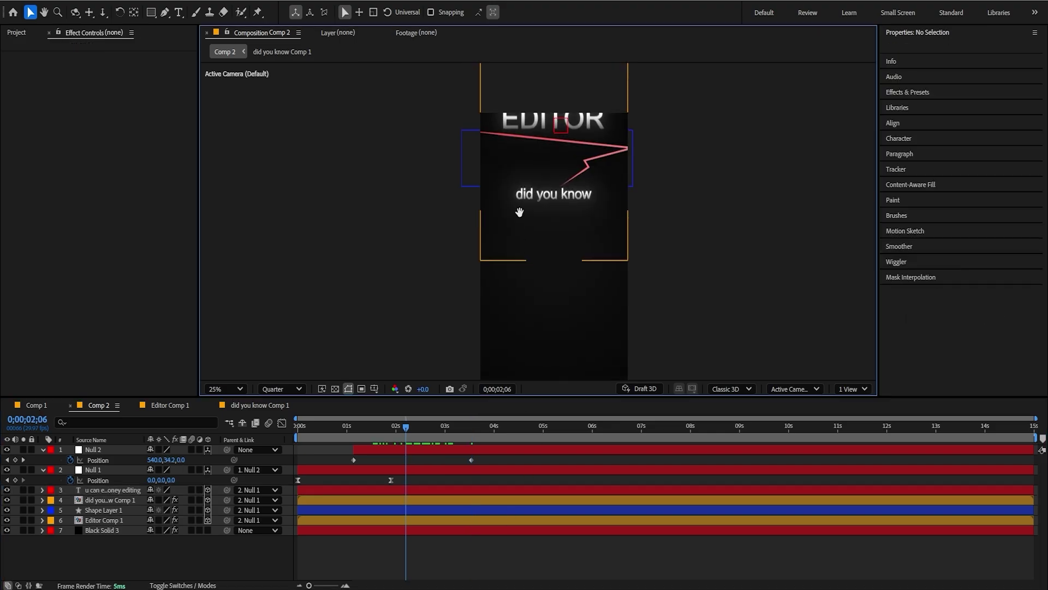
Start a 12 px white Pen line under "did you know", make its layer 3D, parent it to Null 1, and place it below the nulls
drag(520, 212, 505, 175)
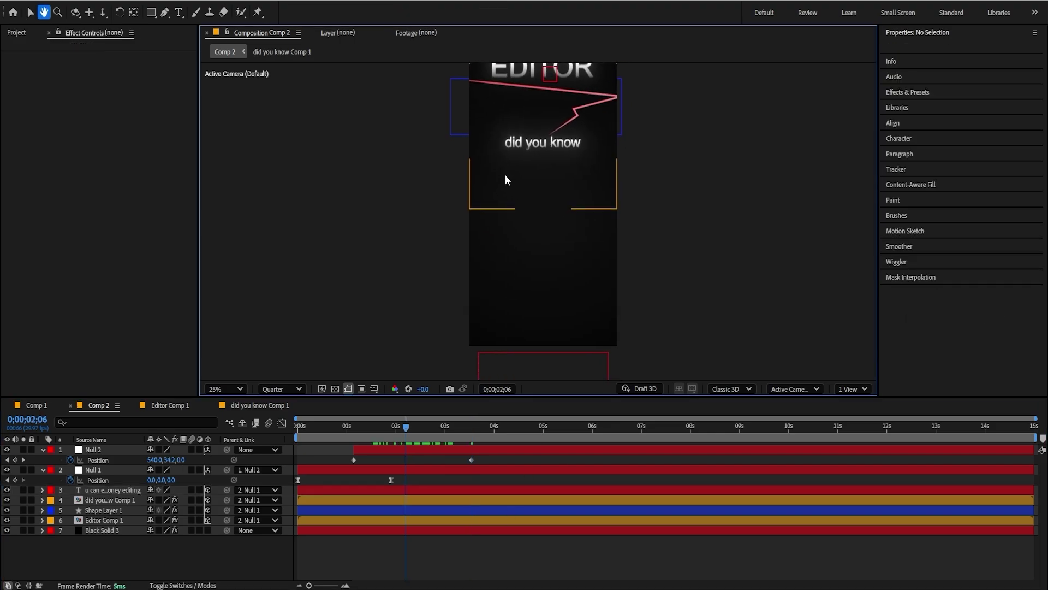
key(g)
click(505, 164)
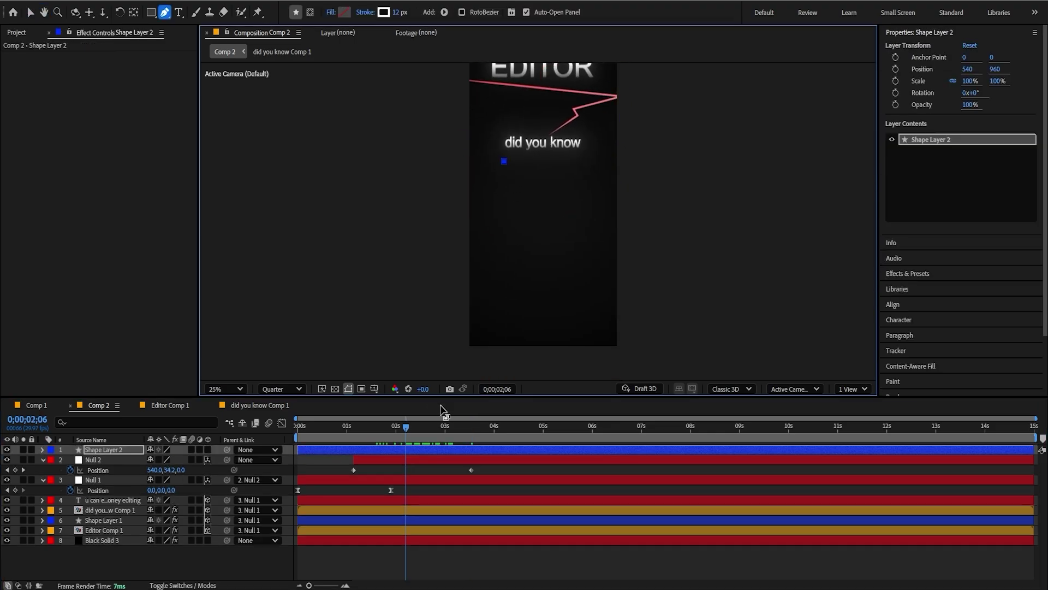
mouse_move(421, 427)
mouse_down()
mouse_move(434, 429)
mouse_move(409, 429)
mouse_up()
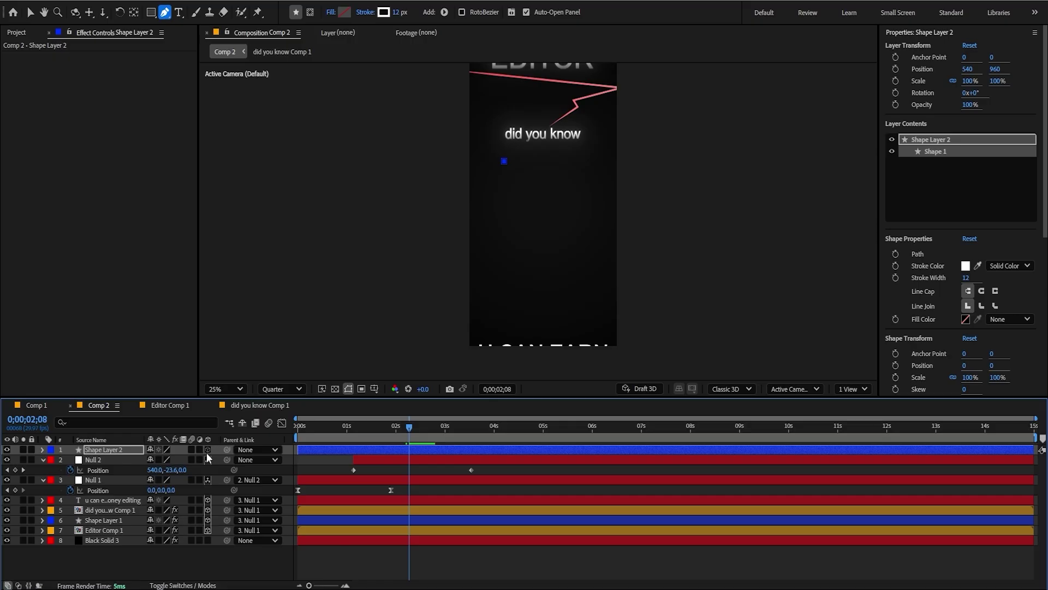
click(207, 452)
drag(229, 448, 77, 490)
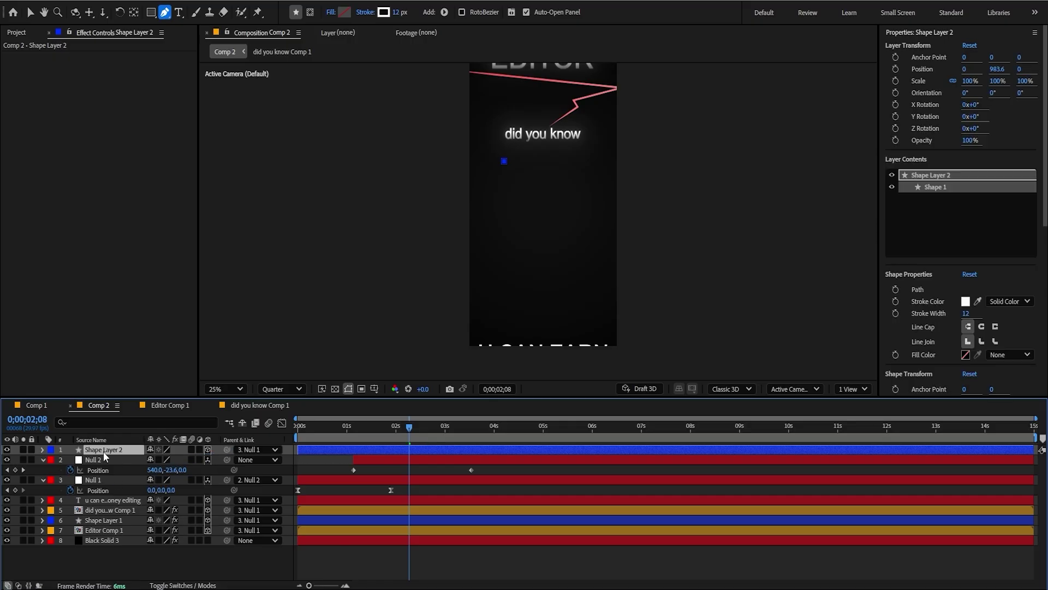
drag(103, 451, 104, 495)
Extend the Pen line down to the start of "U CAN EARN" at 0;00;02;26
drag(409, 428, 442, 439)
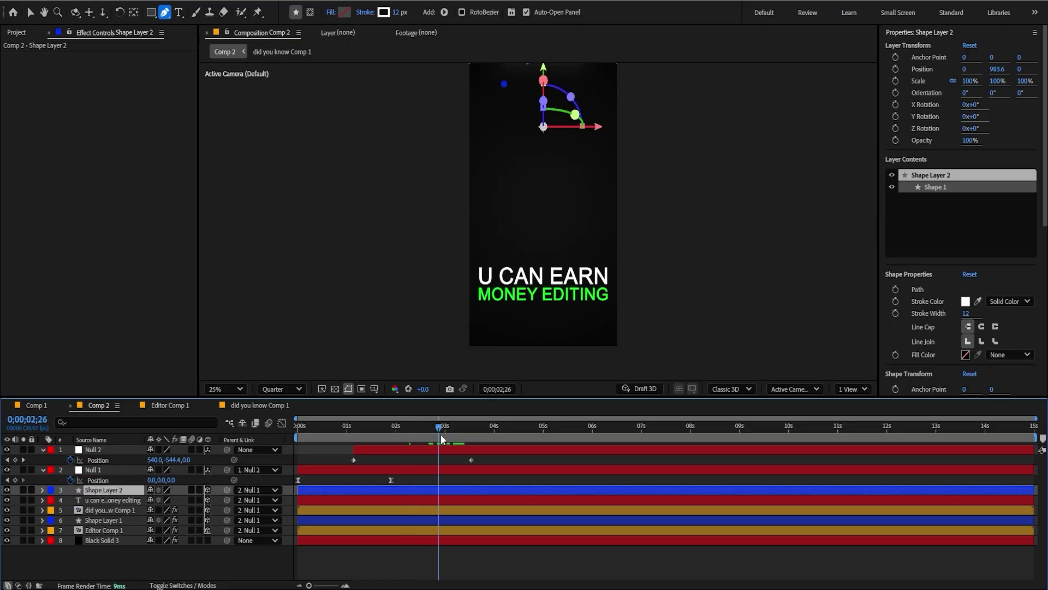
click(479, 283)
key(v)
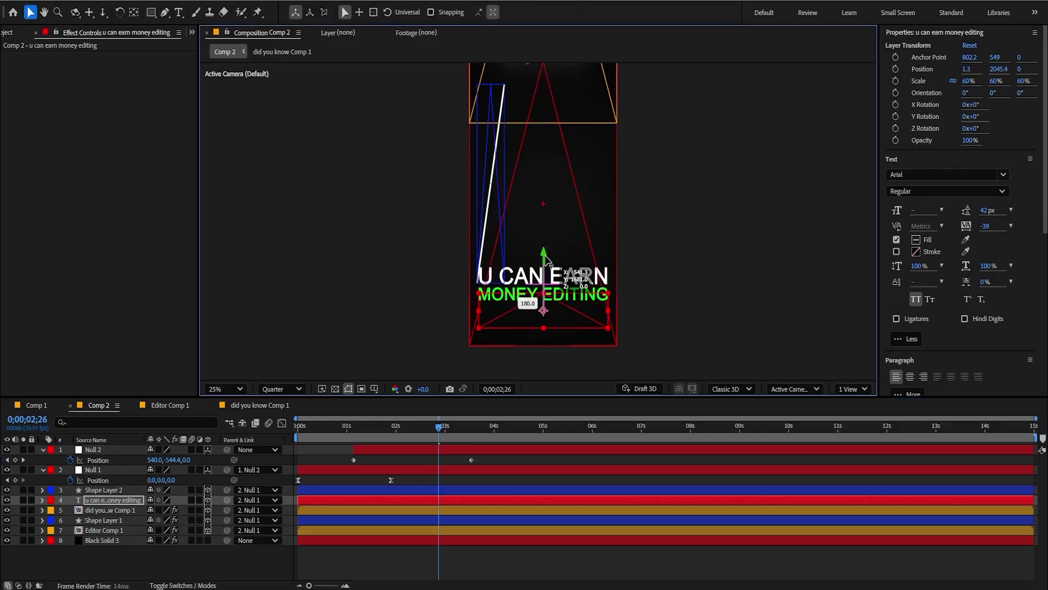
Duplicate the white line under "did you know", flip the copy horizontally, and move it to the text's other side
key(ctrl+d)
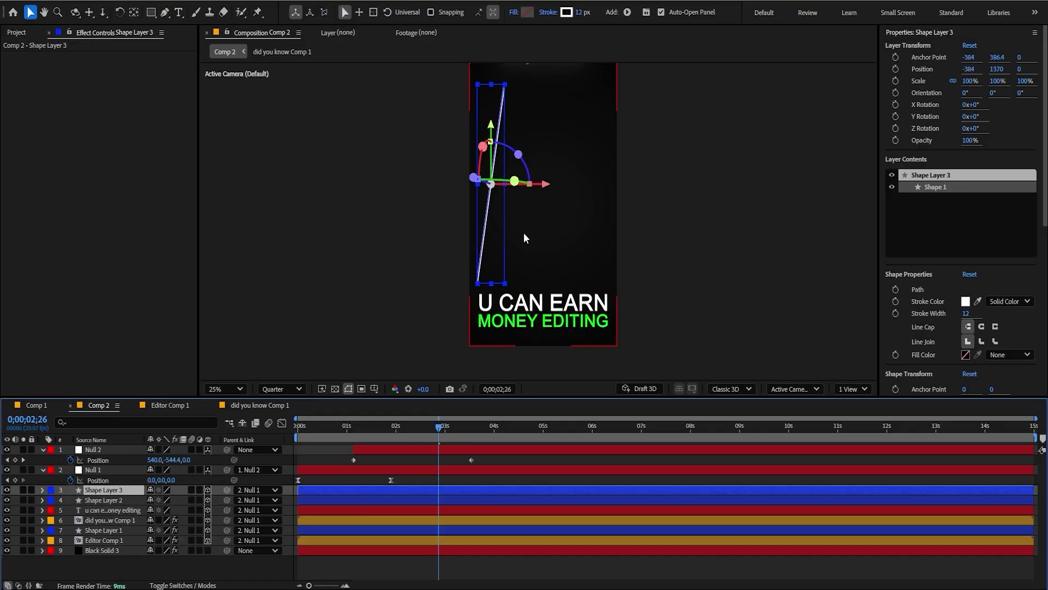
right_click(493, 240)
mouse_move(529, 280)
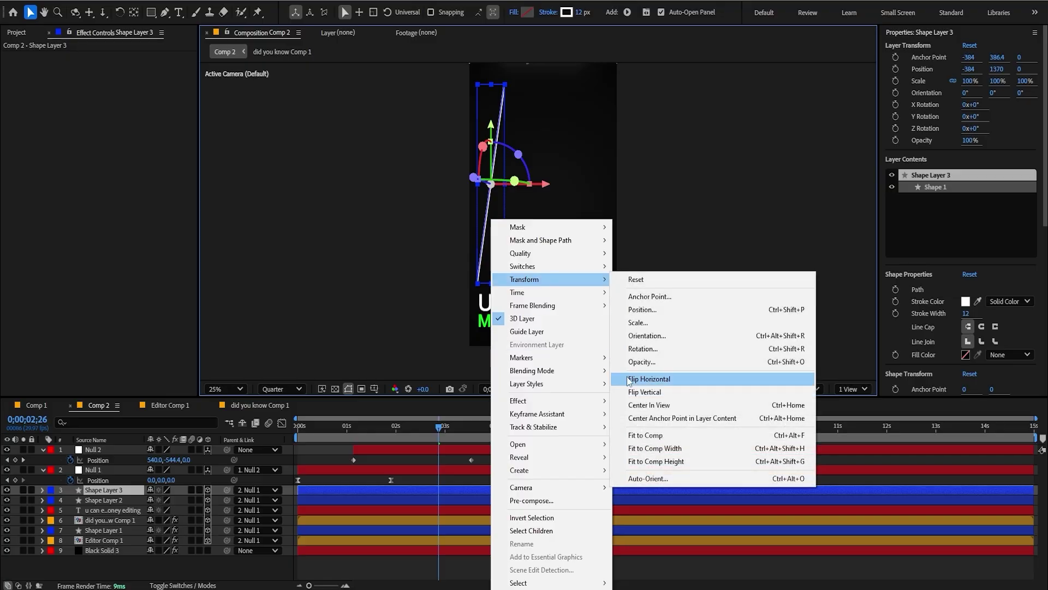
click(657, 381)
drag(441, 188, 545, 188)
drag(431, 437, 414, 439)
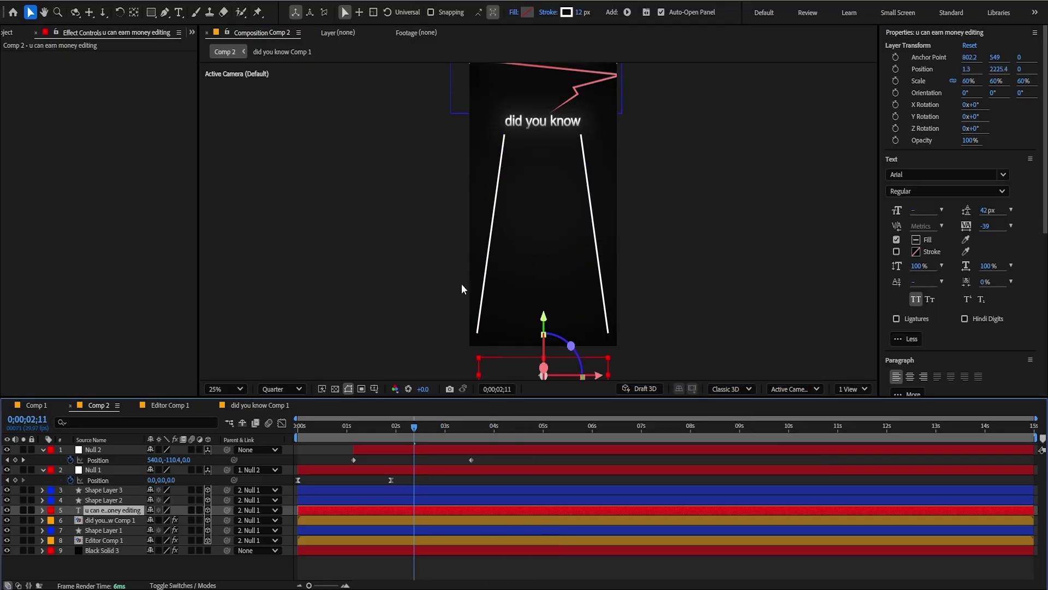
Fine-tune the positions of both lines and the "U CAN EARN MONEY EDITING" text, placing the text at Y 2153.4
click(105, 501)
click(106, 510)
click(100, 505)
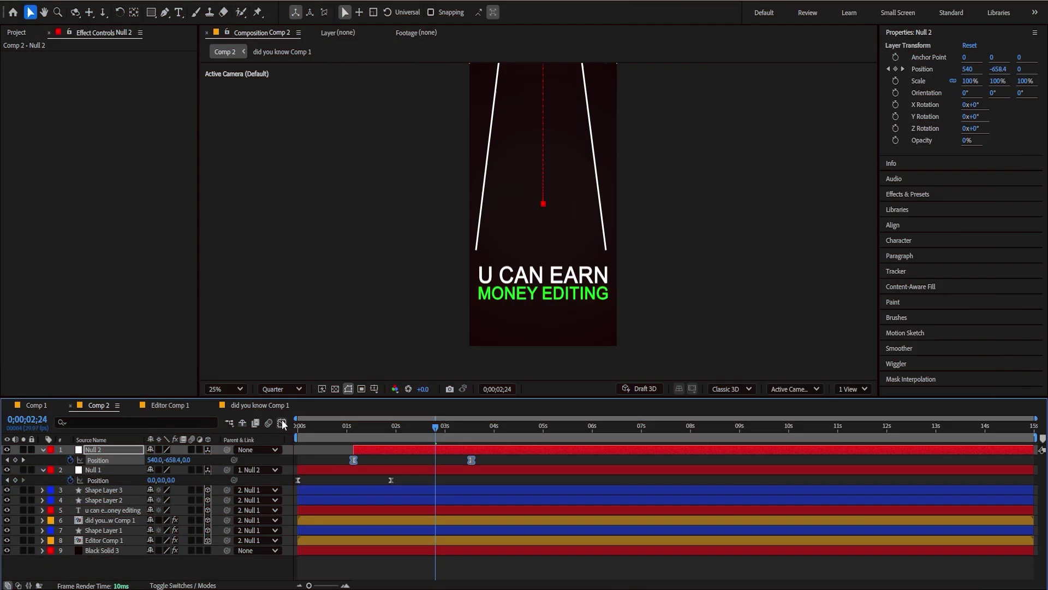
Reshape the speed curve between Null 2's eased Position keyframes in the Graph Editor
click(282, 423)
drag(398, 447, 305, 558)
drag(374, 553, 396, 554)
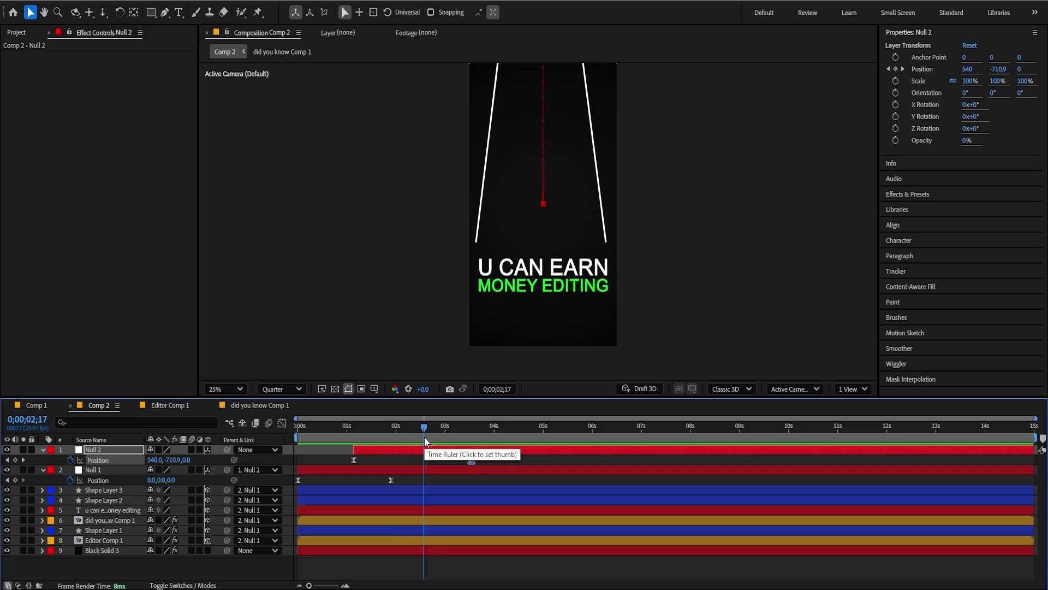
Create a third null starting at 0;00;02;17, parent Null 2 to it, and make it 3D
key(ctrl+alt+shift+y)
key(ctrl+shift+d)
click(407, 463)
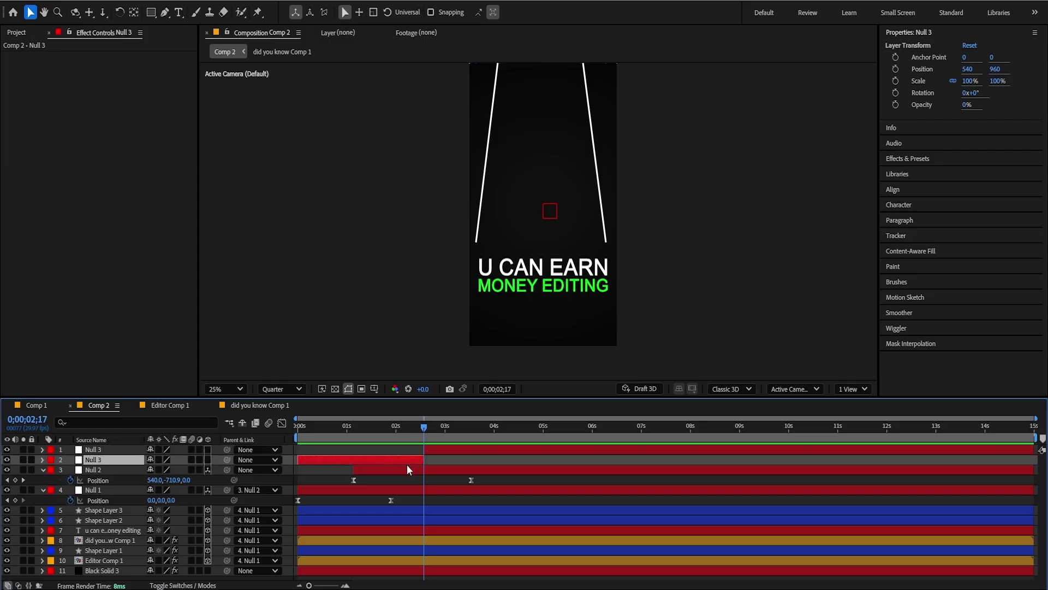
key(Delete)
drag(228, 459, 97, 449)
click(211, 463)
click(205, 450)
Keyframe Null 3's Position at 0;00;02;17 and increase its Z value about two seconds further on to push the scene back
click(110, 452)
click(110, 454)
key(p)
click(71, 460)
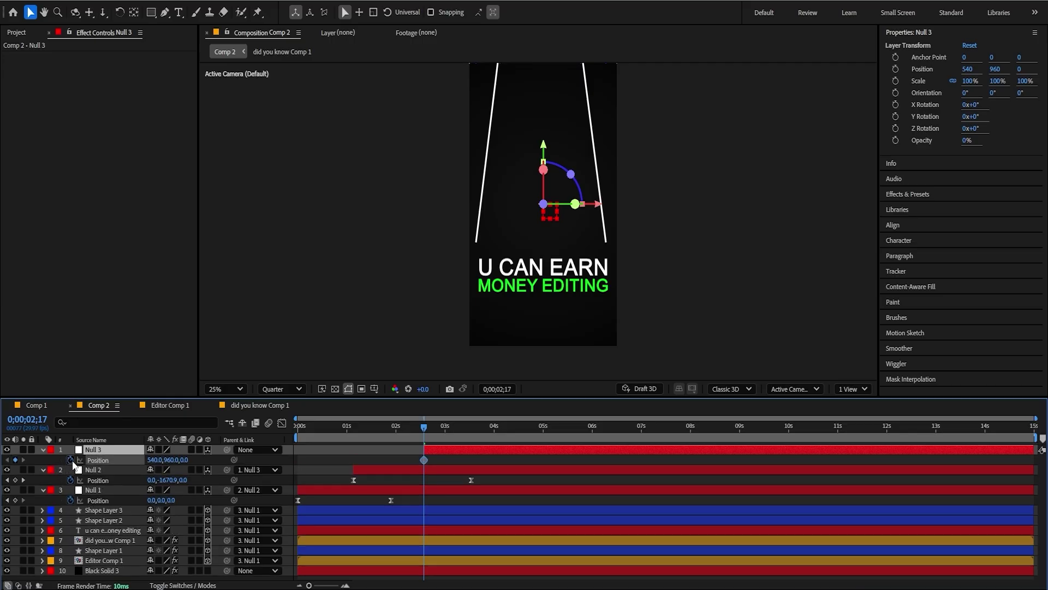
drag(553, 432, 524, 431)
drag(185, 460, 1045, 485)
Reshape the speed curve between Null 3's Position keyframes in the Graph Editor
click(281, 423)
drag(382, 445, 492, 555)
key(shift+F3)
Shift Null 3 and its keyframes earlier to start at about 0;00;02;01, and preview the timing
drag(522, 429, 394, 424)
key(space)
key(space)
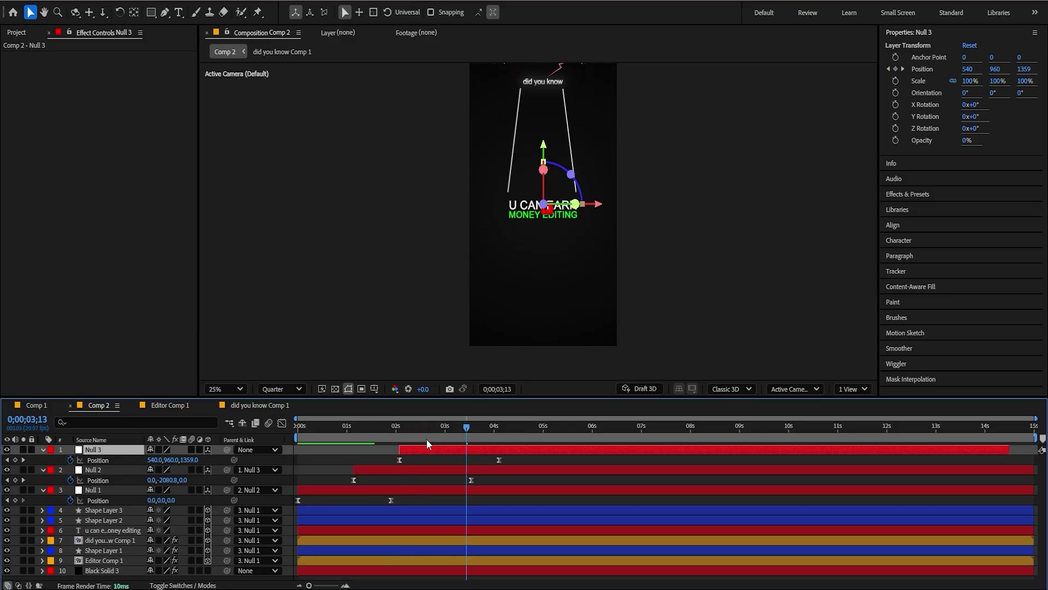
drag(421, 427, 409, 449)
key(space)
key(space)
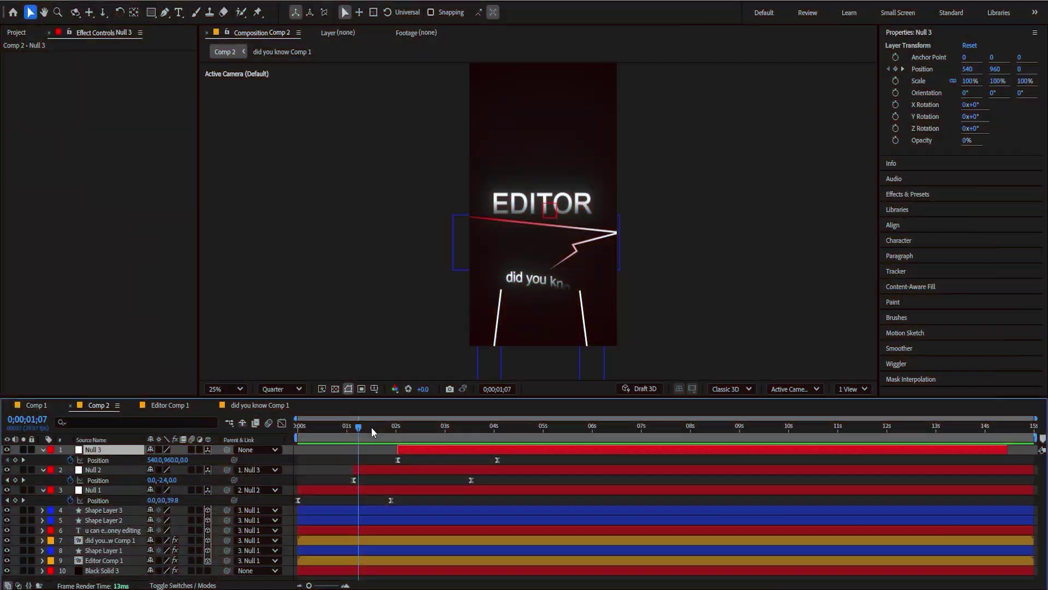
Add a text animator to "U CAN EARN MONEY EDITING" with Position Y at 222 and Opacity at 0%
drag(371, 427, 426, 433)
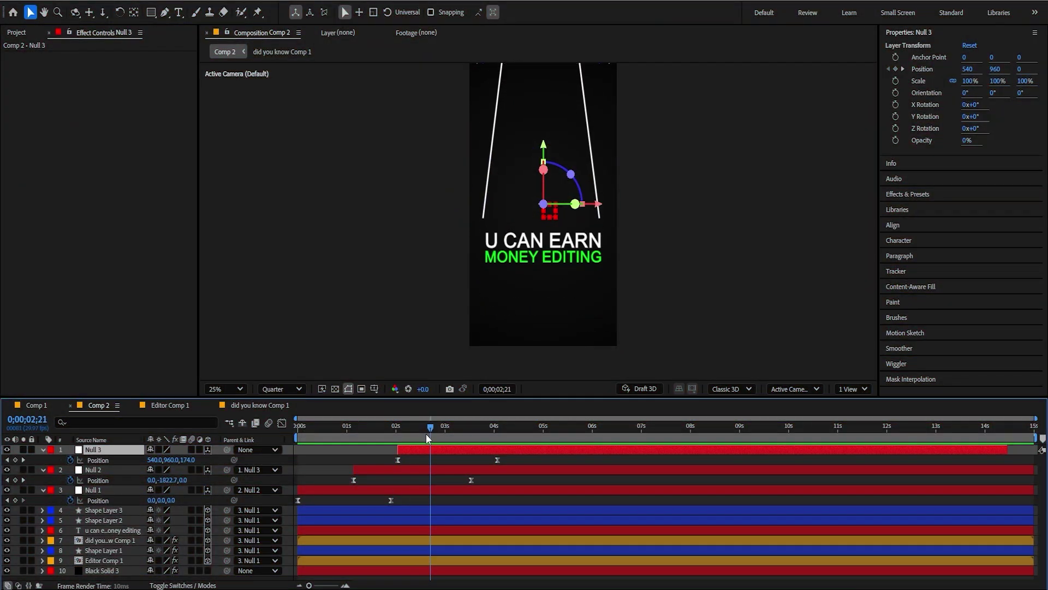
click(112, 530)
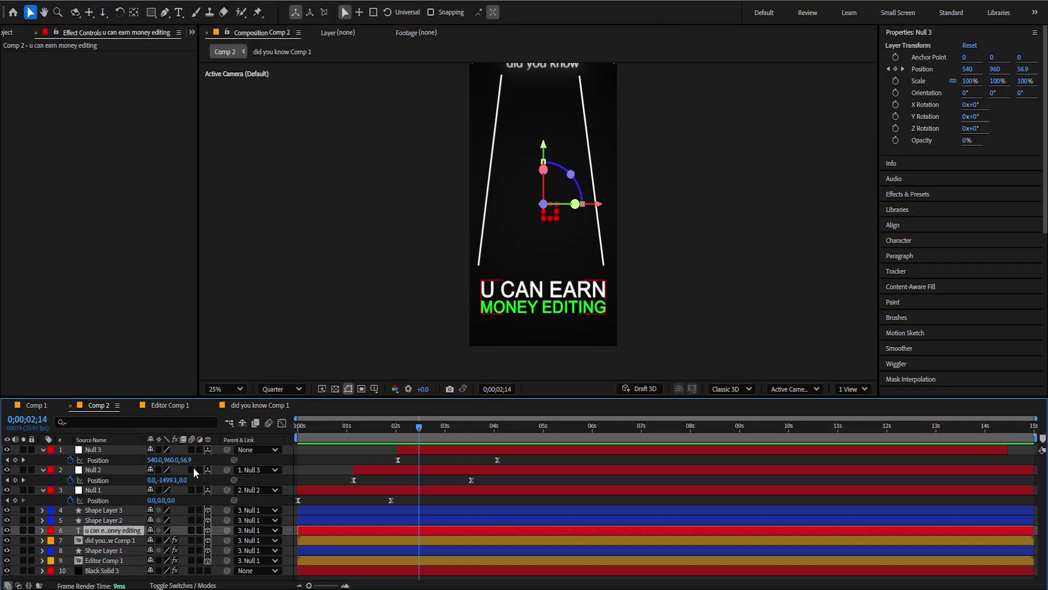
click(42, 532)
click(217, 542)
click(252, 331)
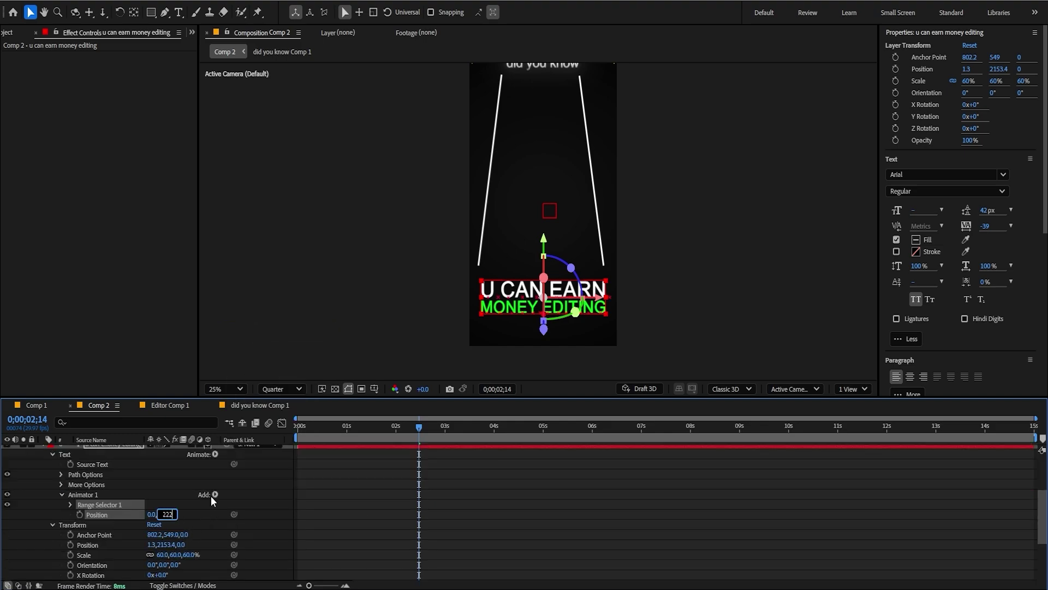
click(214, 495)
mouse_move(246, 498)
click(306, 362)
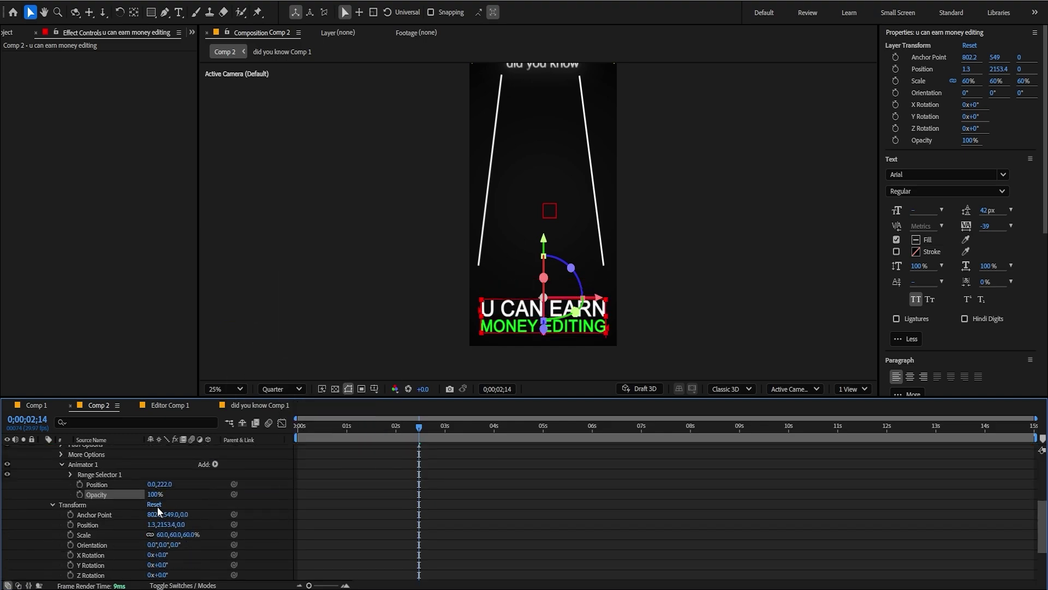
drag(153, 497, 54, 470)
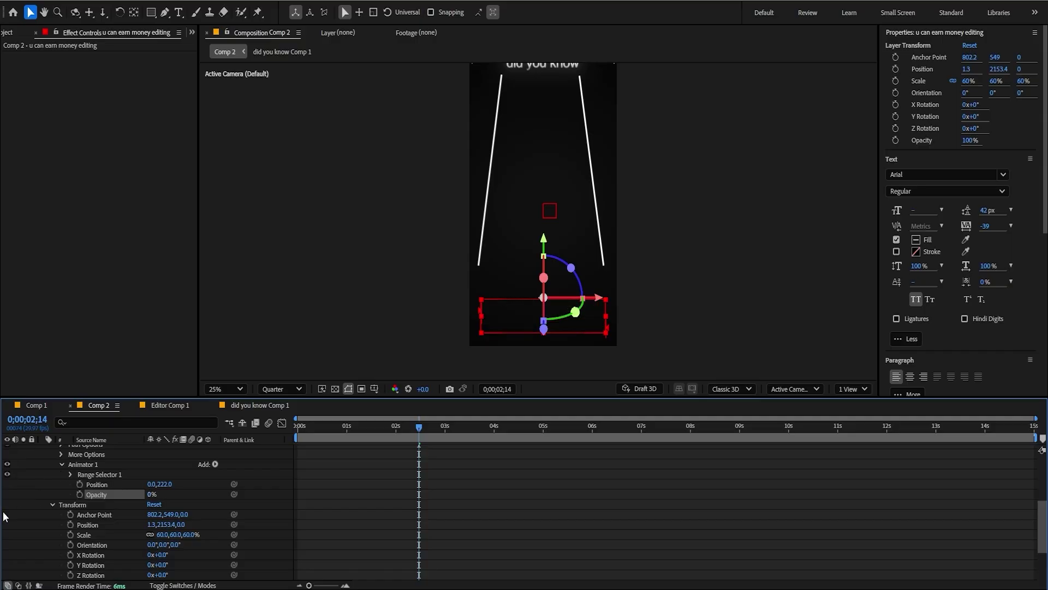
Keyframe the range selector's Offset at -100% at 0;00;02;14, with Ramp Up shape, Ease High 25%, Ease Low 100%, based on Words
click(70, 475)
drag(149, 505, 99, 508)
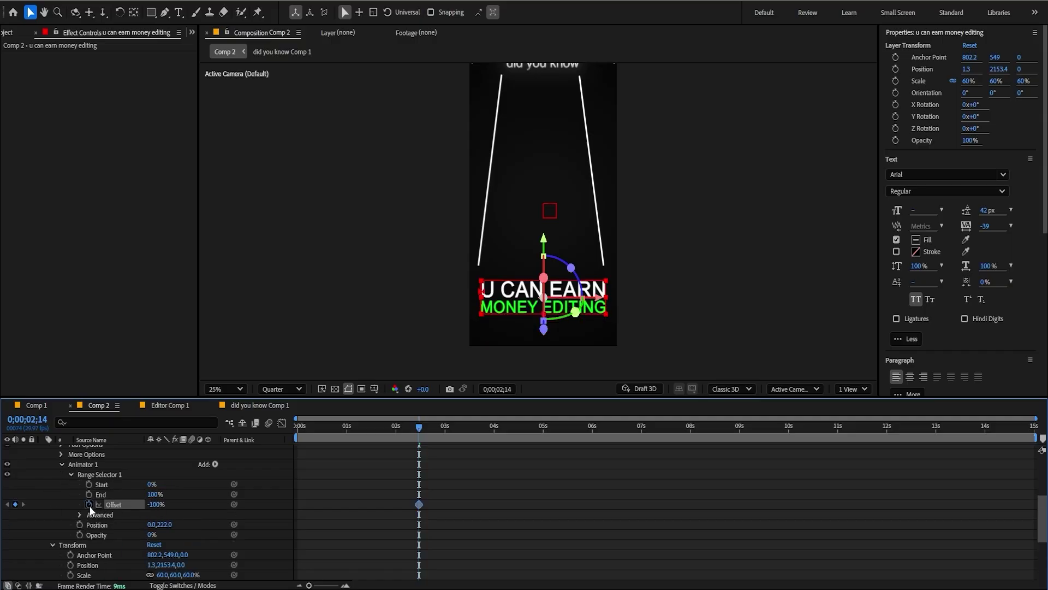
click(76, 514)
click(185, 532)
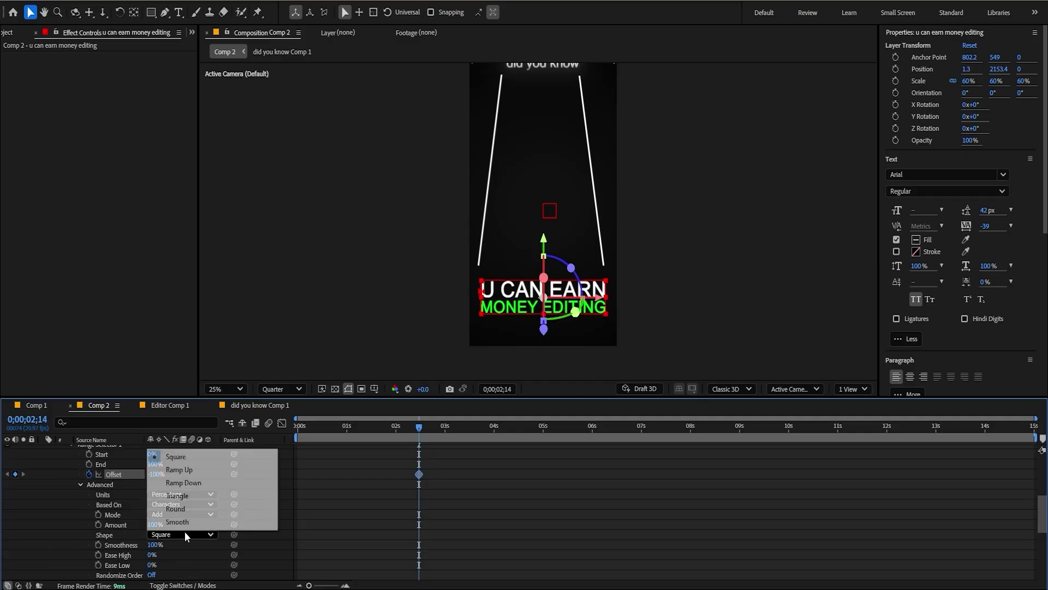
click(187, 471)
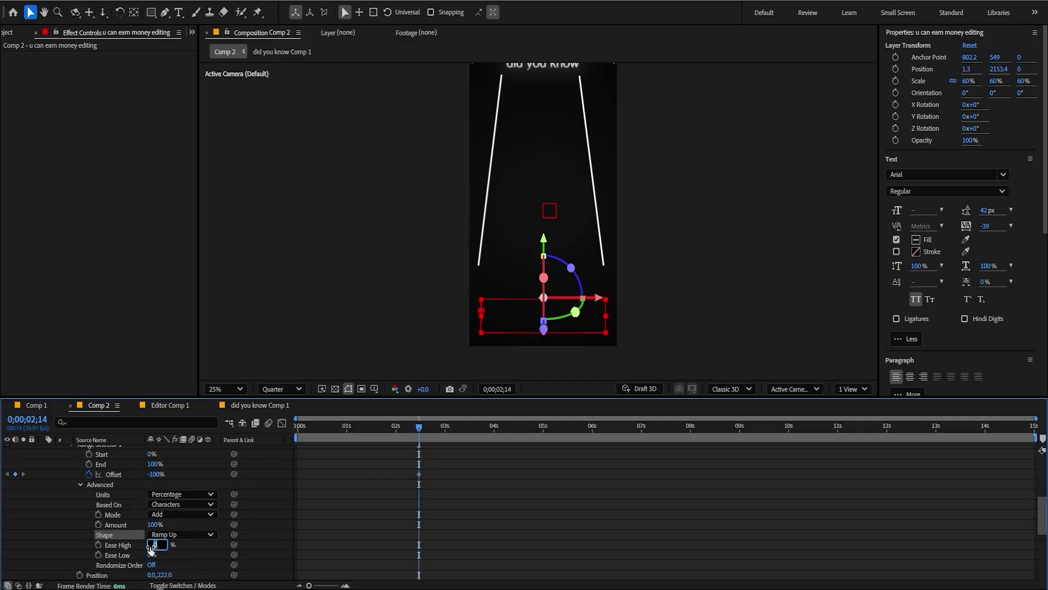
text(25)
key(Return)
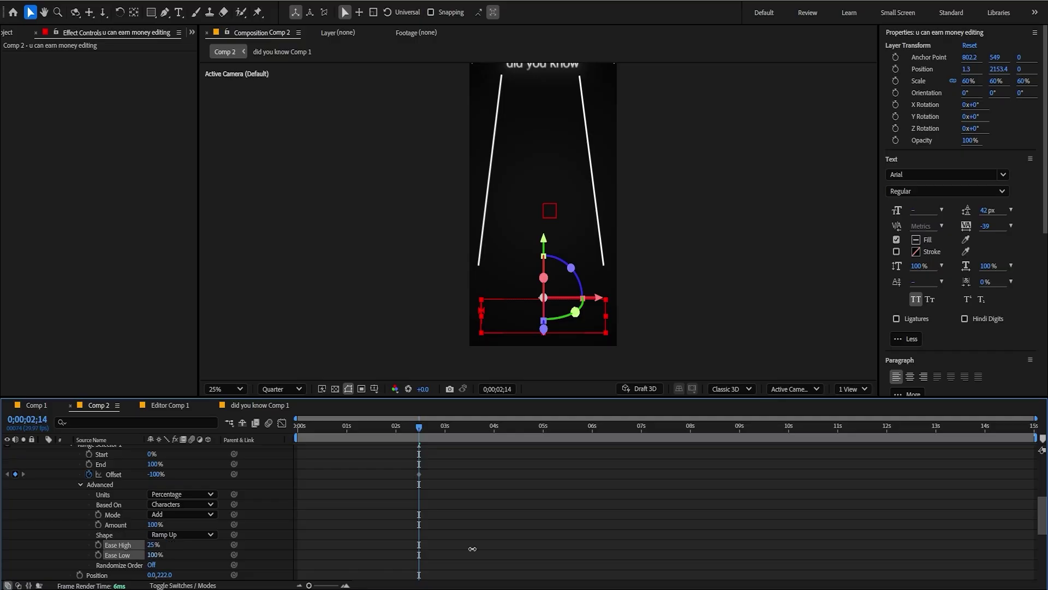
click(204, 505)
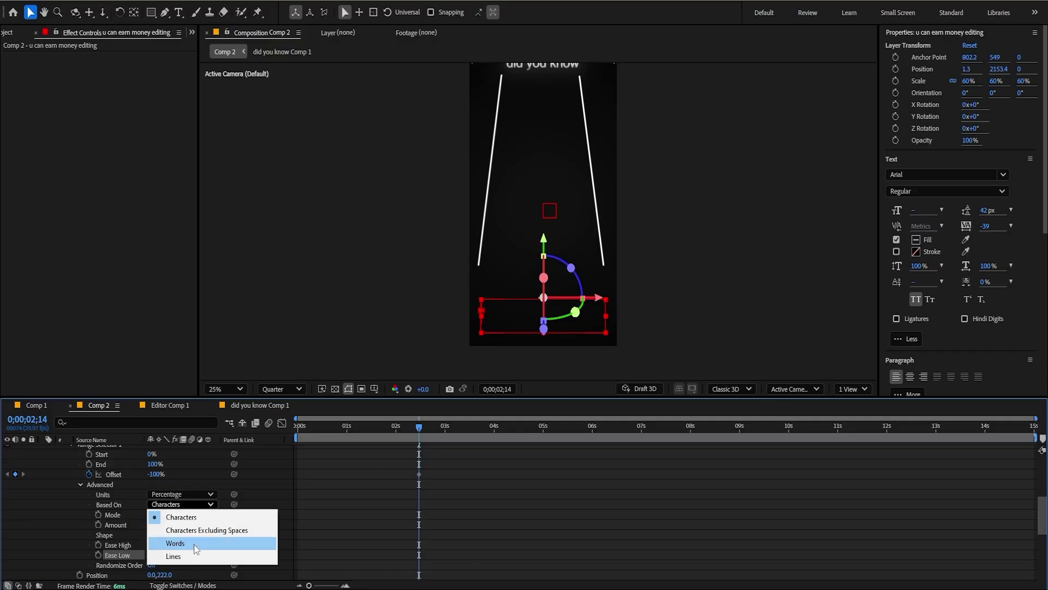
click(194, 544)
Raise the range selector's Offset at about 0;00;03;16 to reveal the whole text, and preview the word animation
scroll(455, 514, up, 5)
key(u)
scroll(437, 467, up, 3)
drag(445, 428, 472, 440)
scroll(156, 540, up, 1)
drag(156, 549, 458, 439)
click(417, 429)
click(436, 538)
key(space)
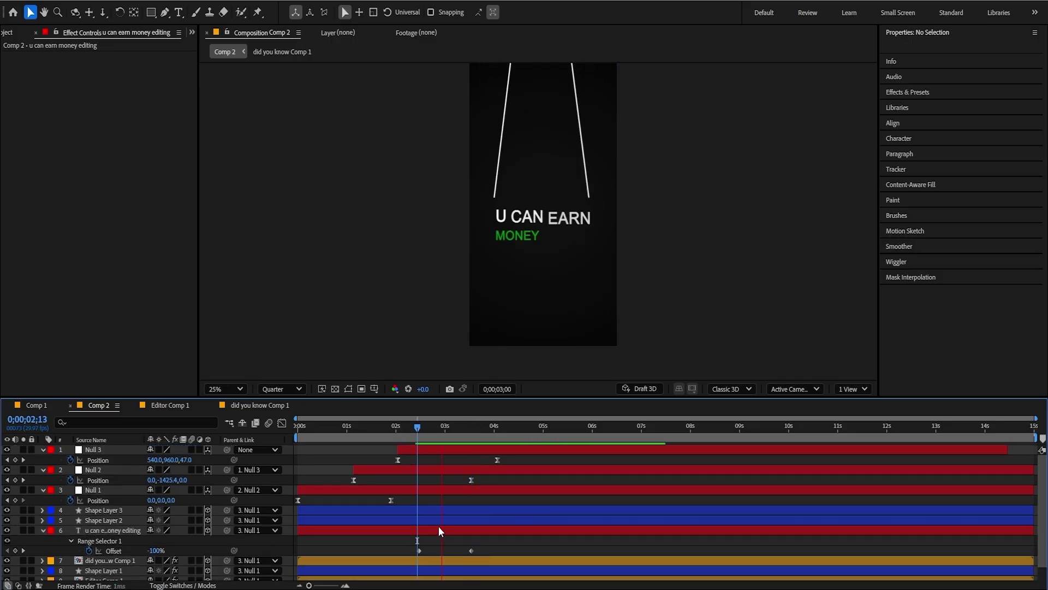
key(space)
Retime the text's Offset keyframes to about 0;00;02;06 and 0;00;03;19, and preview the result
drag(472, 550, 405, 551)
click(410, 540)
drag(405, 428, 396, 428)
click(481, 551)
key(space)
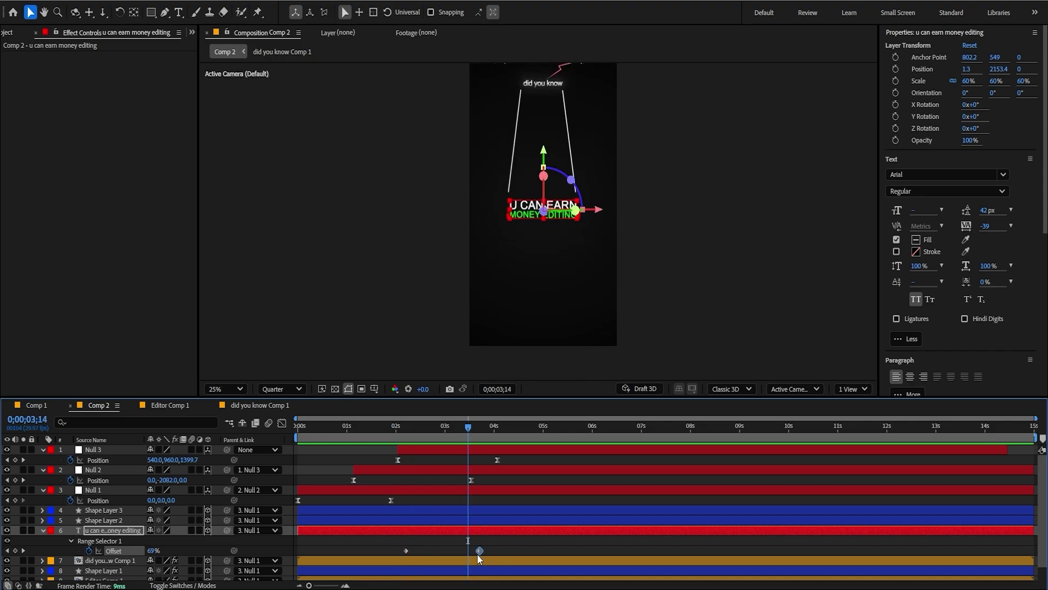
Change the stroke color of Shape Layer 2 and Shape Layer 3 to red FF0000
click(372, 523)
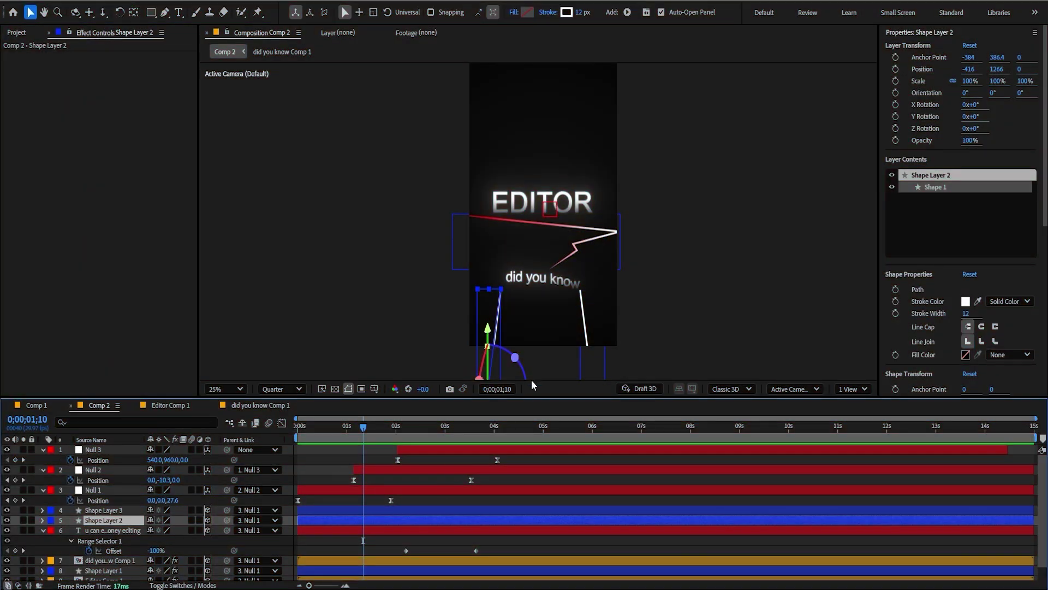
ctrl+click(103, 510)
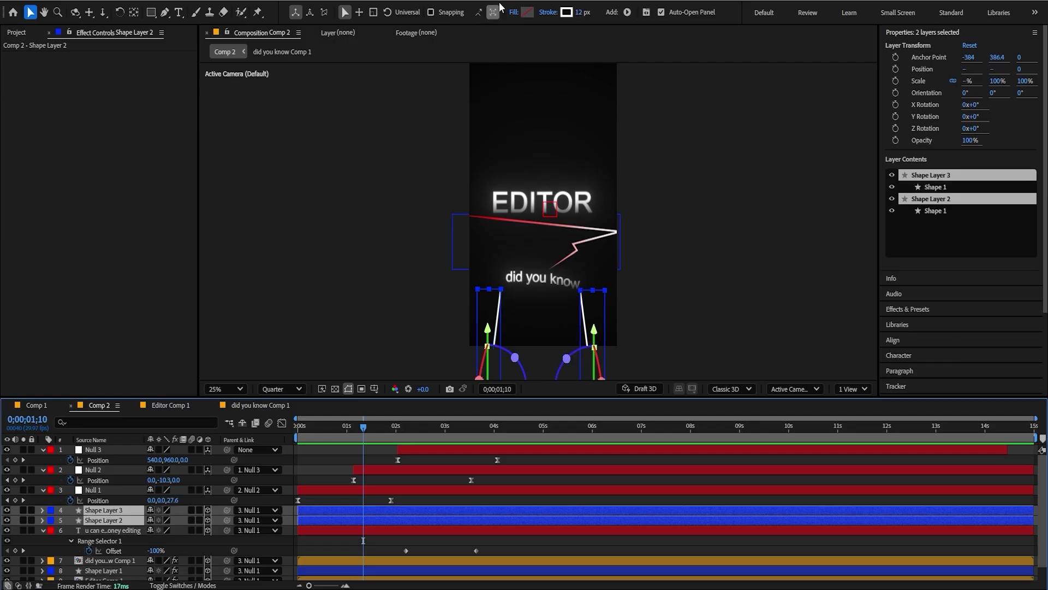
click(568, 13)
click(686, 375)
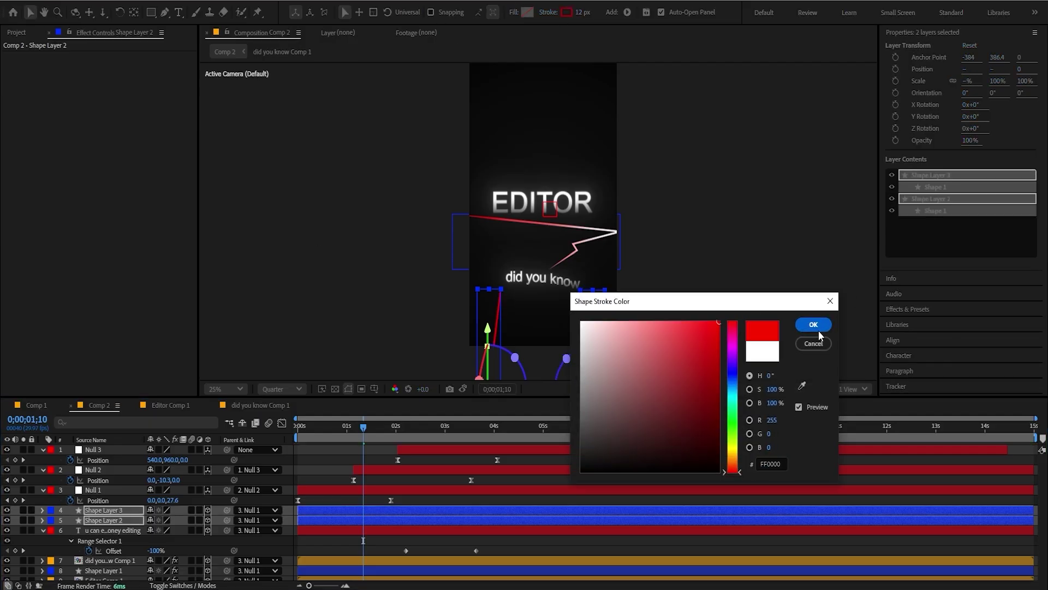
click(812, 326)
click(328, 500)
Add Trim Paths to Shape Layer 2 with End at 0%, and keyframe Start at 0% at 0;00;01;17
click(382, 520)
drag(365, 436, 375, 436)
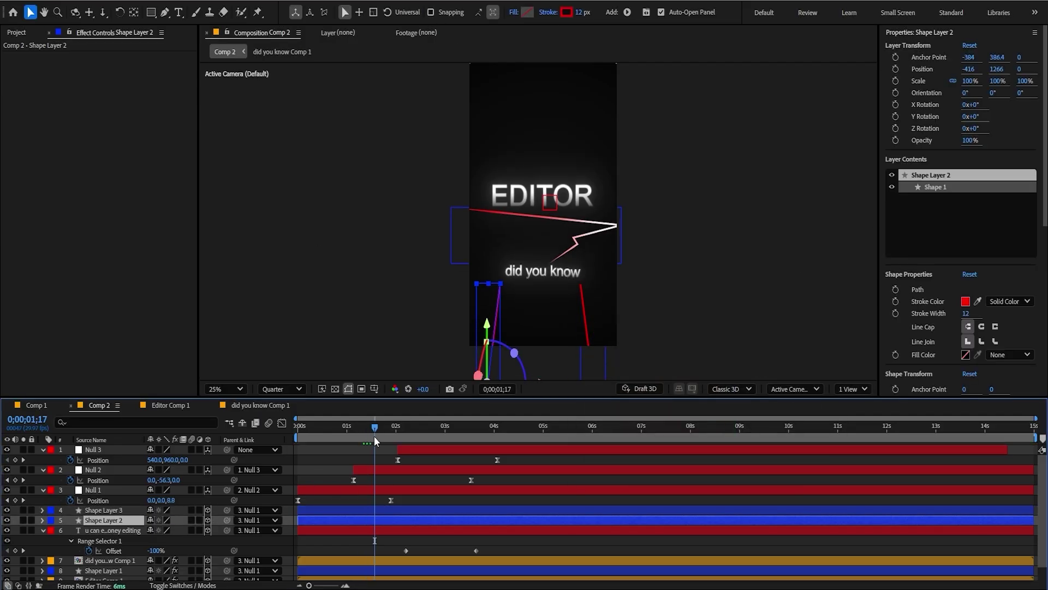
click(43, 520)
click(215, 530)
click(240, 466)
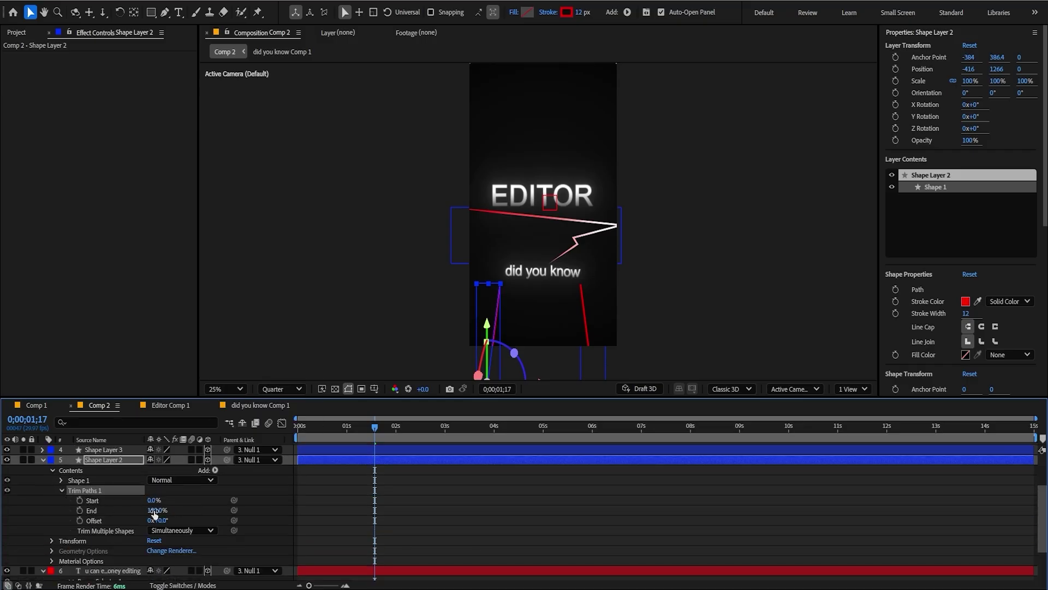
drag(155, 513, 121, 505)
click(80, 500)
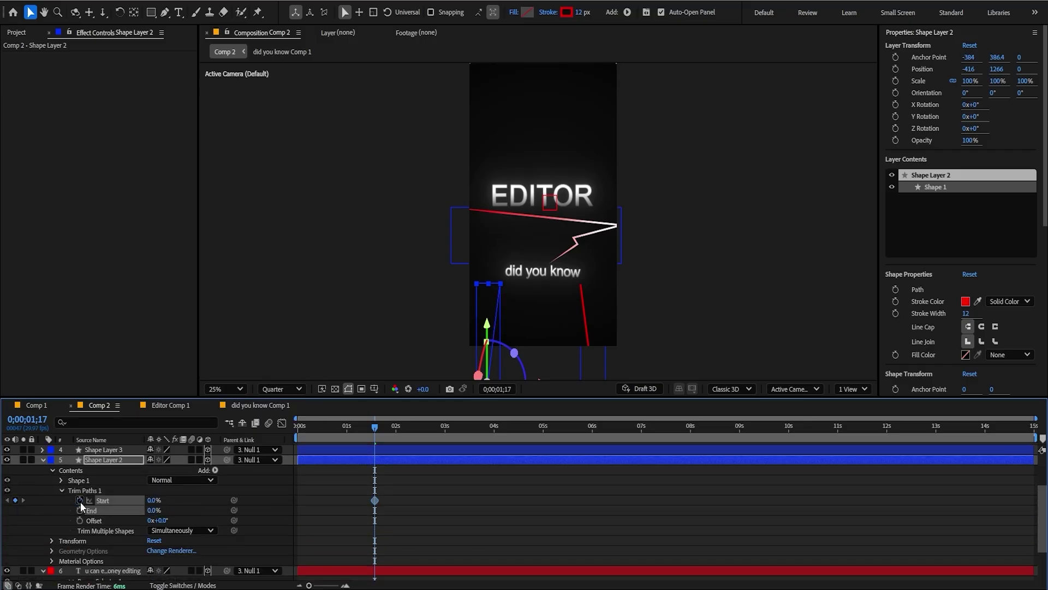
key(u)
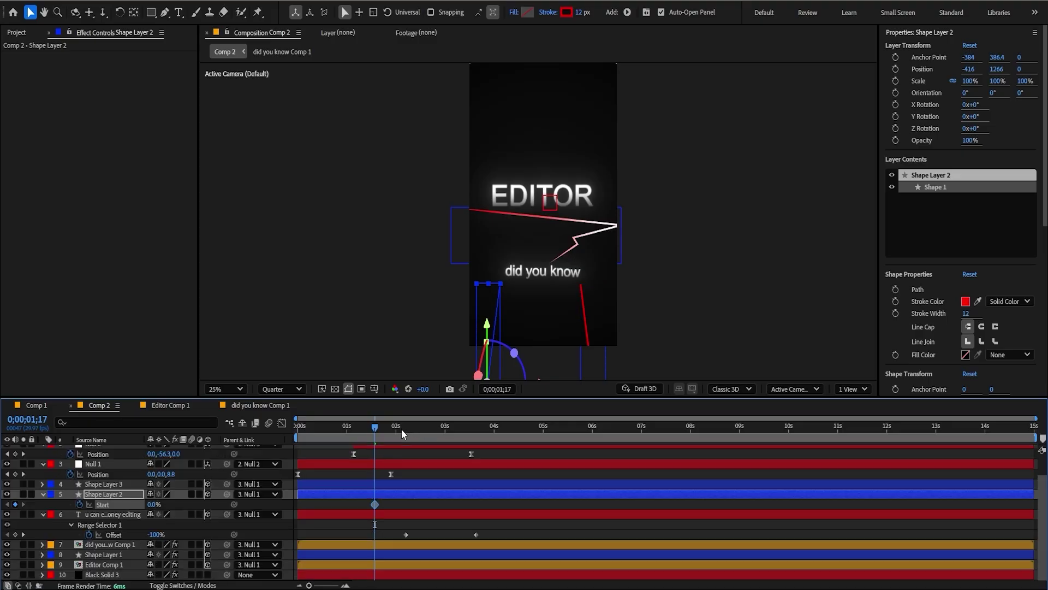
Keyframe Shape Layer 2's trim Start to 100% at 0;00;02;22, ease the animation, and apply the same trim to Shape Layer 3
drag(402, 429, 432, 429)
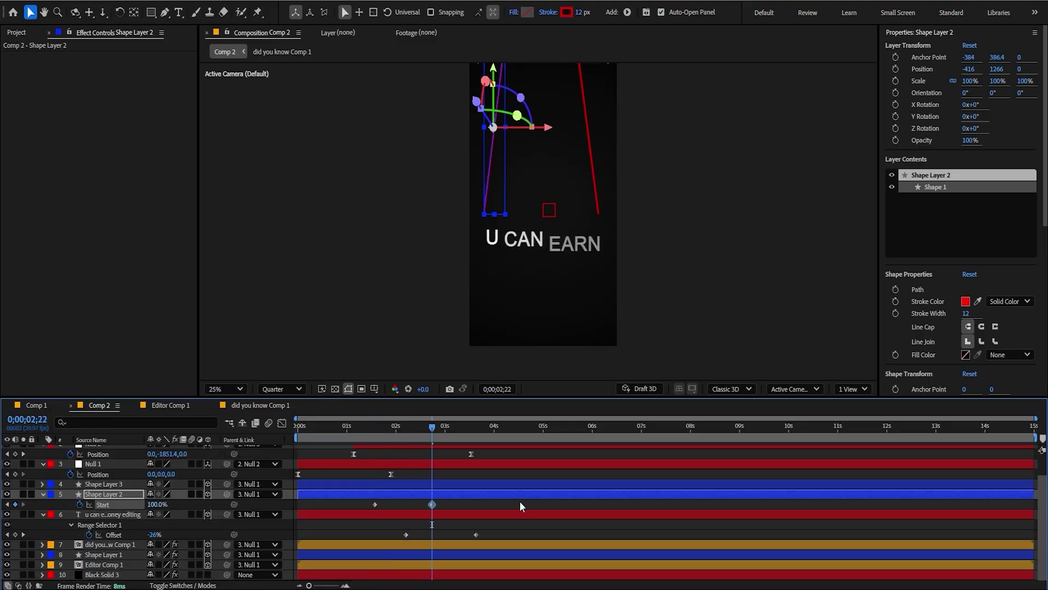
key(space)
click(385, 484)
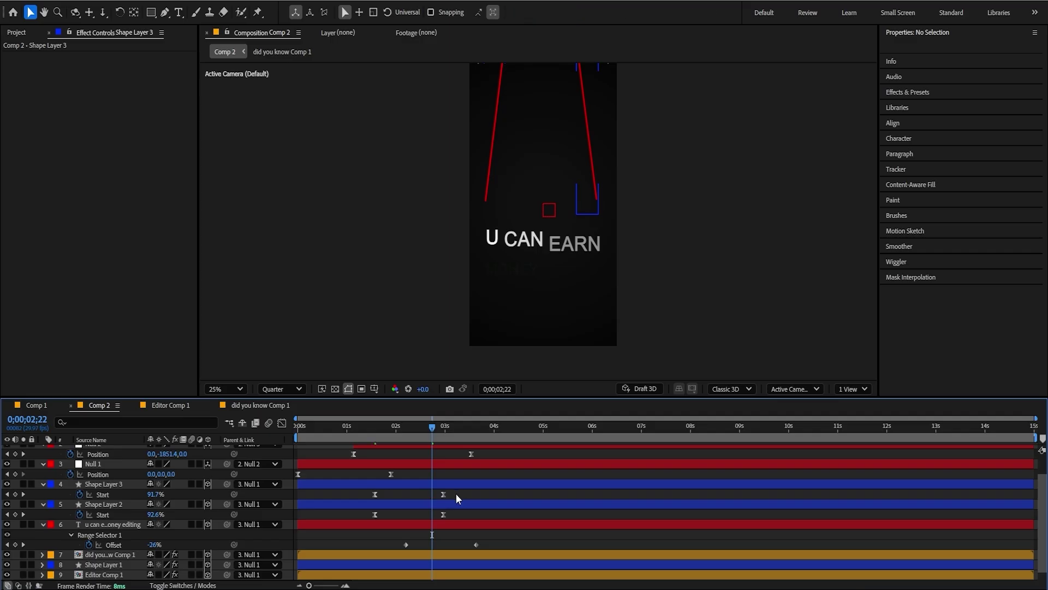
Shift both lines' trim keyframes earlier to start at about 0;00;01;05, offsetting Shape Layer 3's a few frames after Shape Layer 2's
drag(460, 495, 372, 526)
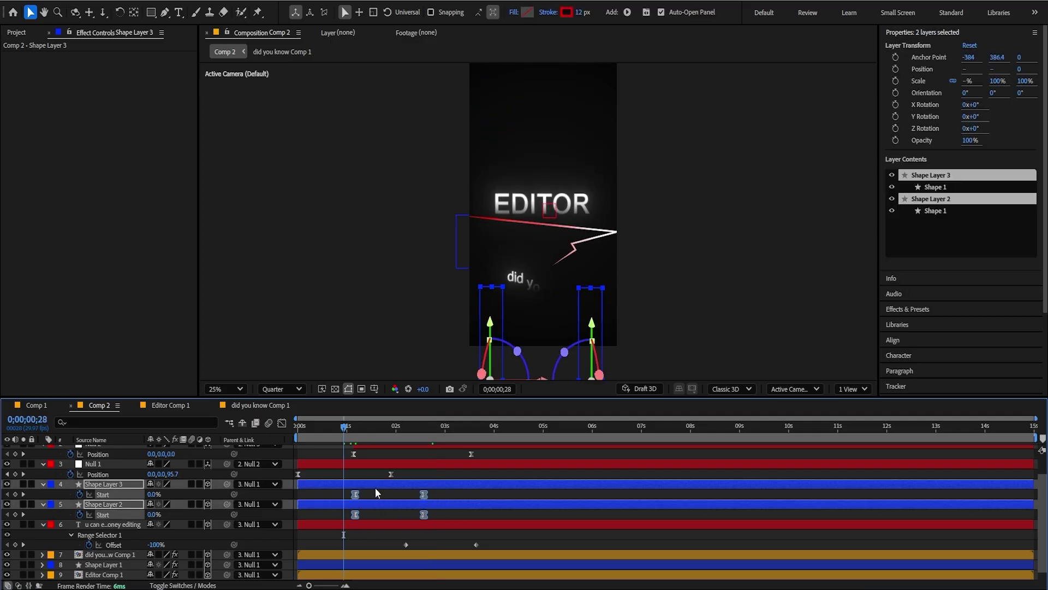
click(373, 493)
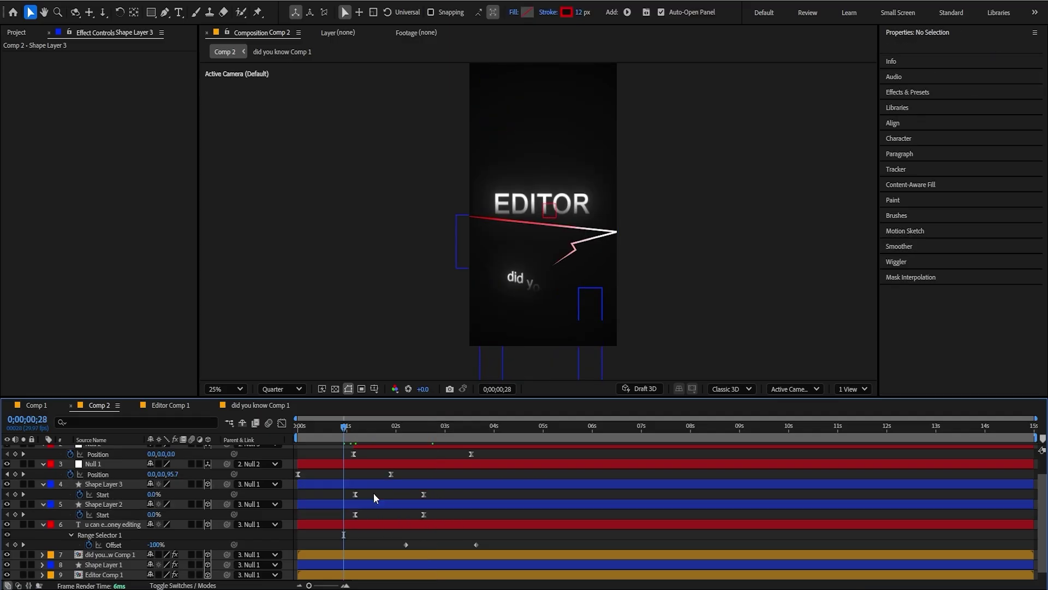
key(ctrl+space)
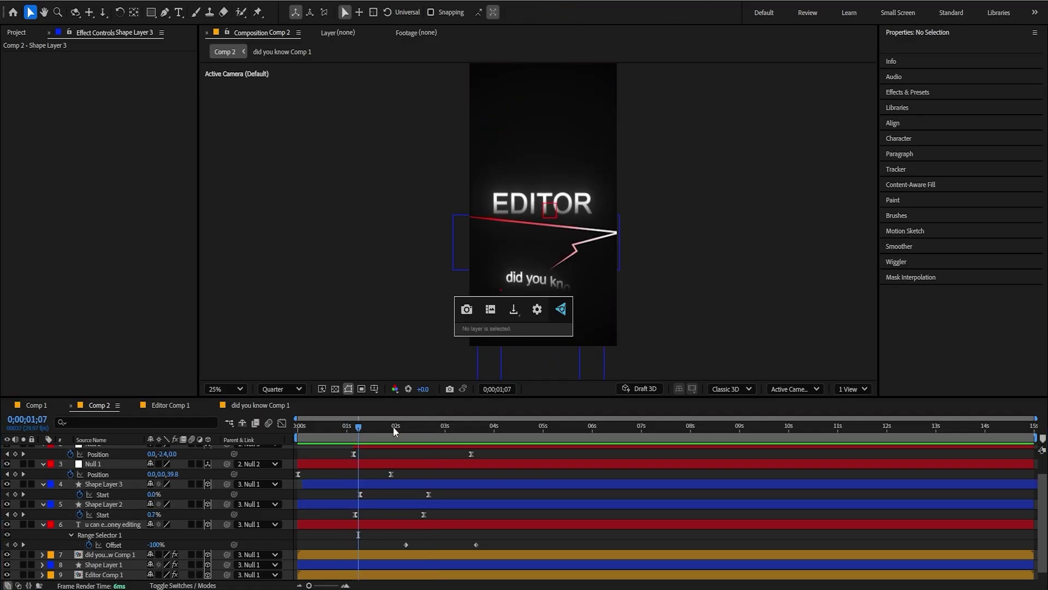
click(408, 500)
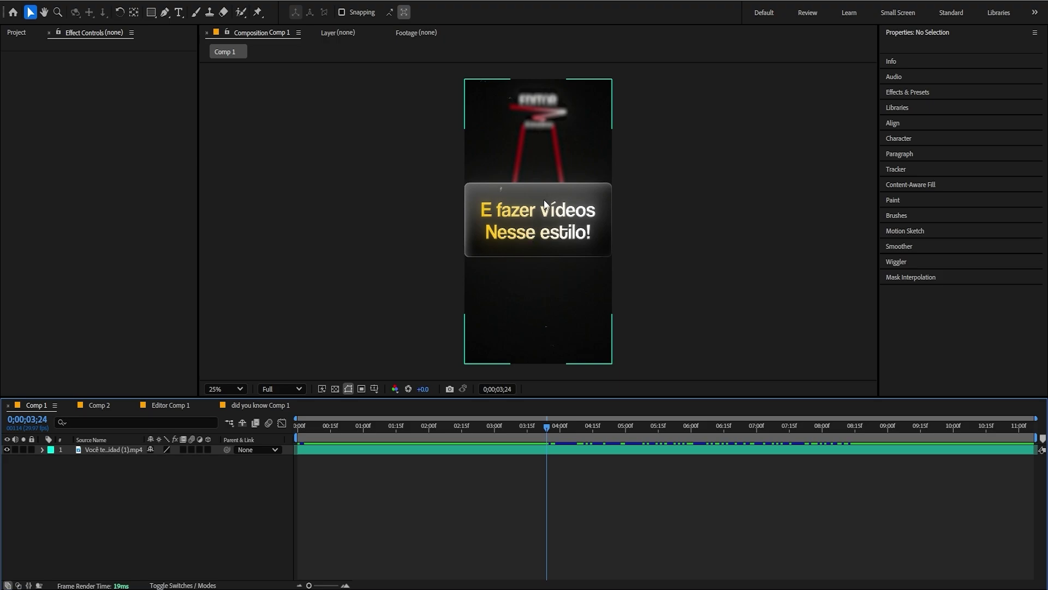
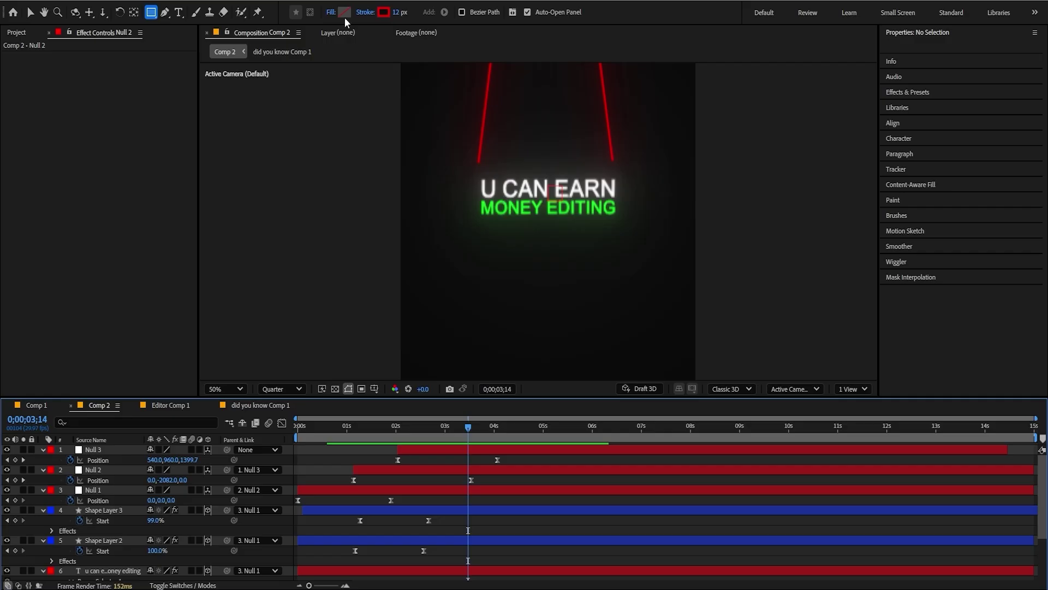
Draw a white-filled rectangle about 834 × 516 px with 0 px stroke over the "U can earn money editing" text
click(344, 14)
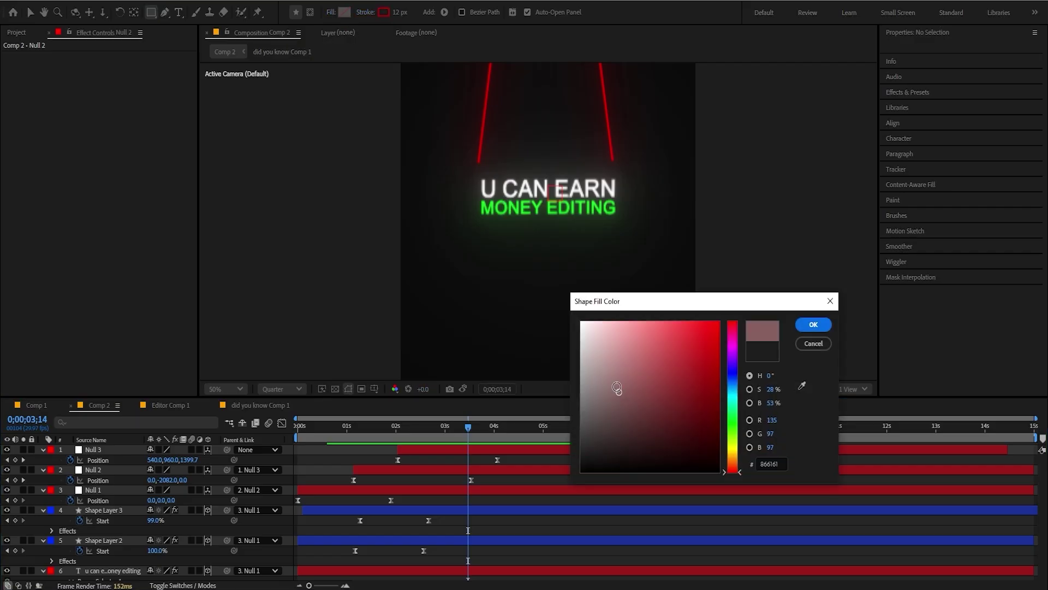
drag(616, 386, 538, 258)
click(808, 326)
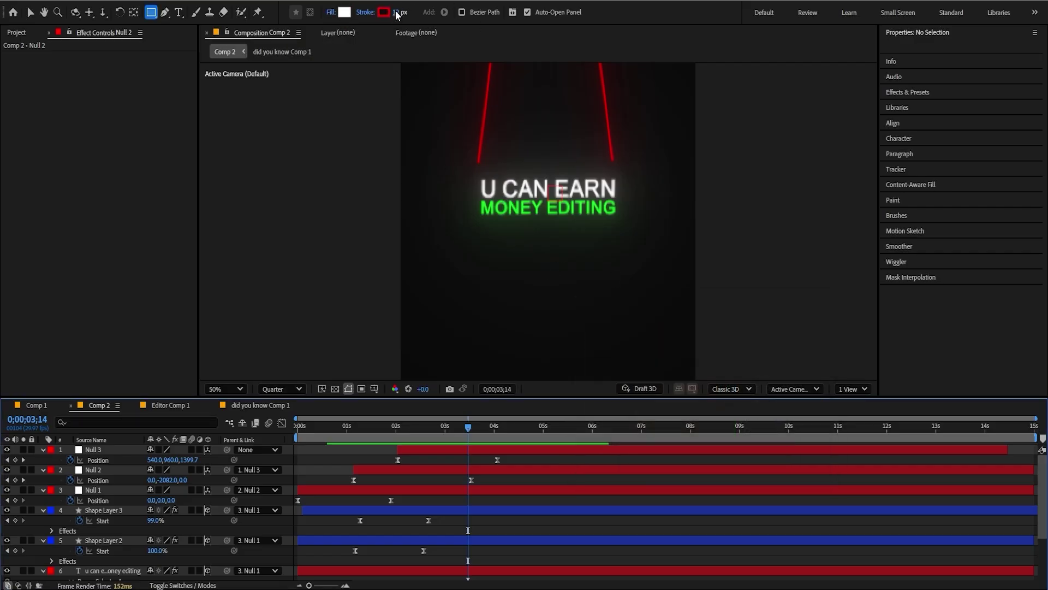
drag(396, 12, 167, 22)
mouse_move(440, 121)
mouse_down()
mouse_move(585, 230)
mouse_move(655, 248)
mouse_move(667, 272)
mouse_up()
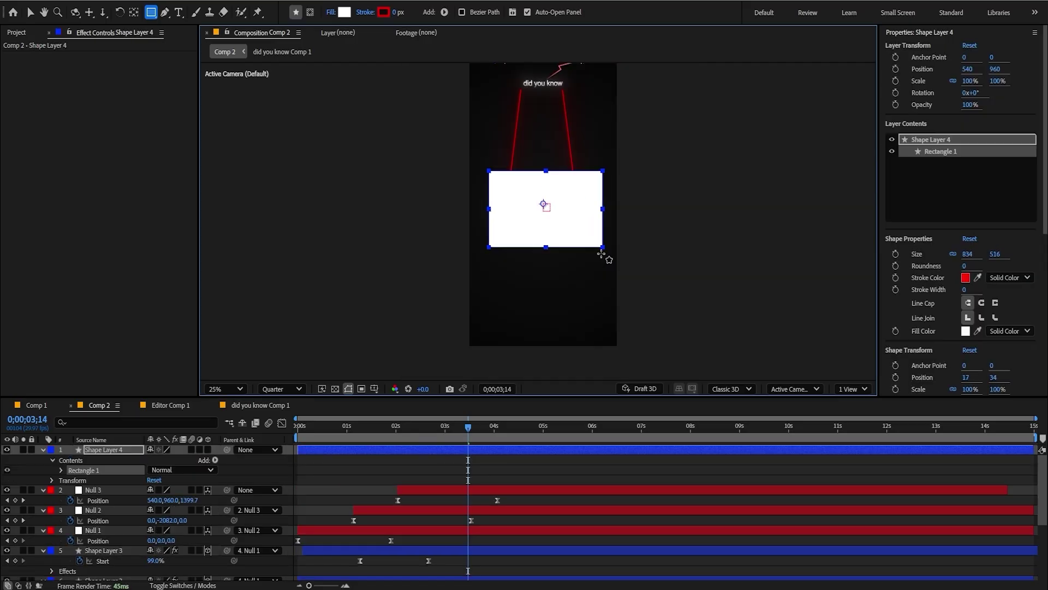
Reduce the white rectangle's height to about 76%, then center its anchor point and place the layer at the composition center
key(v)
drag(550, 271, 542, 244)
key(ctrl+alt+Home)
key(ctrl+Home)
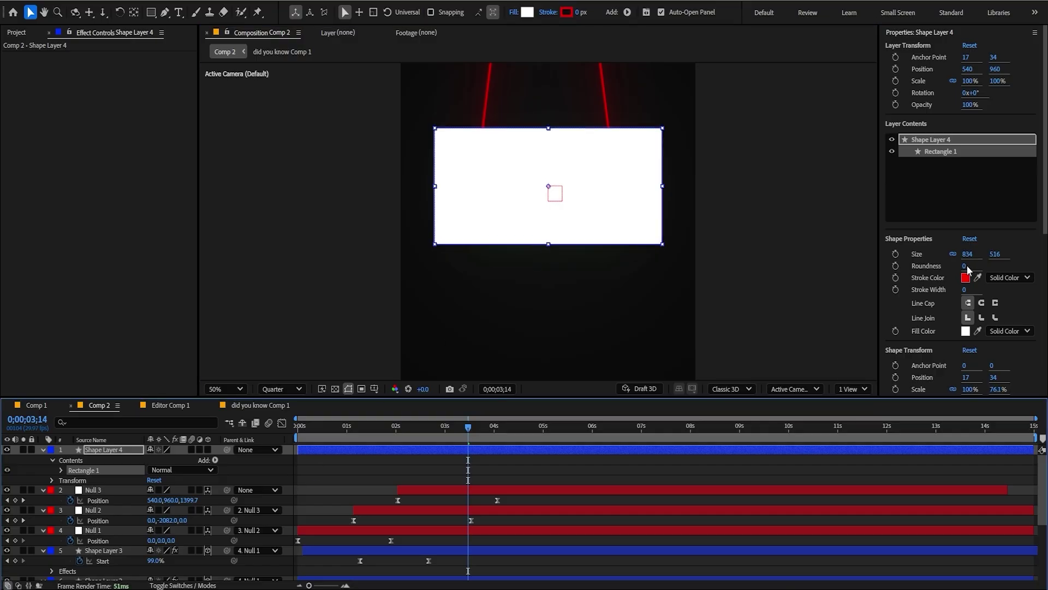
Round the rectangle's corners to 51 and change its fill color to 202020
drag(968, 270, 996, 266)
click(528, 12)
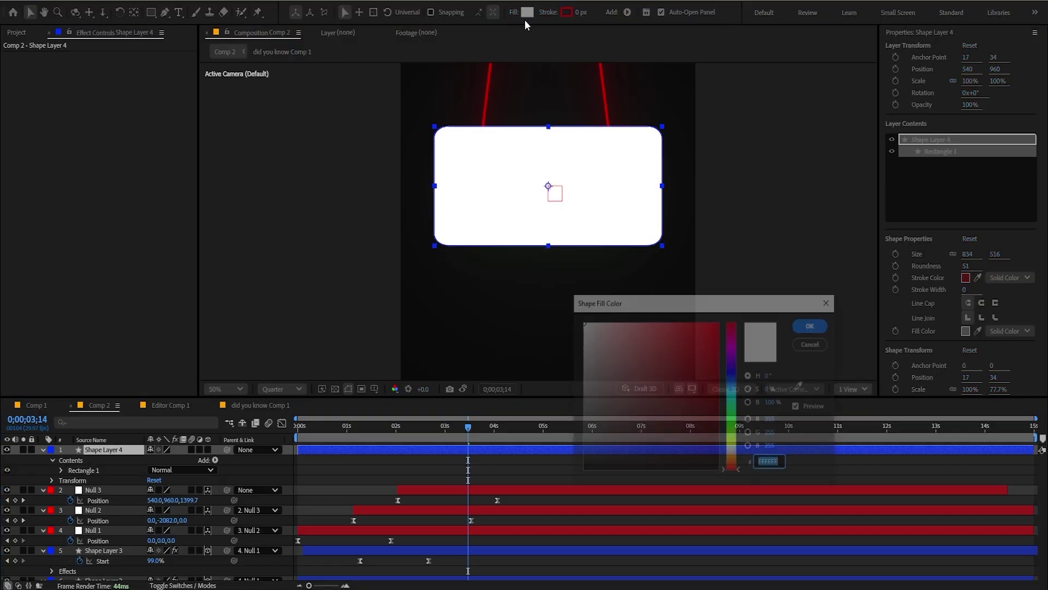
text(202020)
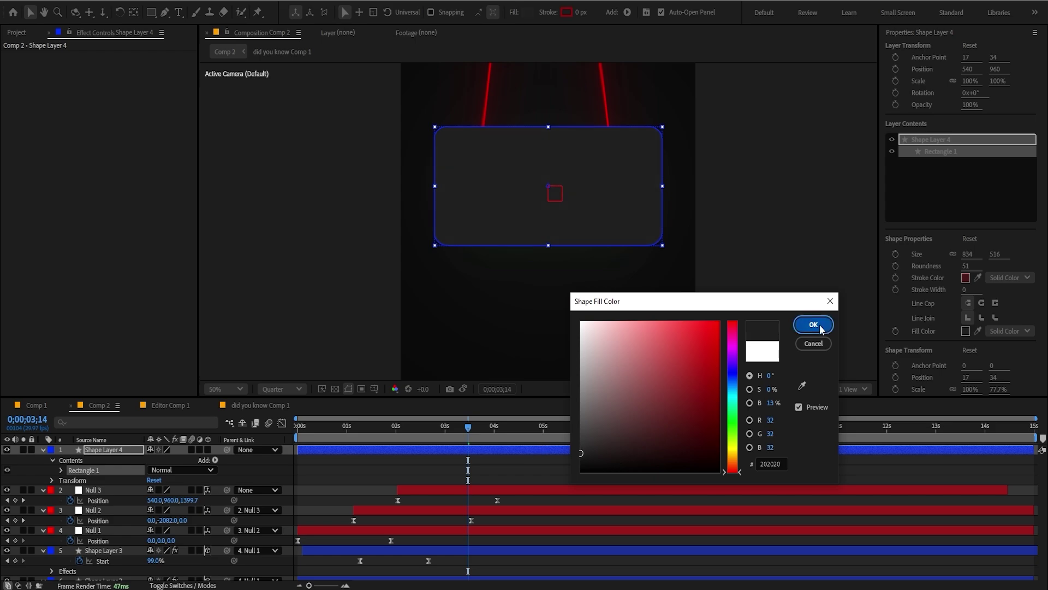
click(813, 325)
Add an Inner Shadow to Shape Layer 4 with opacity 54%, angle 272°, distance 62 and size 86
right_click(510, 447)
mouse_move(562, 252)
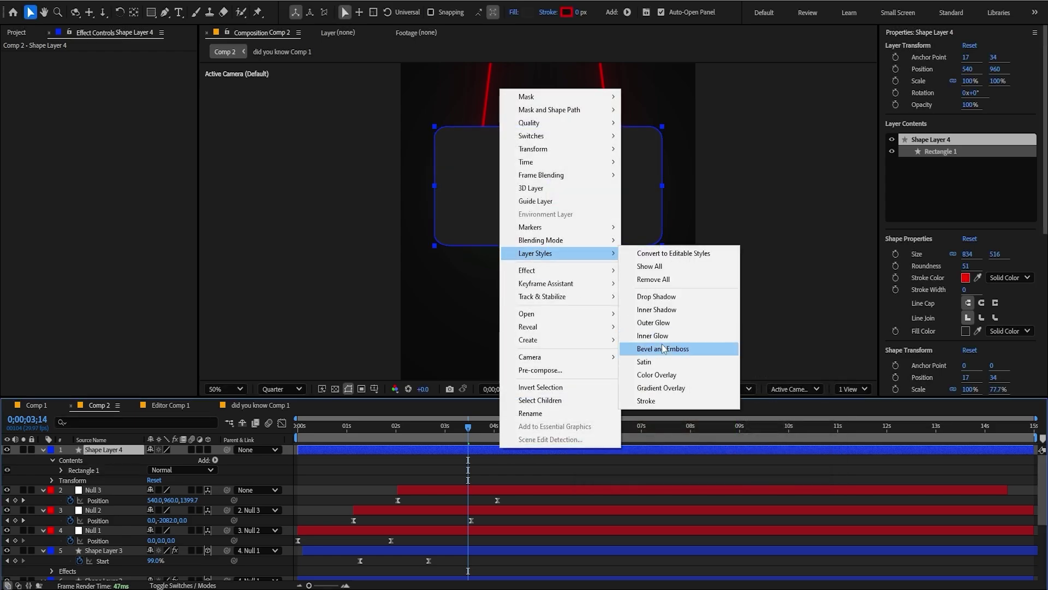
click(661, 309)
key(period)
click(63, 509)
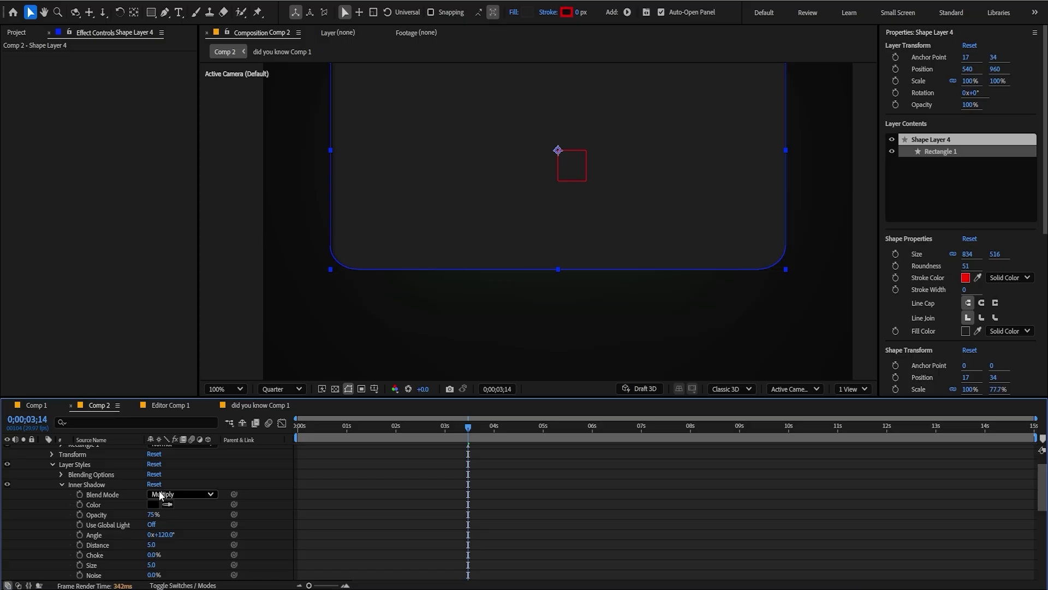
drag(154, 514, 187, 559)
drag(130, 521, 256, 539)
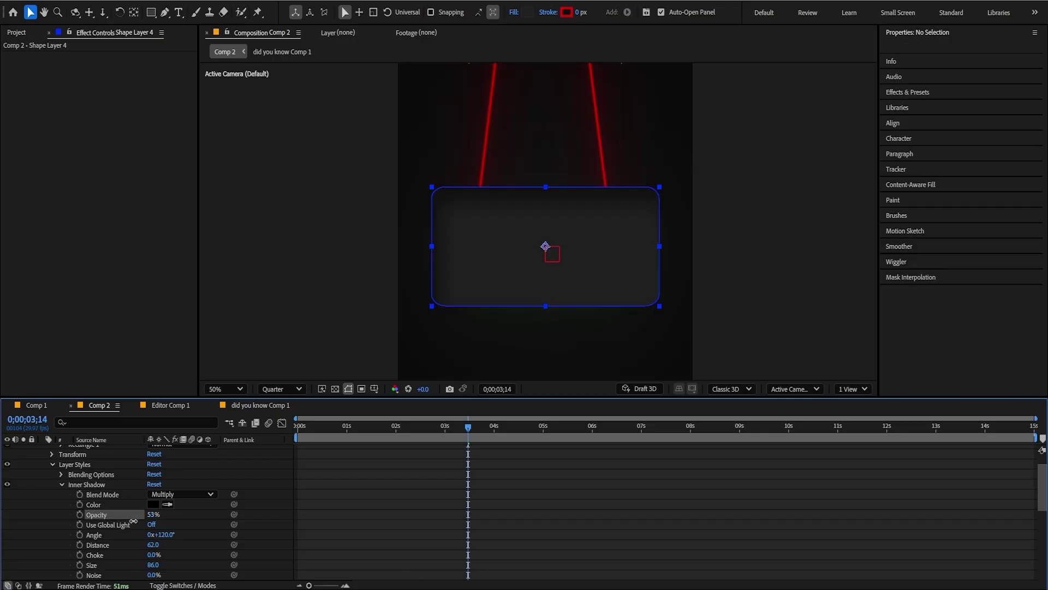
click(421, 519)
click(384, 539)
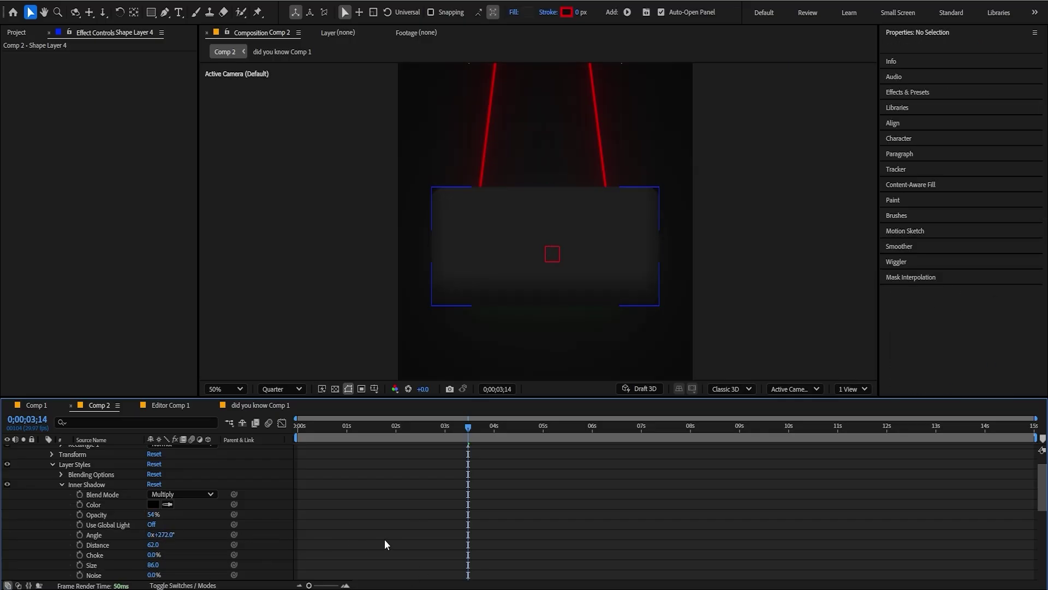
Give the rounded rectangle a near-white stroke 3 px wide
double_click(545, 247)
drag(577, 12, 588, 12)
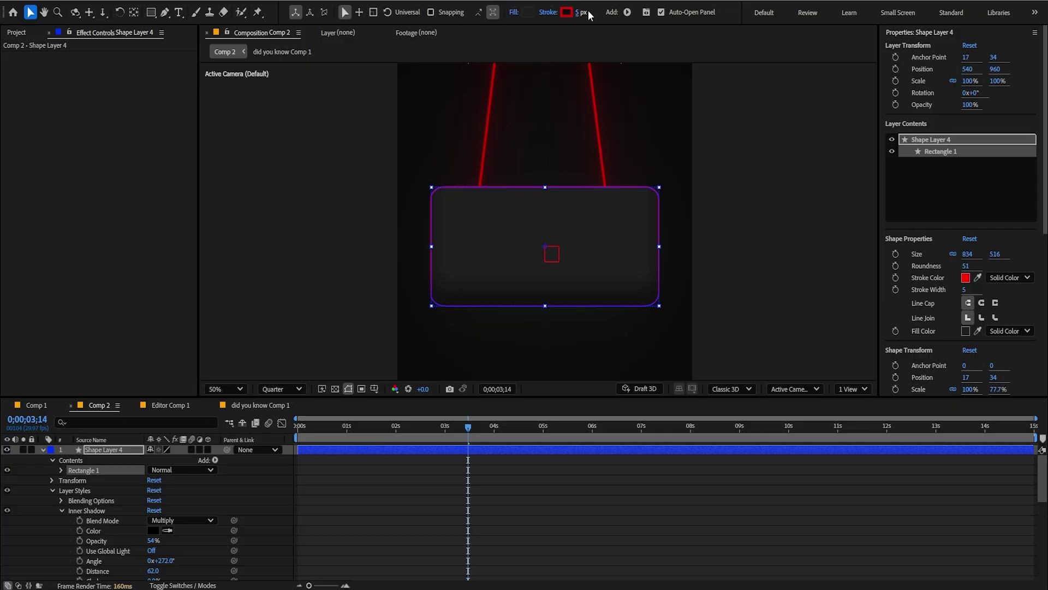
click(566, 12)
mouse_move(606, 339)
mouse_down()
mouse_move(549, 302)
mouse_move(573, 335)
mouse_up()
key(Return)
click(493, 555)
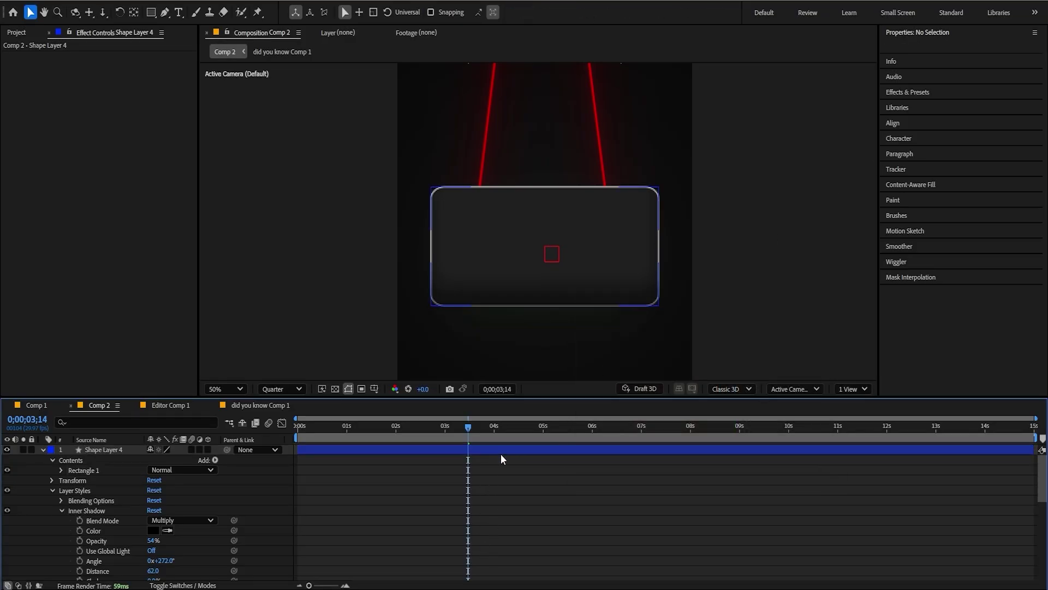
click(501, 451)
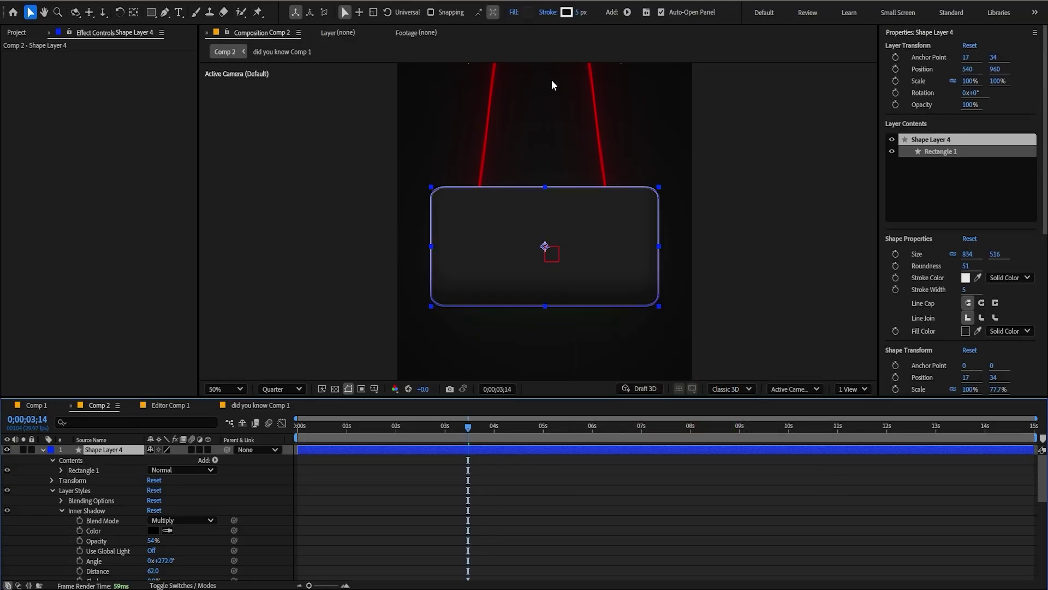
click(582, 12)
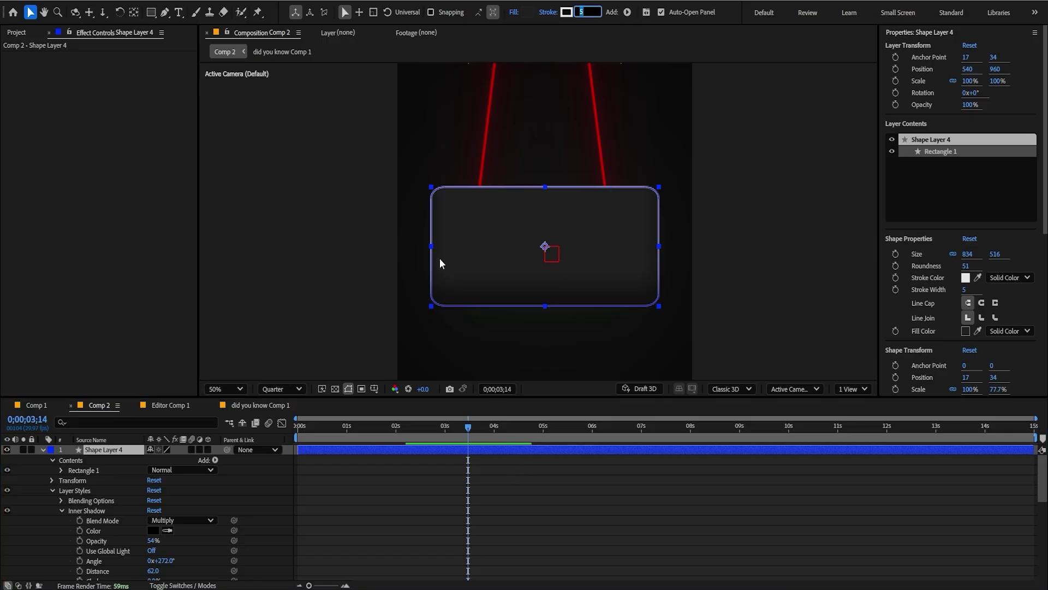
click(507, 518)
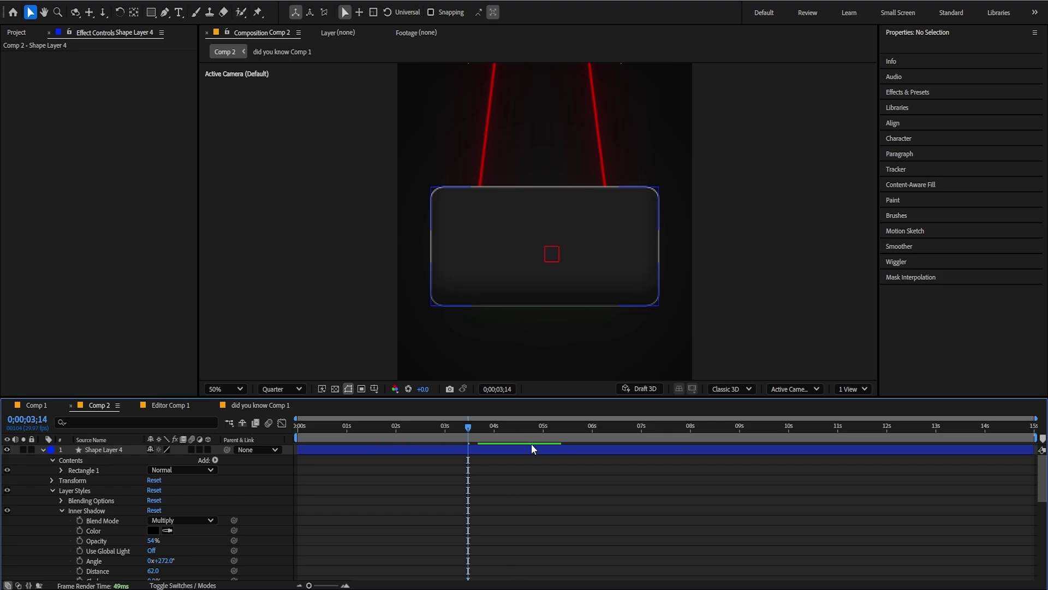
Add Bevel and Emboss to Shape Layer 4 with depth 15% and size 41, and collapse the layer's properties
right_click(99, 449)
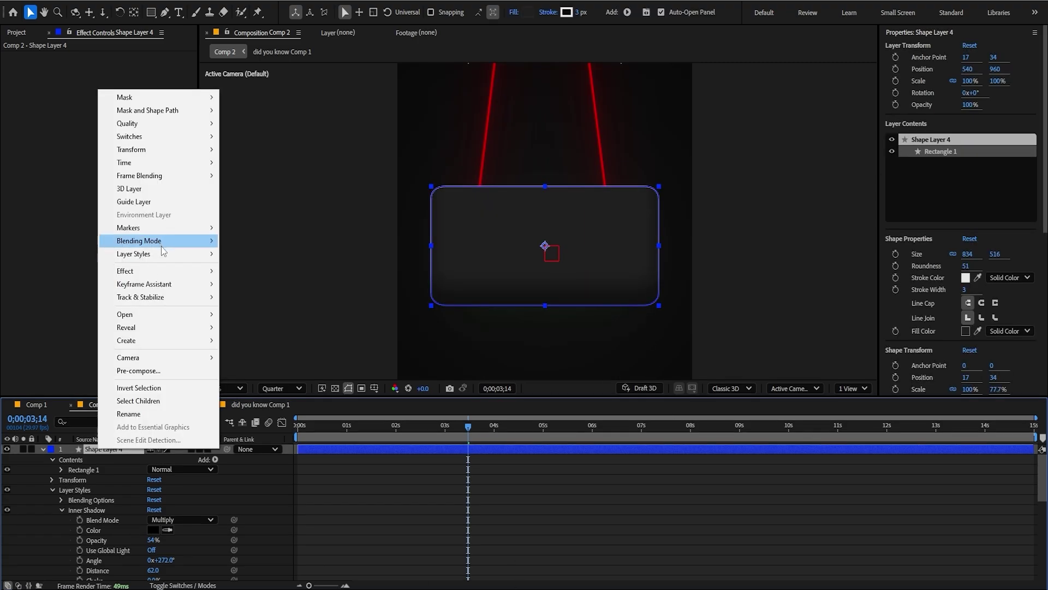
mouse_move(169, 256)
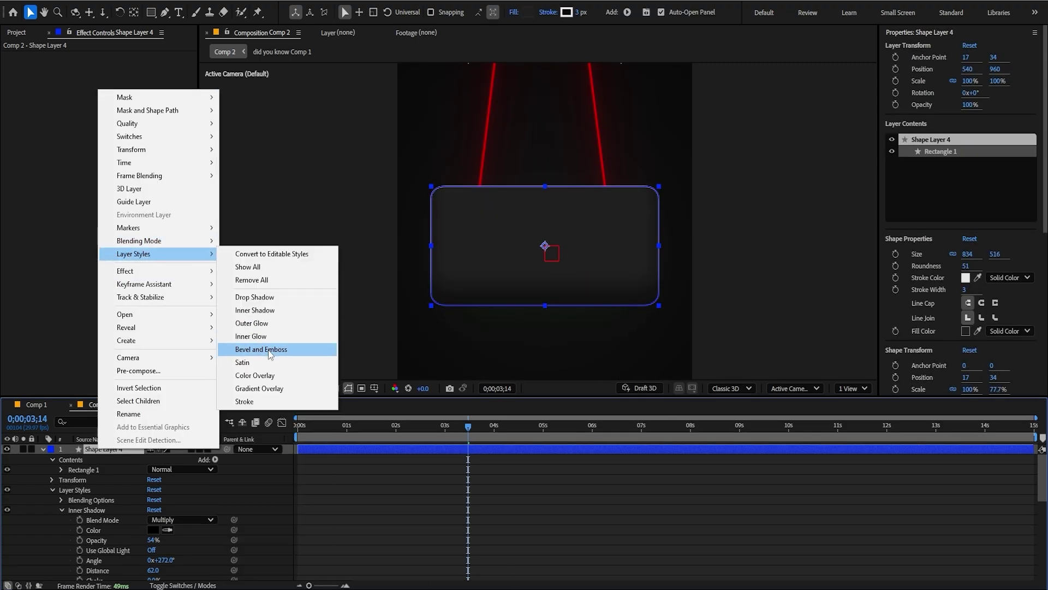
click(270, 352)
scroll(87, 532, down, 3)
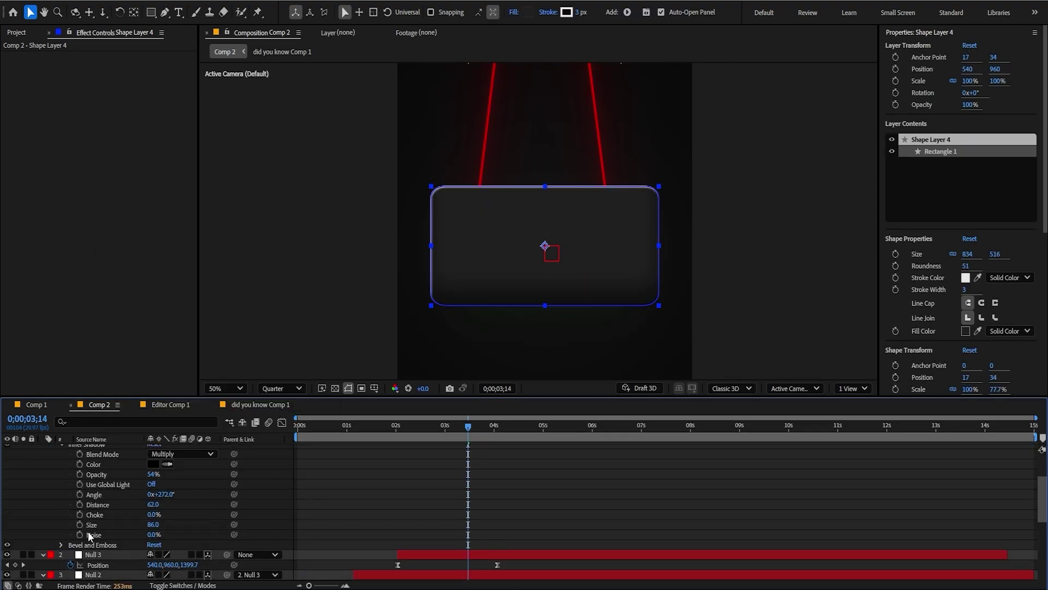
click(61, 544)
drag(153, 499, 110, 482)
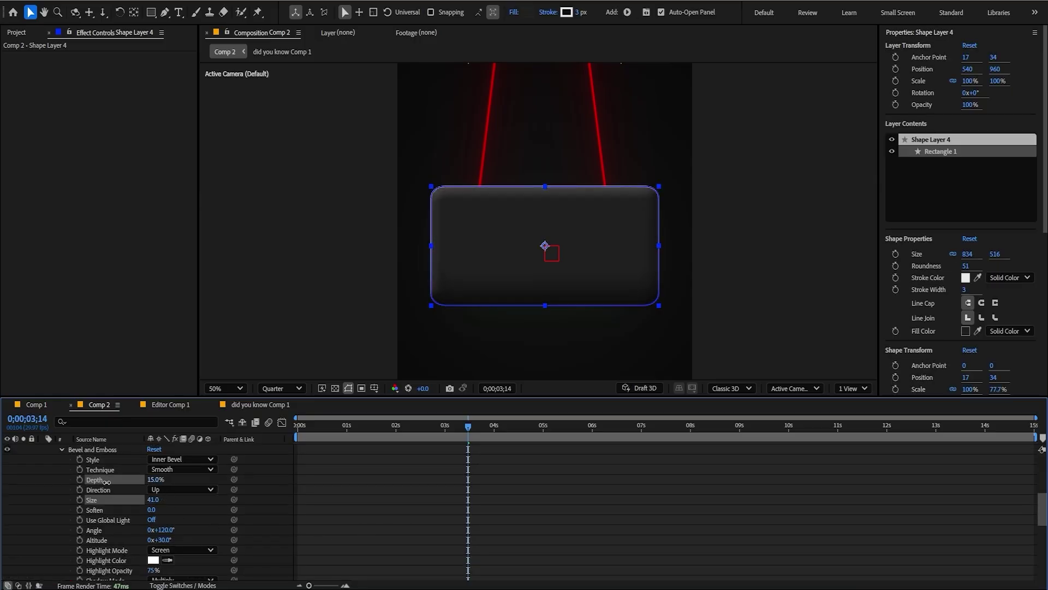
click(526, 523)
scroll(526, 523, up, 5)
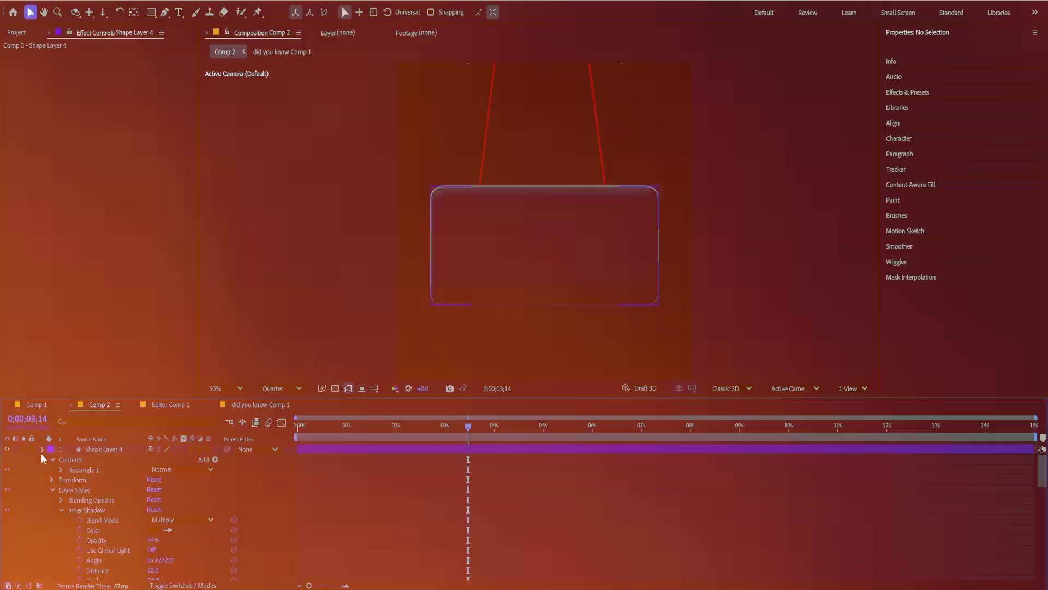
click(42, 449)
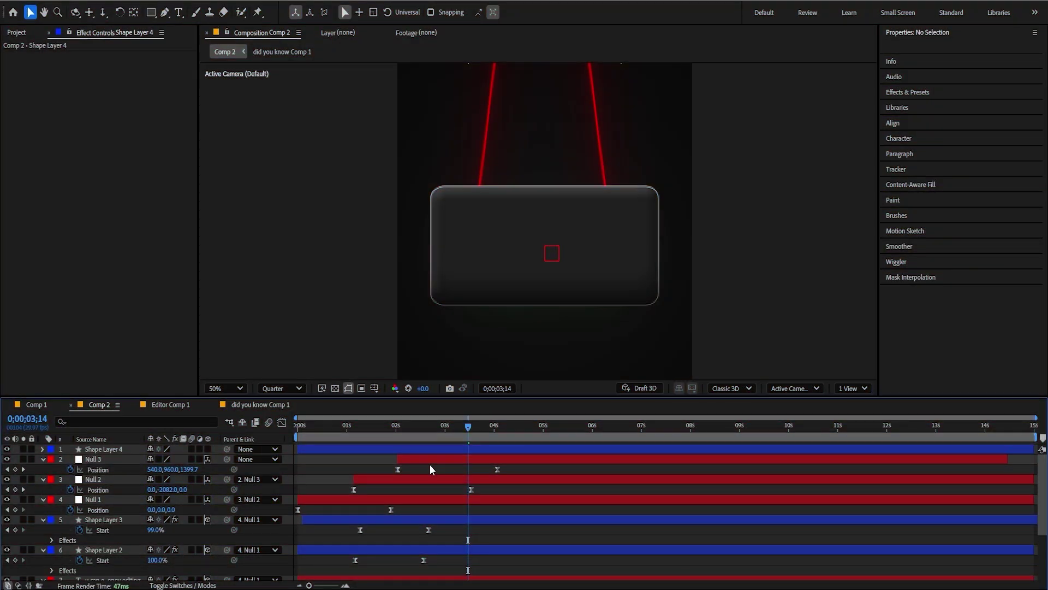
Add the two-line text "it´s really easy to earn", center it on the panel and scale it to 39%
key(ctrl+t)
click(478, 244)
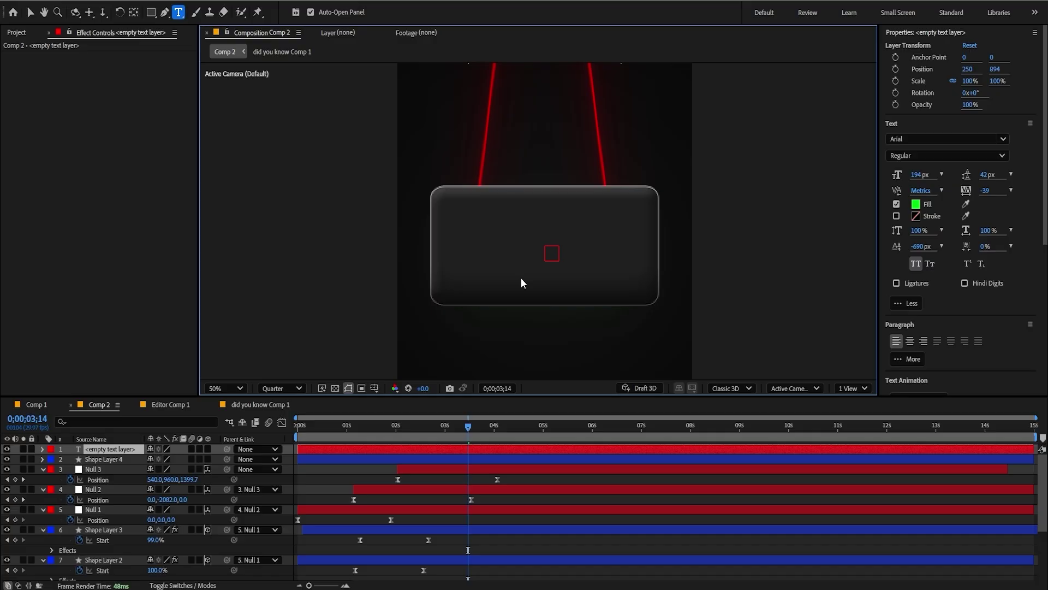
text(it´s really easy to earn)
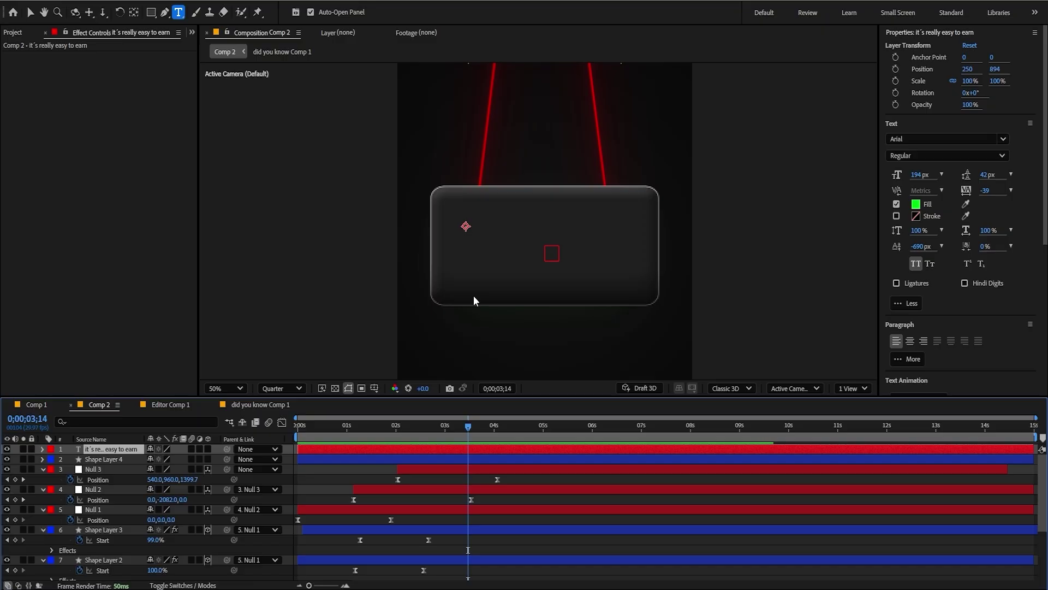
key(ctrl+alt+Home)
key(ctrl+Home)
key(s)
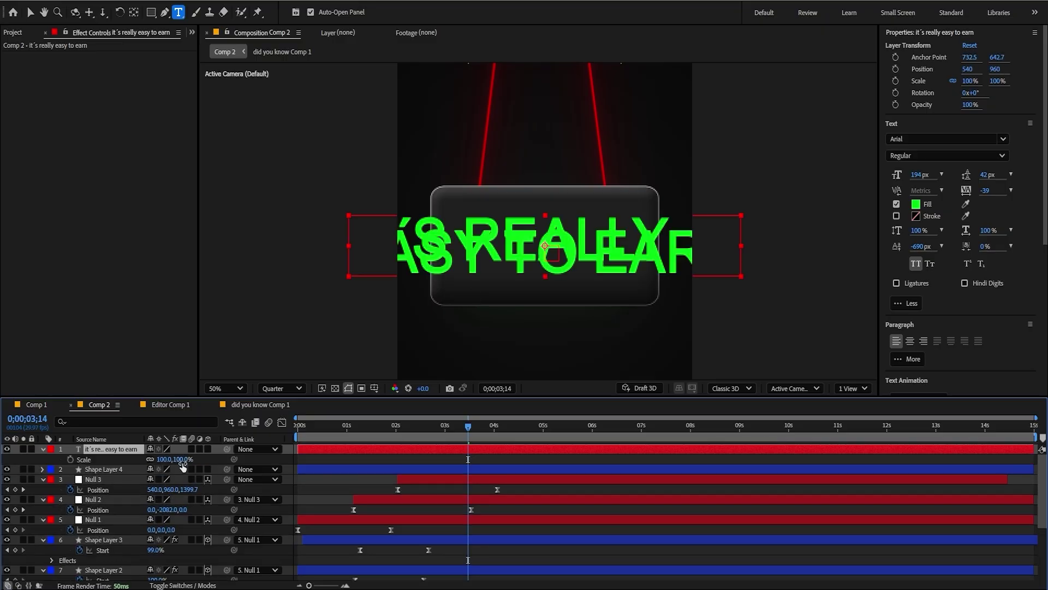
drag(183, 465, 150, 465)
key(slash)
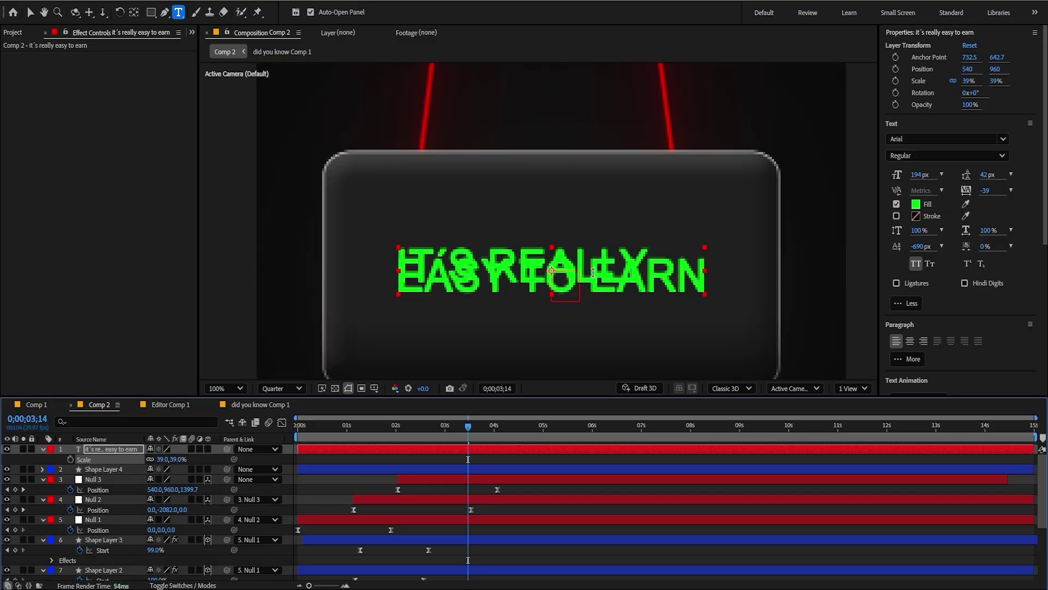
Turn off All Caps, set the baseline shift of "easy to earn" to -795 px and the font size of "it´s really" to 272 px
click(916, 264)
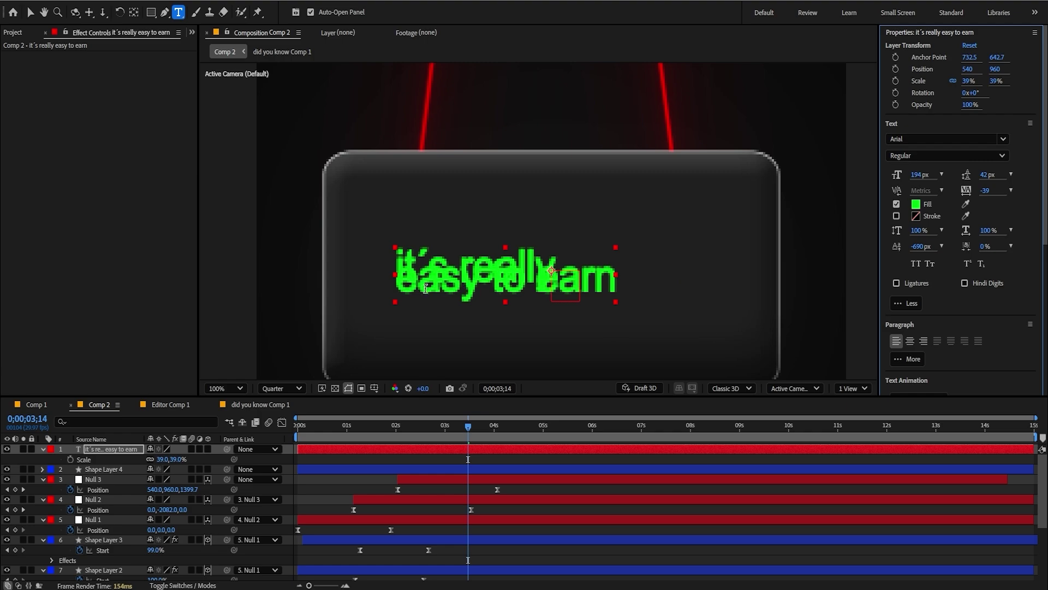
drag(401, 295, 613, 294)
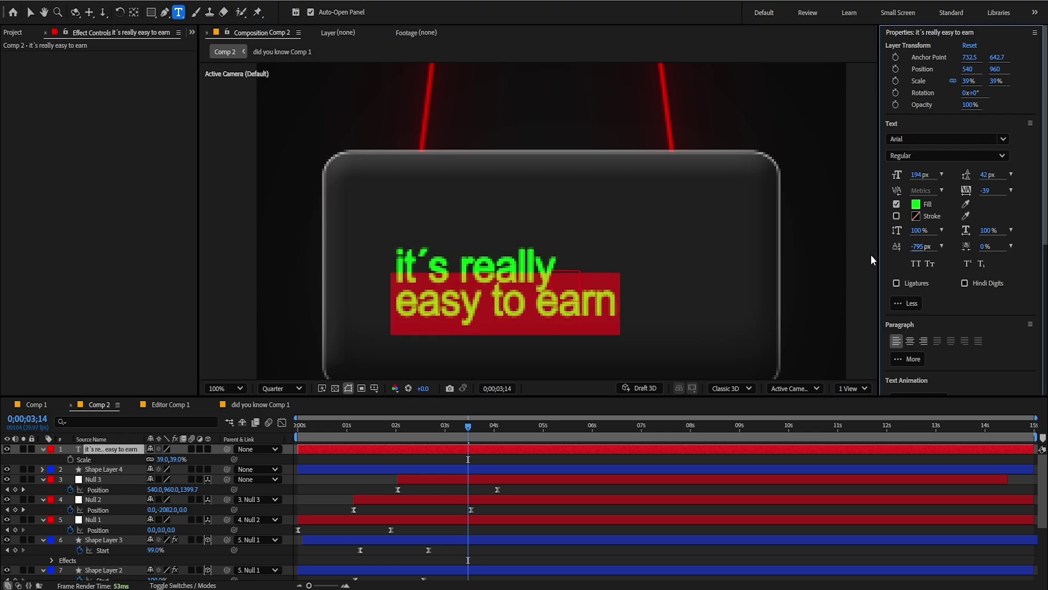
drag(402, 261, 556, 264)
drag(923, 175, 972, 186)
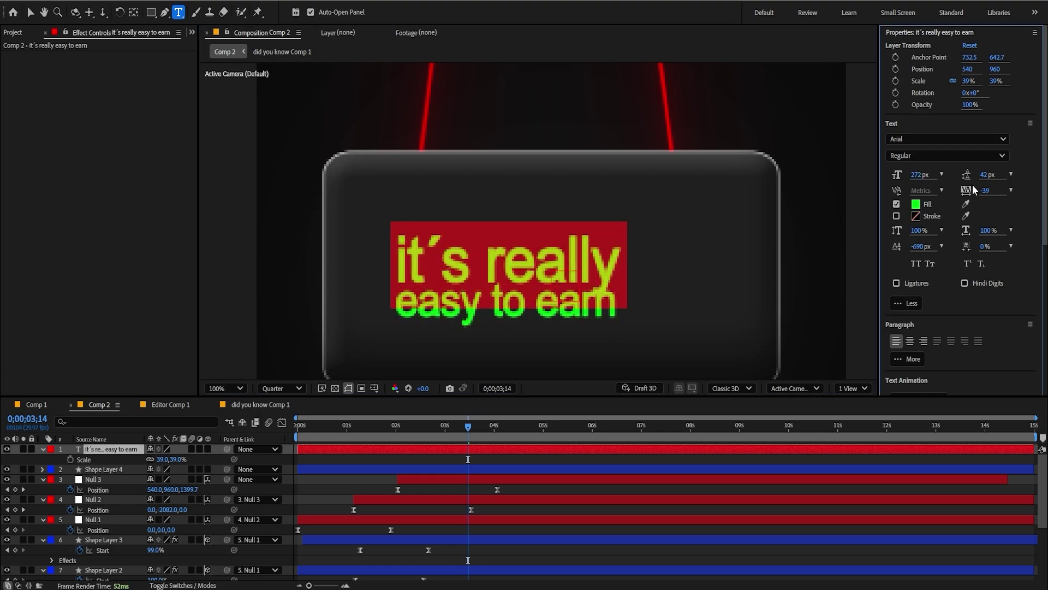
Recenter the text's anchor point and position in the composition, and scale the text to 51%
scroll(706, 250, down, 1)
click(84, 460)
key(ctrl+alt+Home)
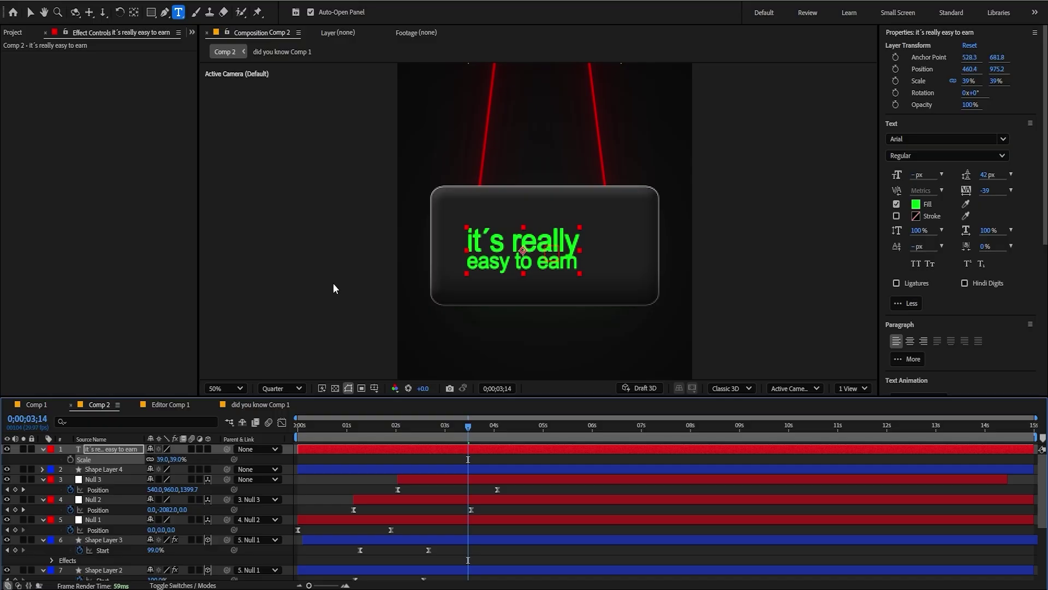
key(ctrl+Home)
drag(180, 458, 181, 459)
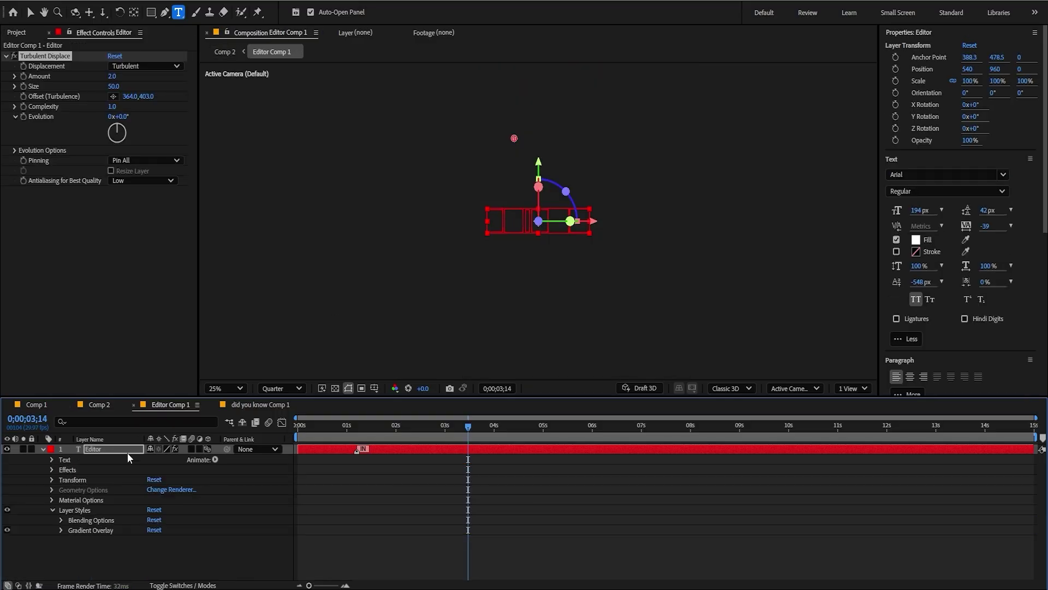
Copy the Gradient Overlay style from the Editor text to the "it´s really easy to earn" layer and expand its settings
click(91, 530)
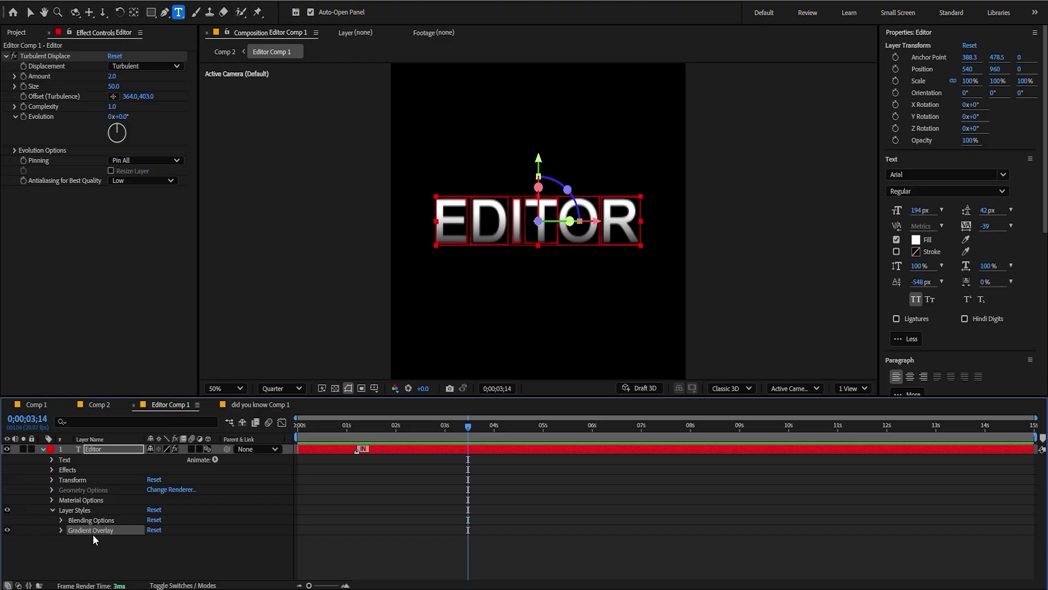
click(98, 405)
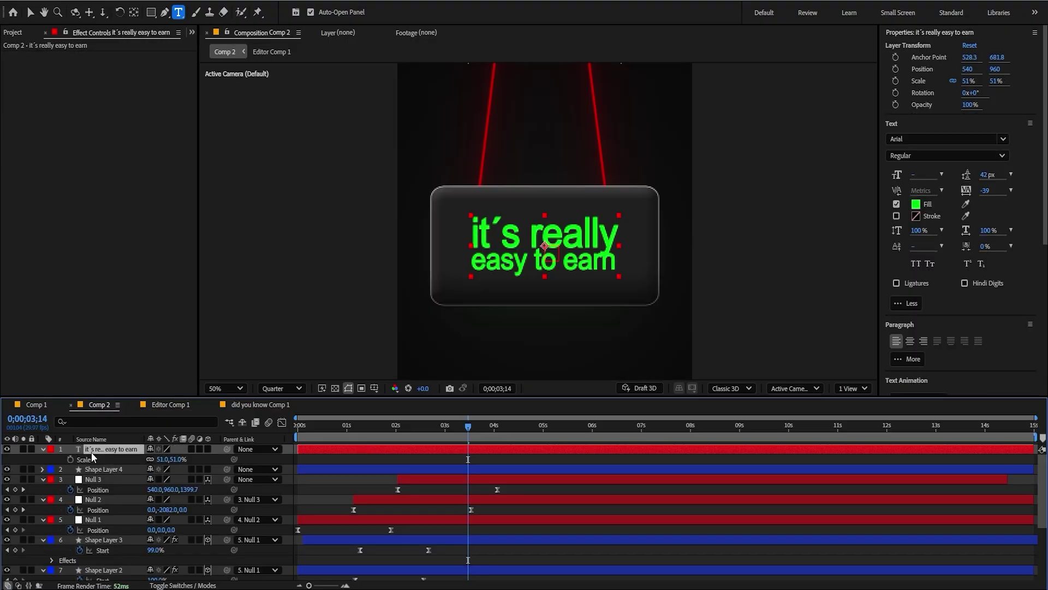
key(ctrl+v)
click(60, 480)
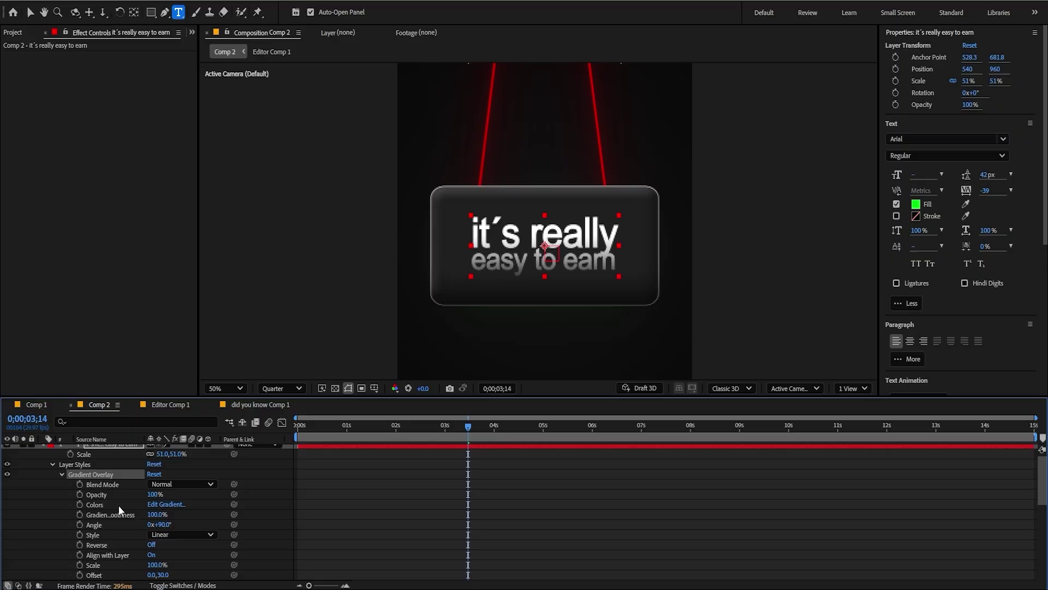
Change the white stop of the text's Gradient Overlay to golden yellow and adjust the gradient so the lower line is brighter
click(173, 505)
click(305, 431)
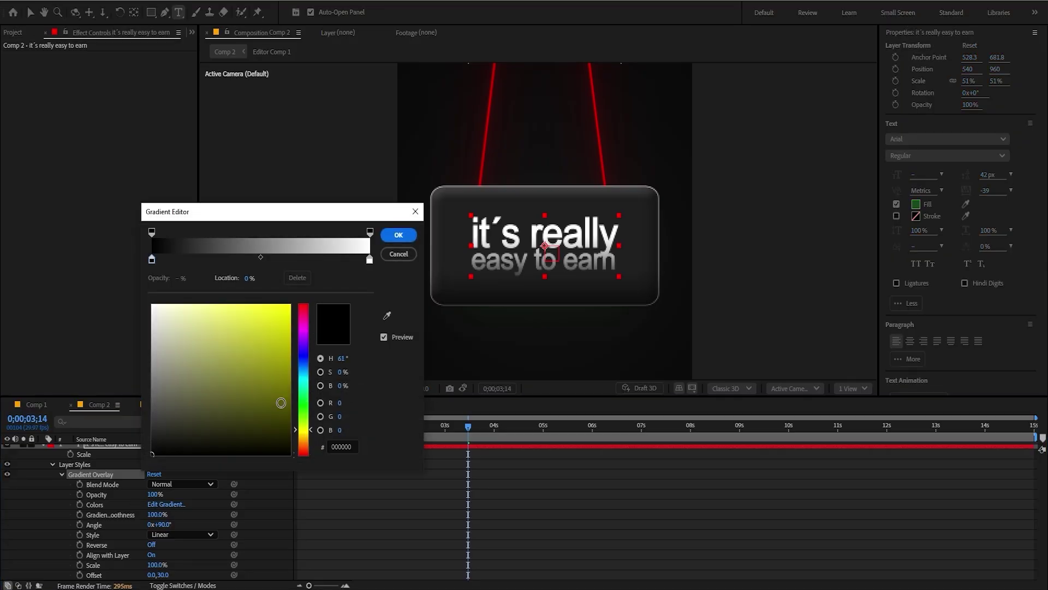
click(370, 259)
drag(304, 453, 304, 434)
click(290, 305)
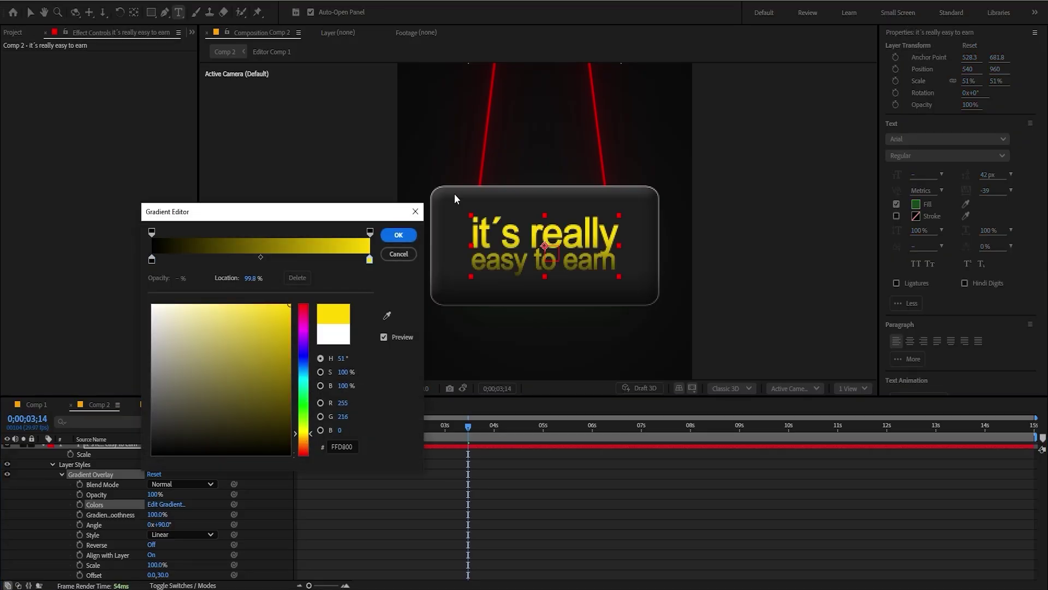
key(Return)
scroll(468, 477, up, 1)
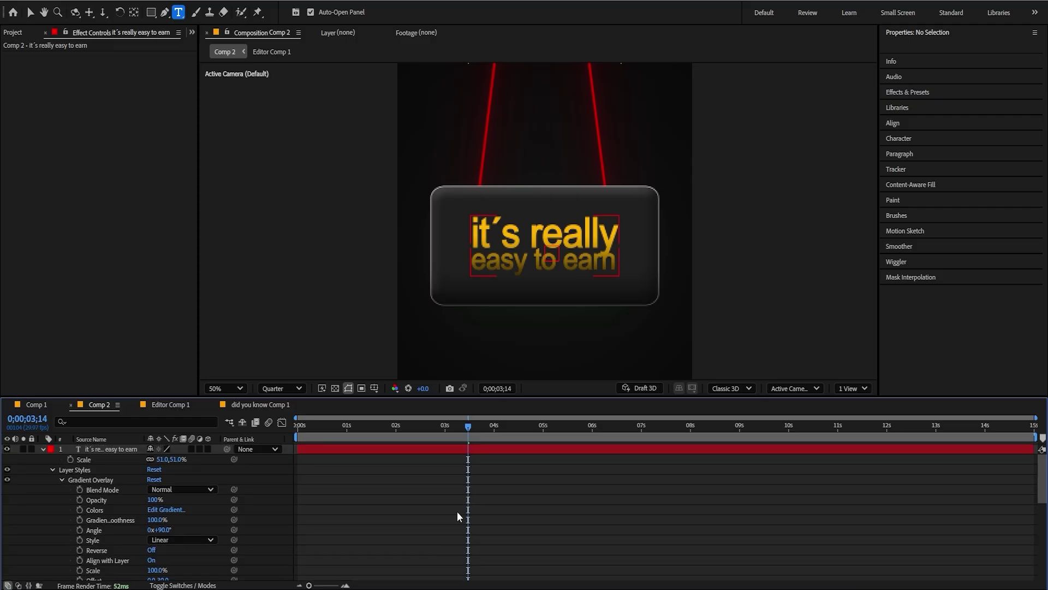
scroll(170, 558, down, 3)
drag(163, 490, 171, 489)
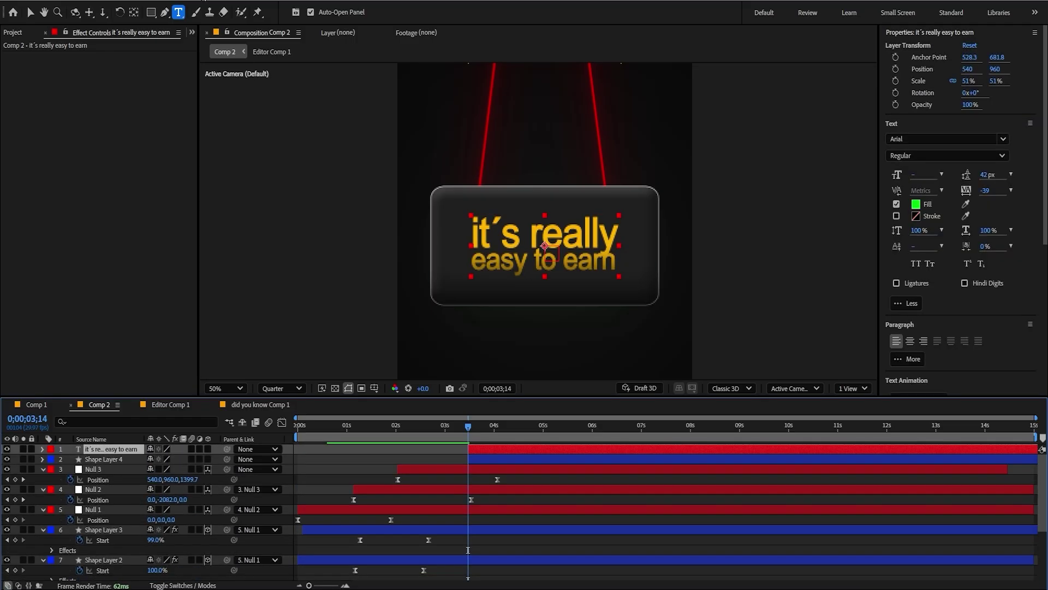
Apply the Animation Kit - Shadow Producer preset to the text with IN set to 1700 and OUT left at 1
click(204, 0)
mouse_move(256, 43)
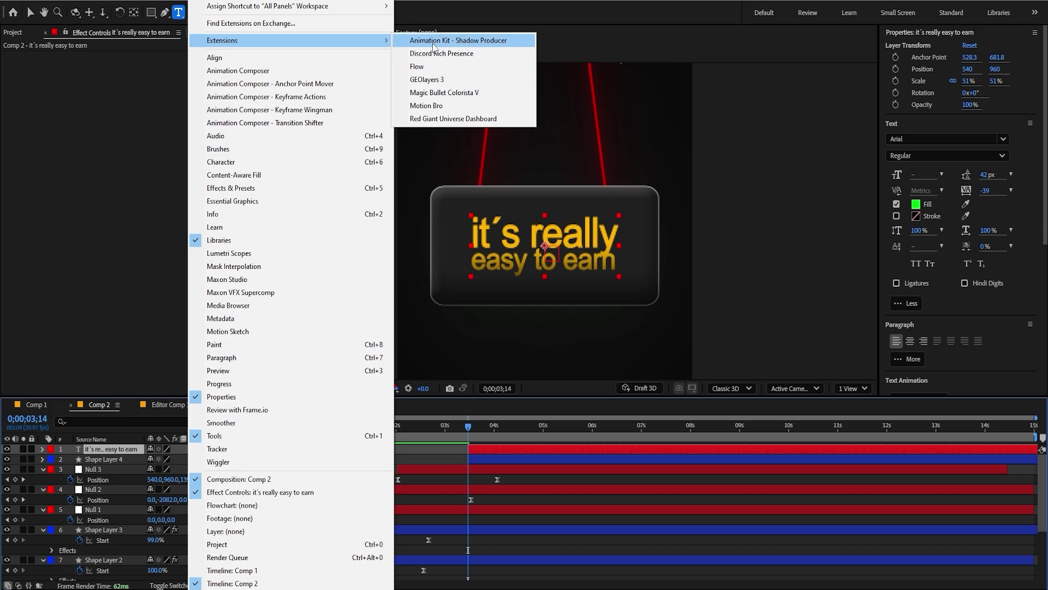
click(435, 41)
click(351, 195)
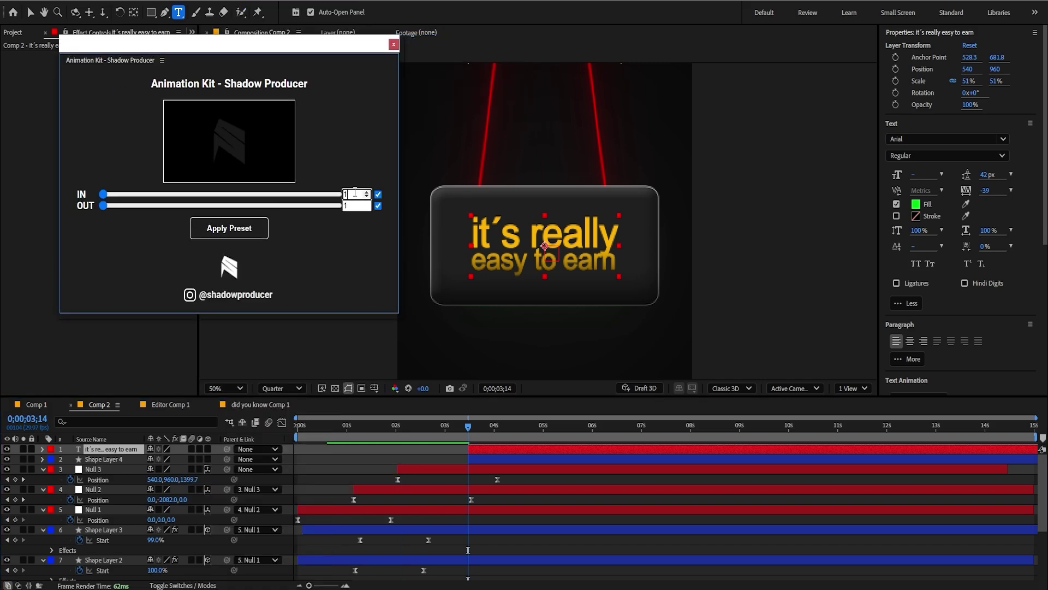
text(700)
click(230, 228)
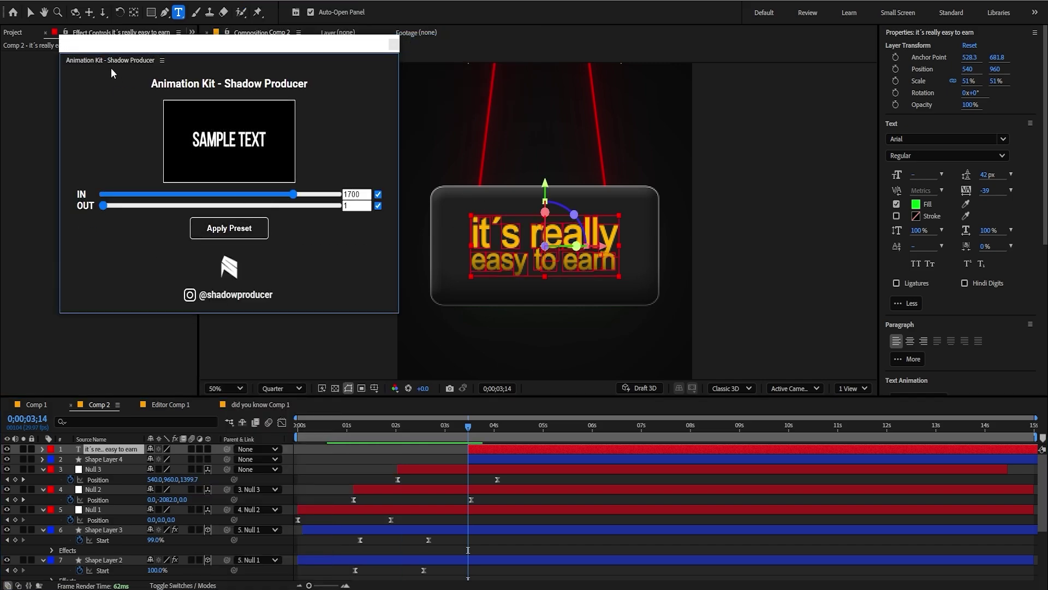
right_click(110, 62)
click(117, 70)
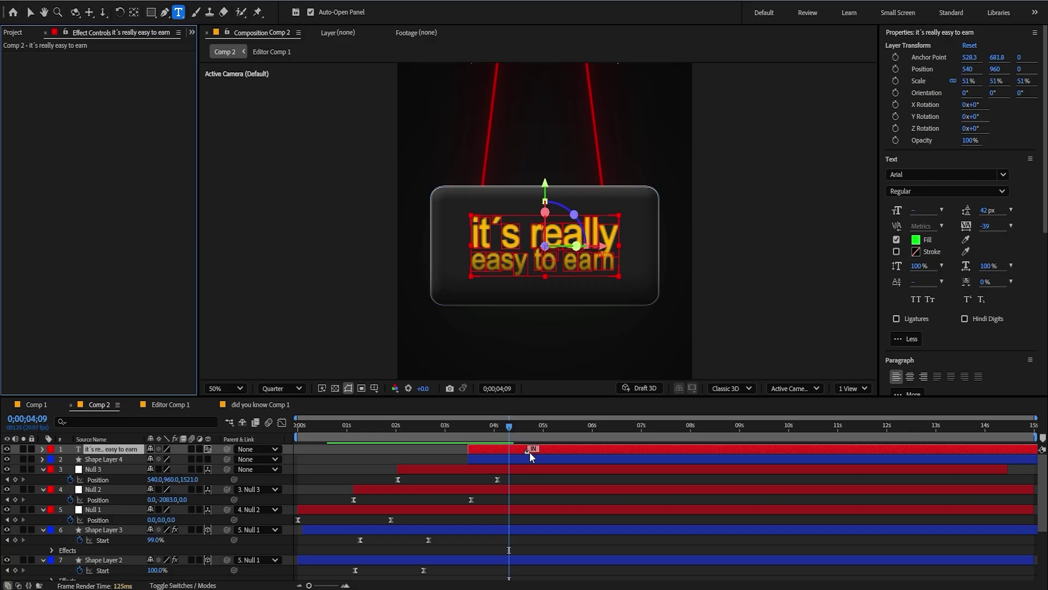
Move the text layer's IN marker to about 5 seconds and pre-compose the layer with all attributes moved into the new composition
drag(528, 452, 538, 454)
key(ctrl+shift+c)
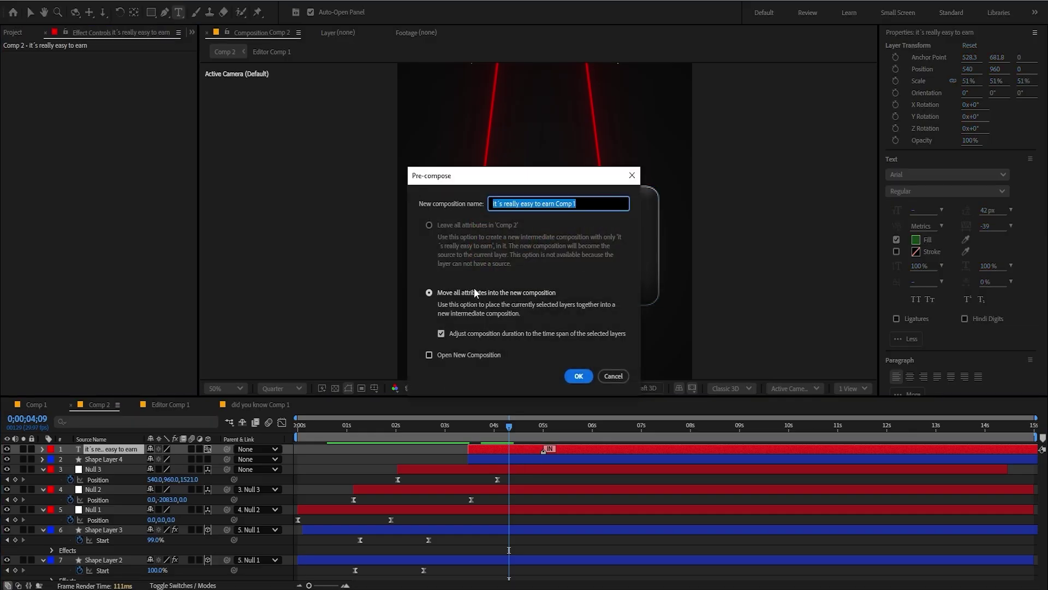
click(579, 376)
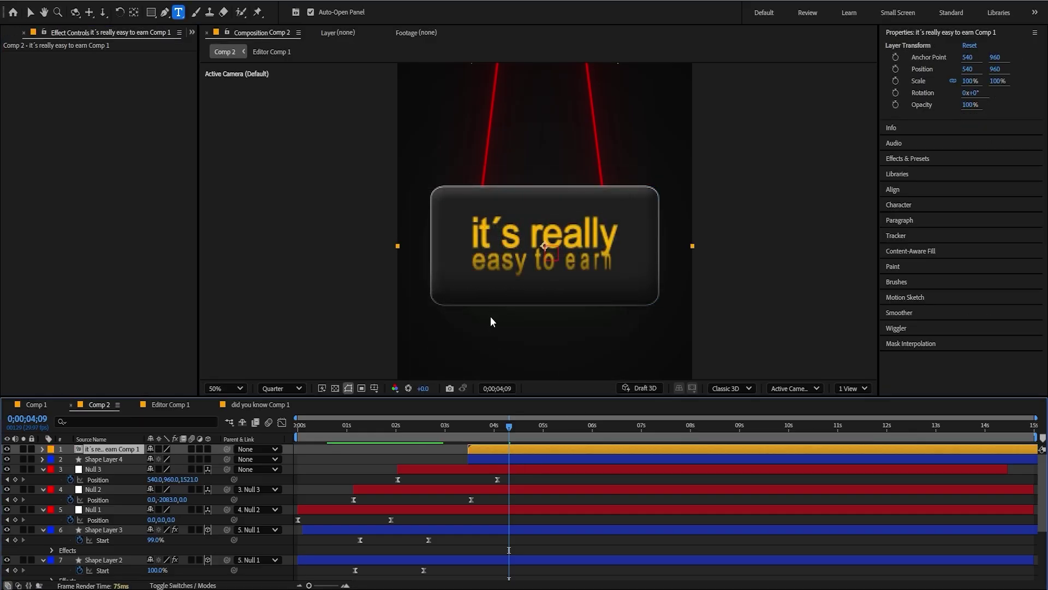
Apply CC Light Sweep to the text precomp with center 738, 954, direction 1°, width 102 and sweep intensity 83
key(ctrl+space)
text(cc lig)
key(Down)
key(Down)
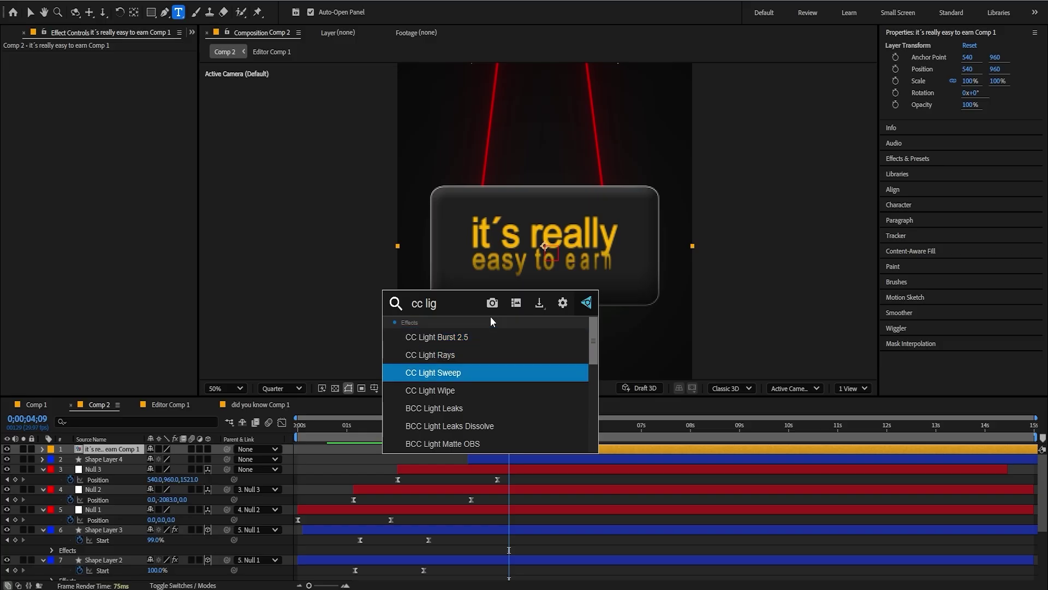
key(Return)
drag(126, 79, 141, 77)
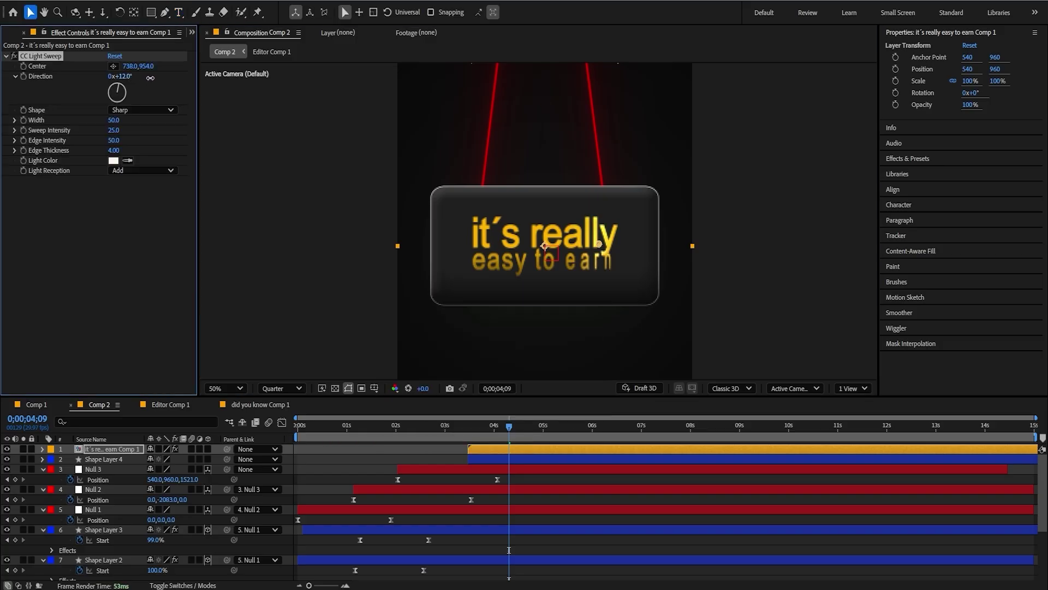
drag(118, 121, 156, 136)
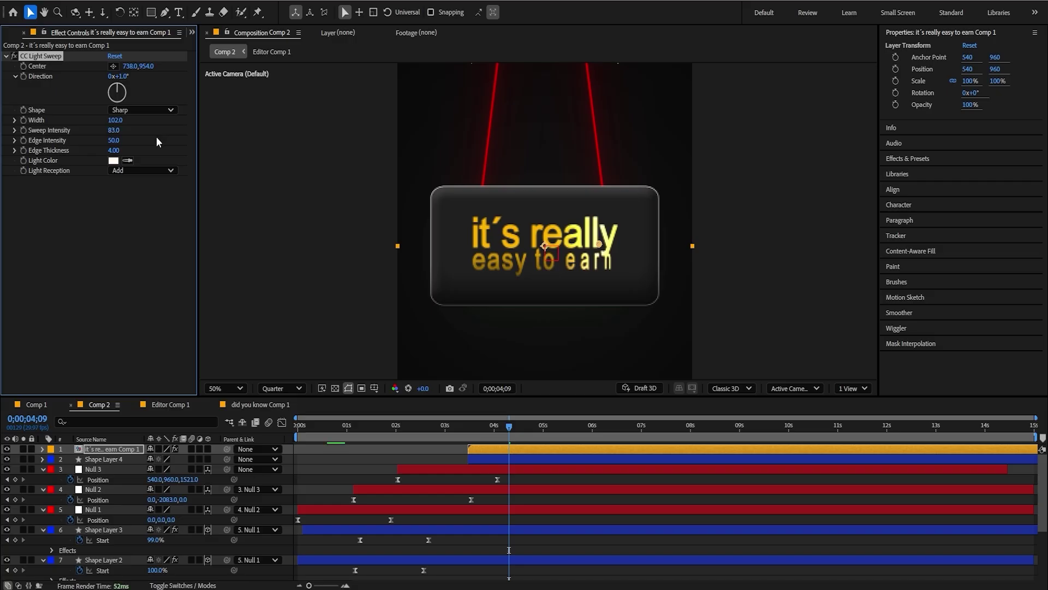
Scale the text precomp to 116% and reduce the vertical scale of the panel's Shape Layer 4 to 92%
key(s)
drag(179, 459, 189, 461)
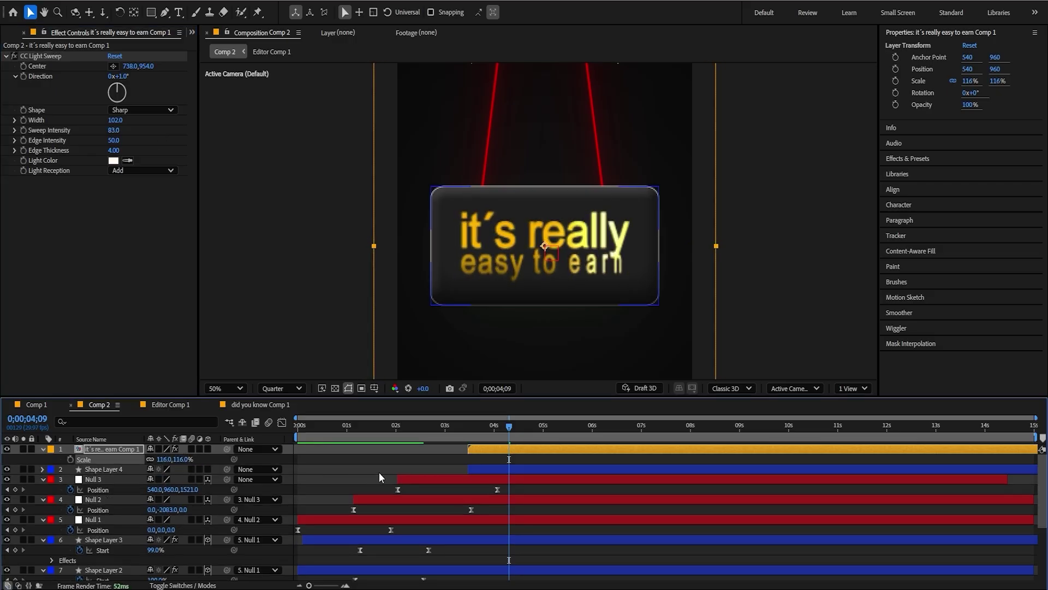
click(385, 472)
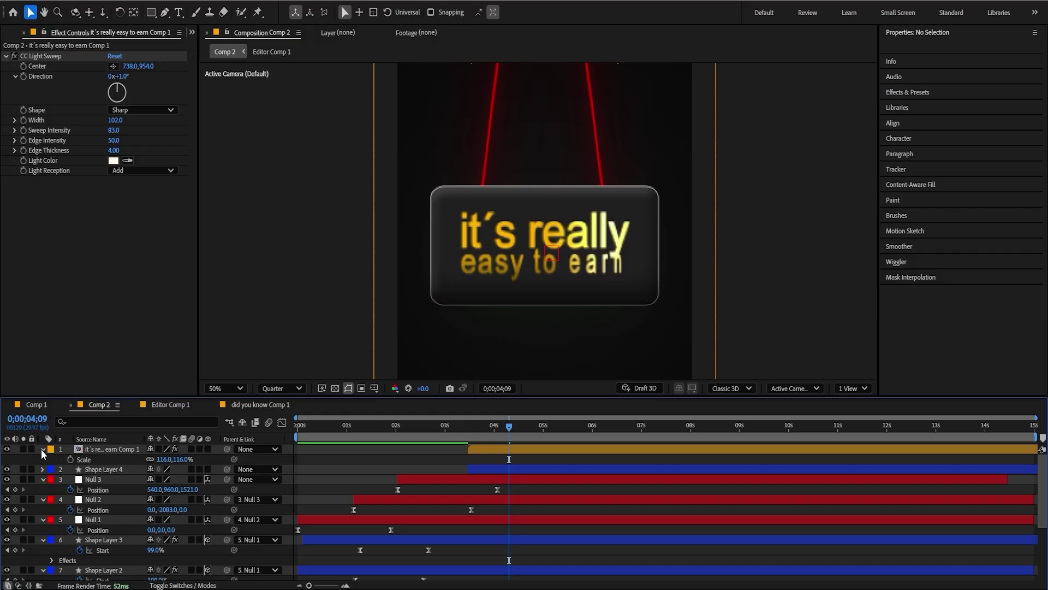
click(42, 449)
click(103, 459)
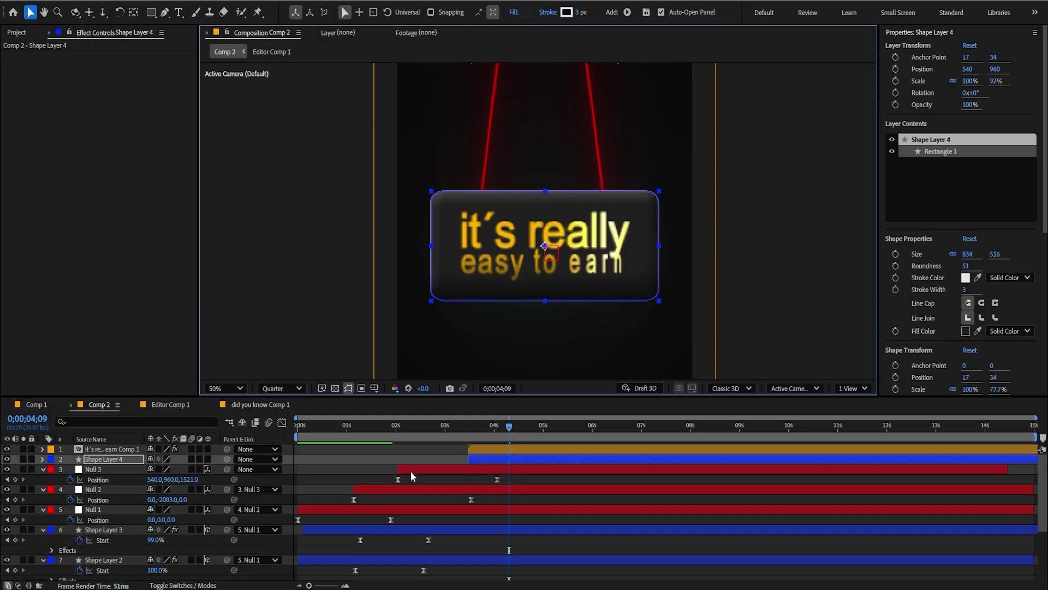
click(411, 471)
Pre-compose the text precomp and Shape Layer 4 together as "box" and make the new layer 3D
click(628, 255)
key(Page_Up)
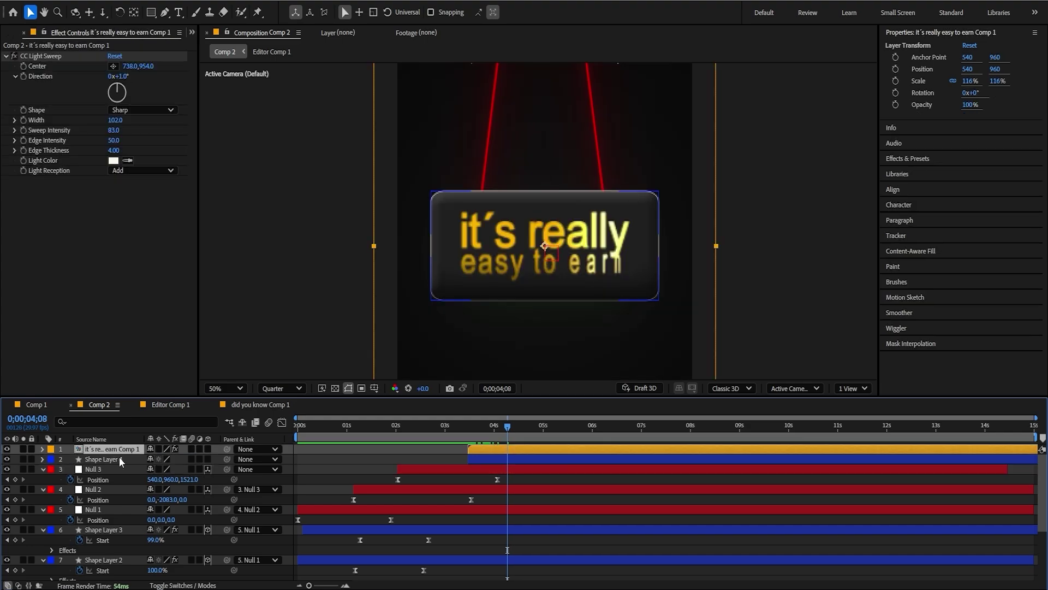
shift+click(120, 459)
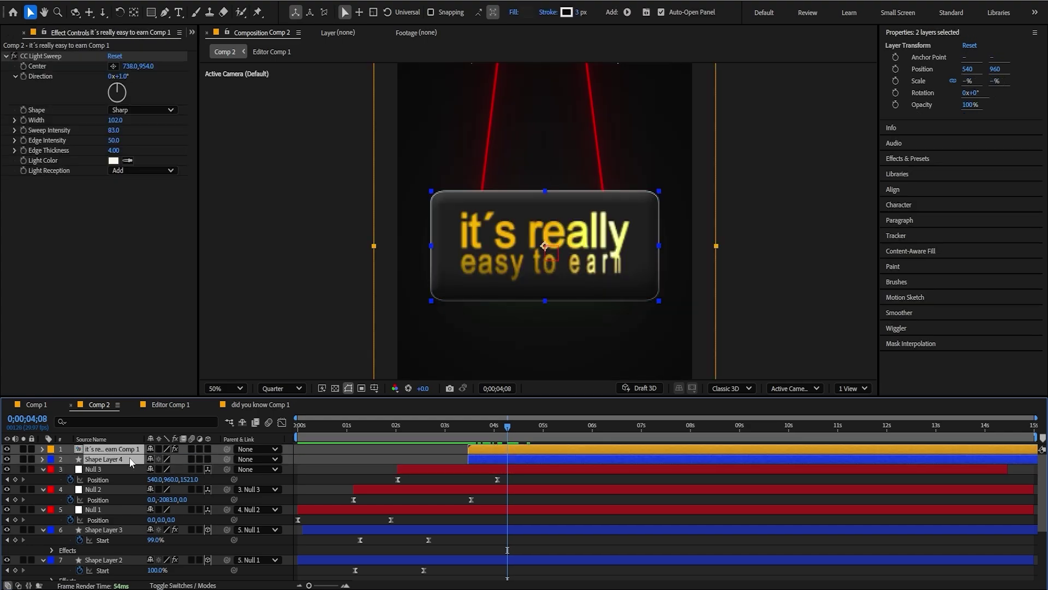
key(ctrl+shift+c)
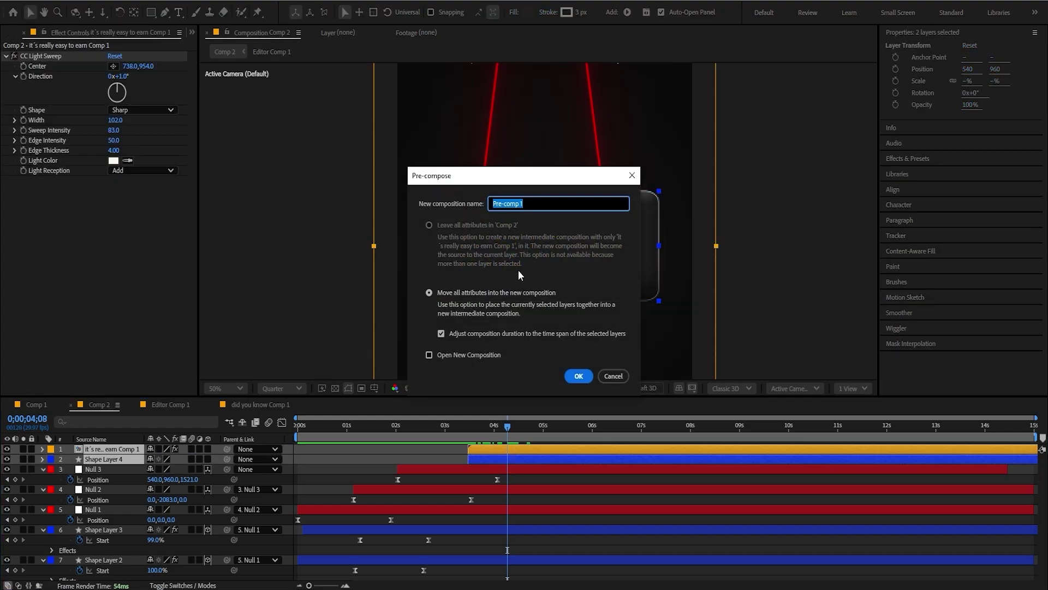
text(box)
key(Return)
click(209, 448)
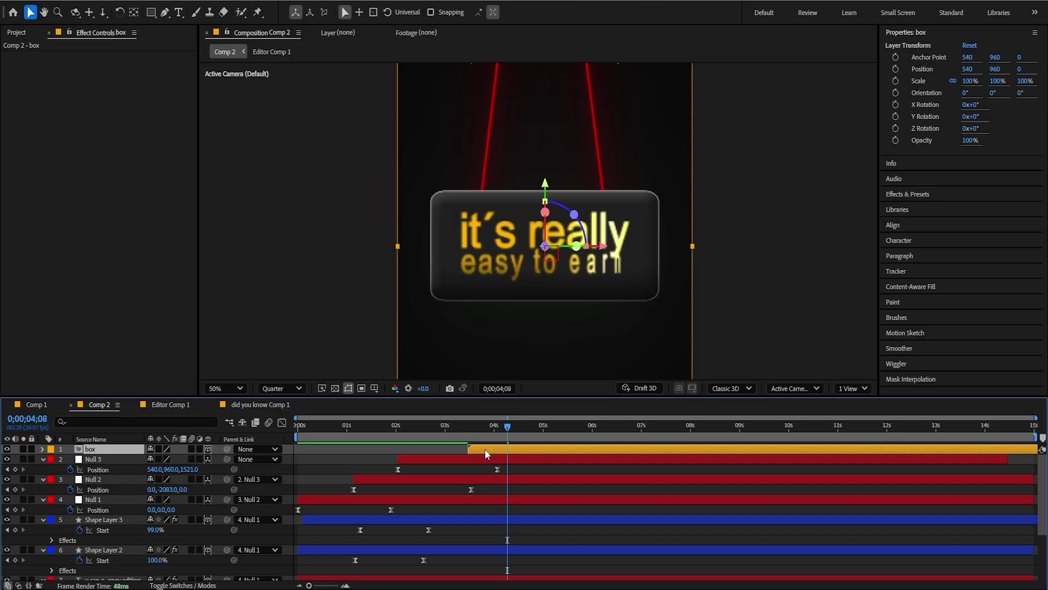
At 0;00;03;10, parent the box layer to Null 1 and place it directly below that null in the layer stack
mouse_move(481, 435)
mouse_down()
mouse_move(428, 436)
mouse_move(462, 435)
mouse_up()
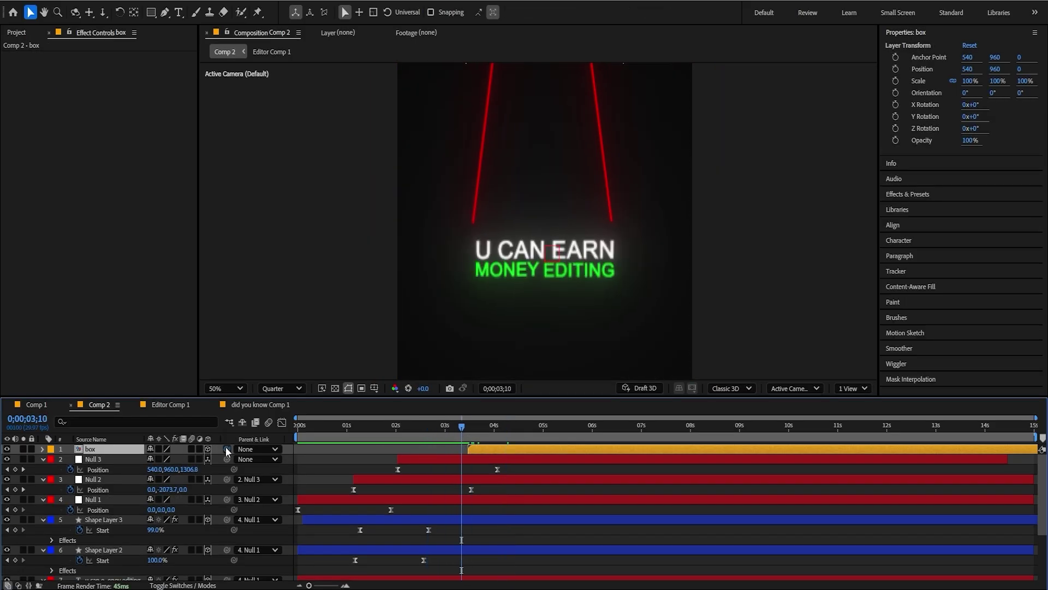
drag(130, 505, 117, 501)
drag(117, 449, 117, 514)
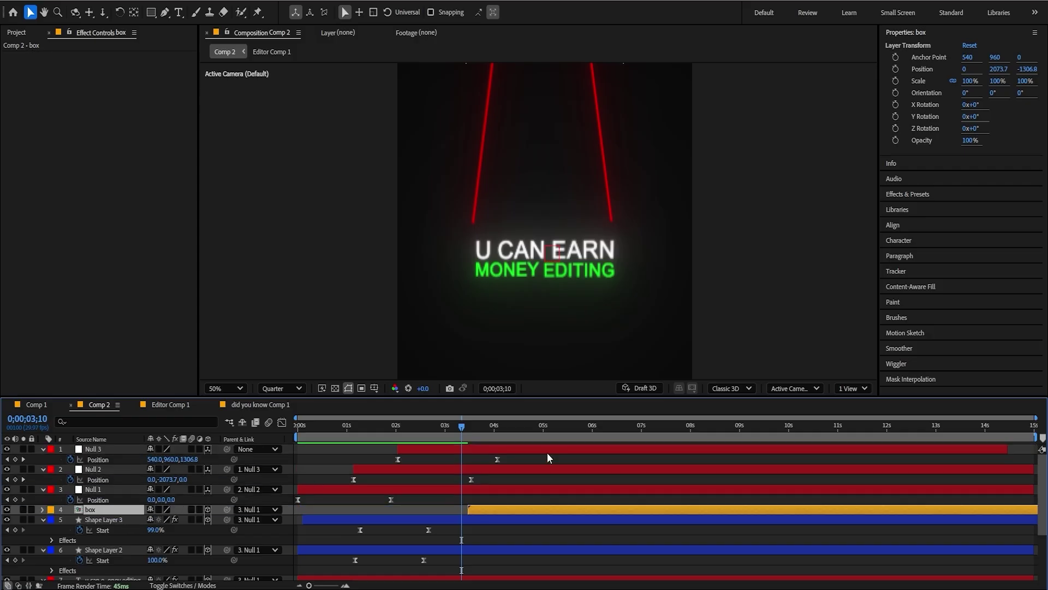
Slide the box layer earlier in time so it starts at about 3 seconds
drag(505, 509, 481, 509)
drag(466, 435, 445, 444)
click(497, 460)
Set the box layer's Z position to -3627.8 and its scale to 43%
click(485, 509)
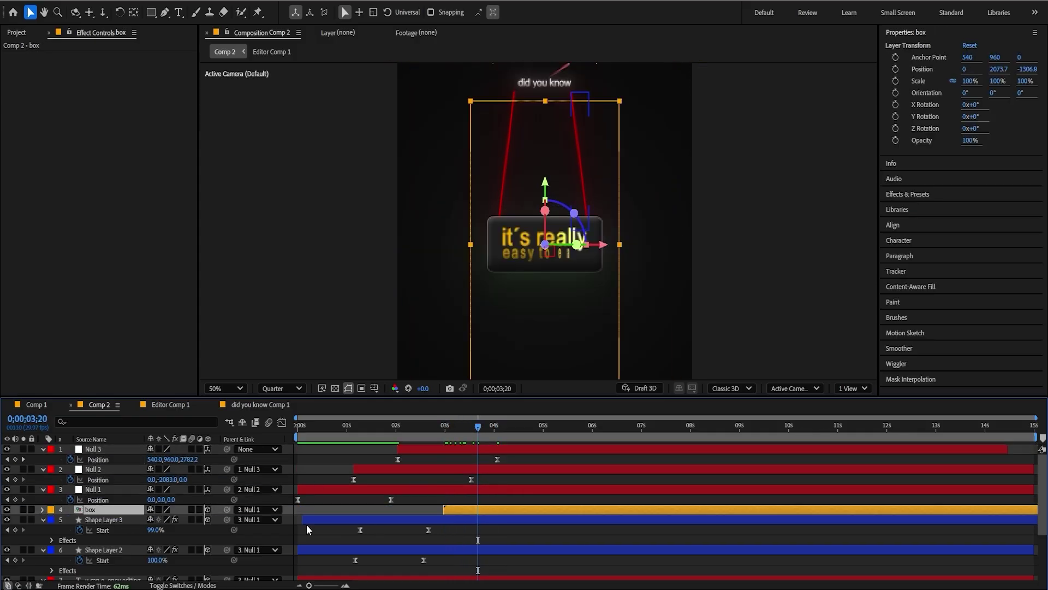
key(p)
drag(190, 526, 130, 534)
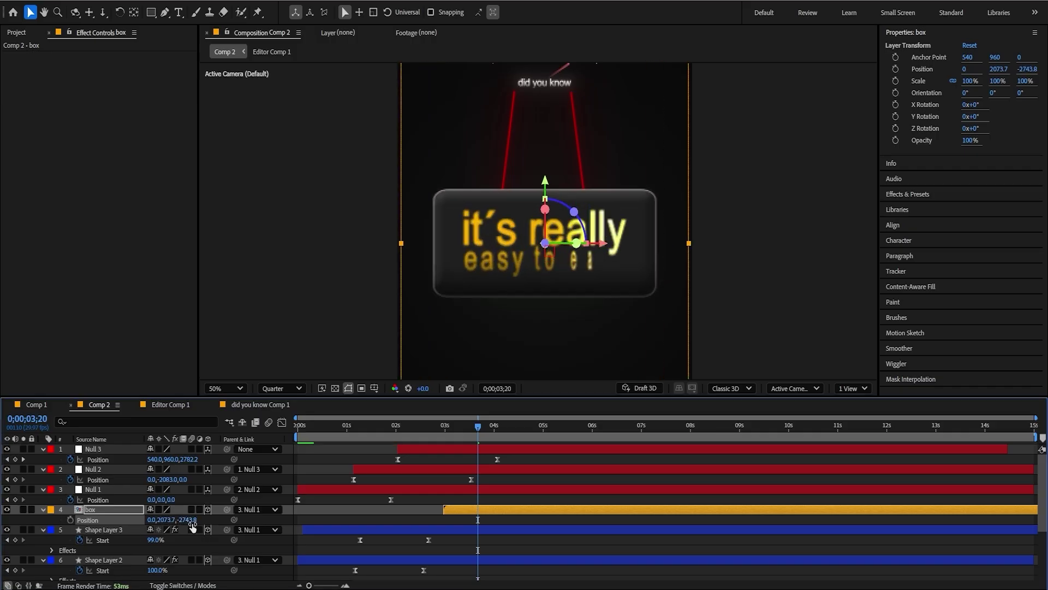
drag(190, 521, 169, 520)
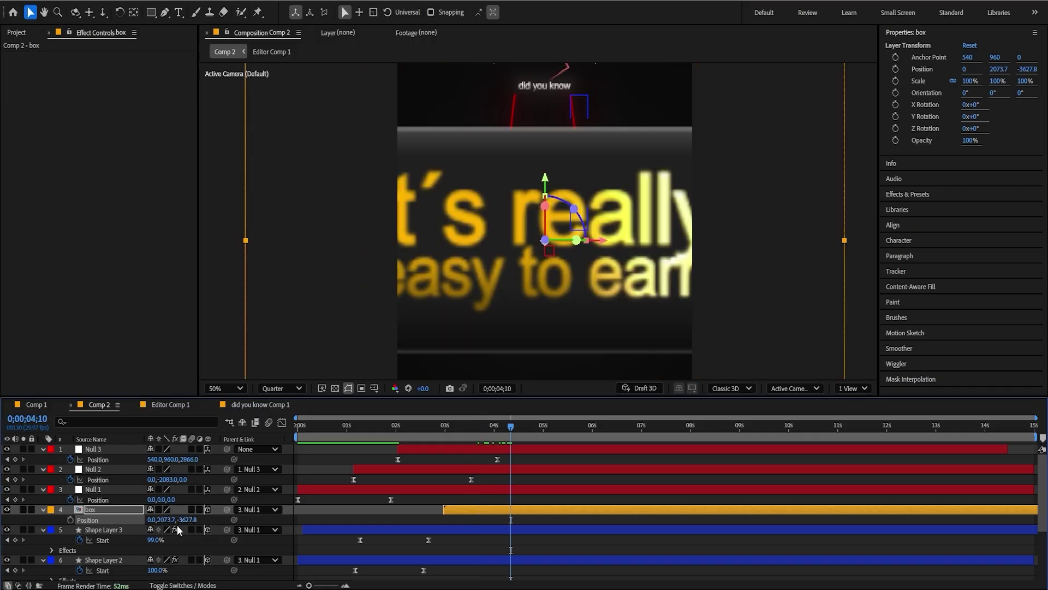
key(shift+s)
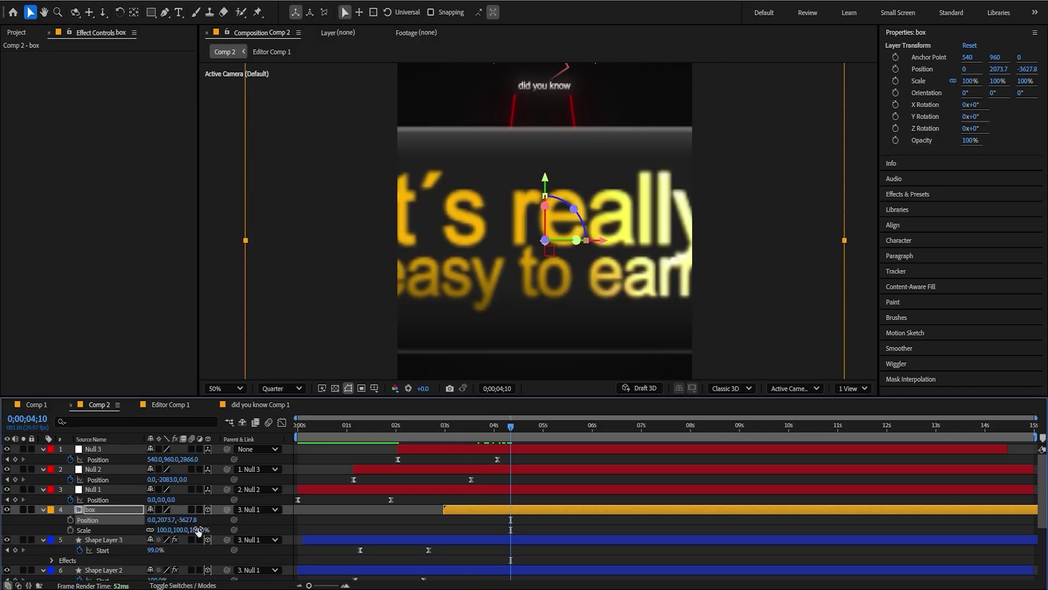
drag(178, 529, 173, 532)
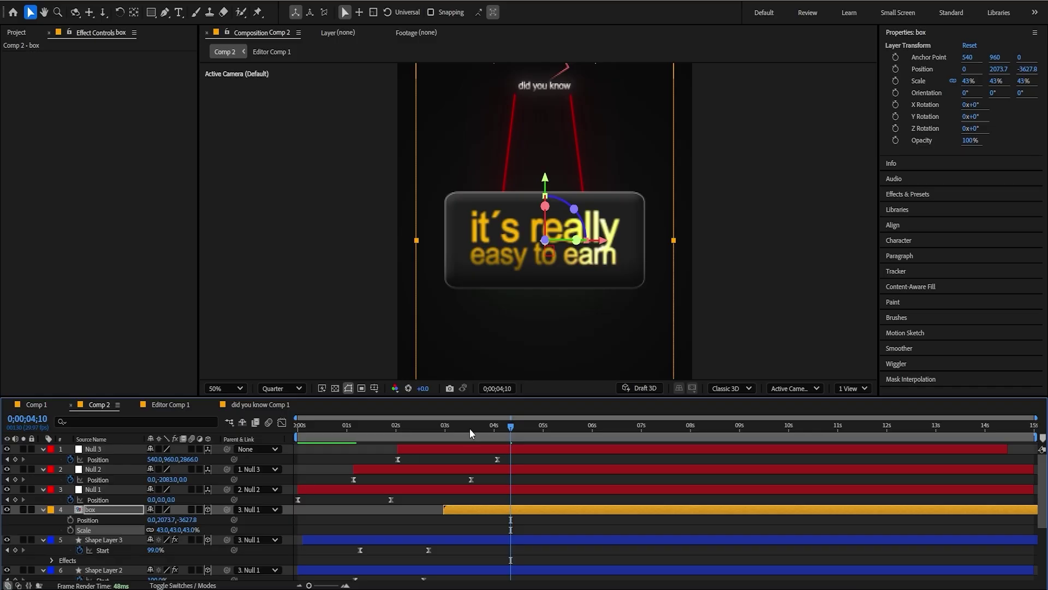
Move Null 3's end Position keyframe to about 4.5 seconds, start the null at about 1.9 seconds, and preview the animation
drag(469, 428, 435, 452)
key(space)
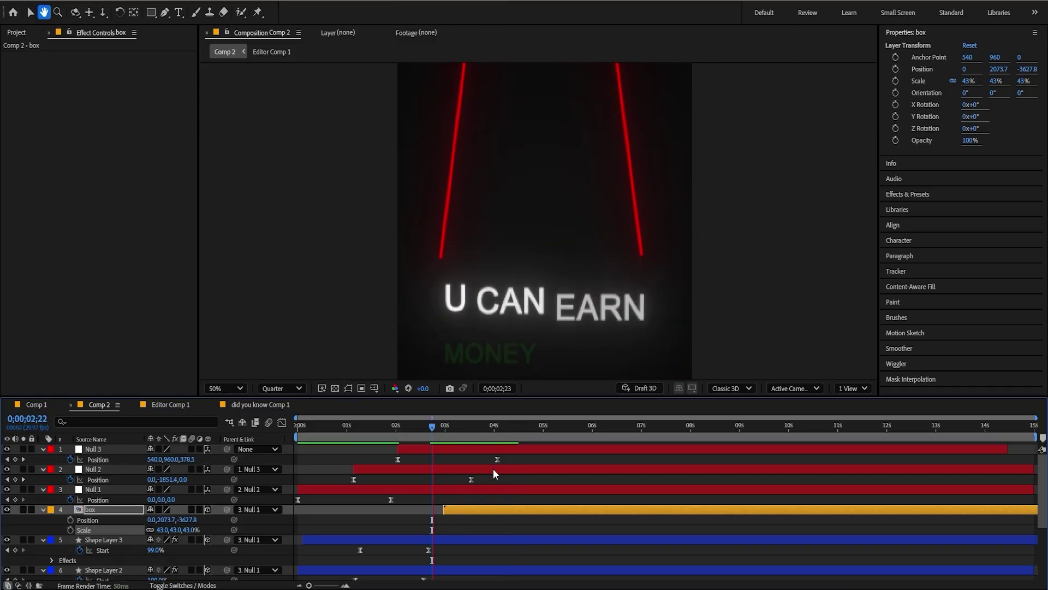
drag(497, 460, 530, 461)
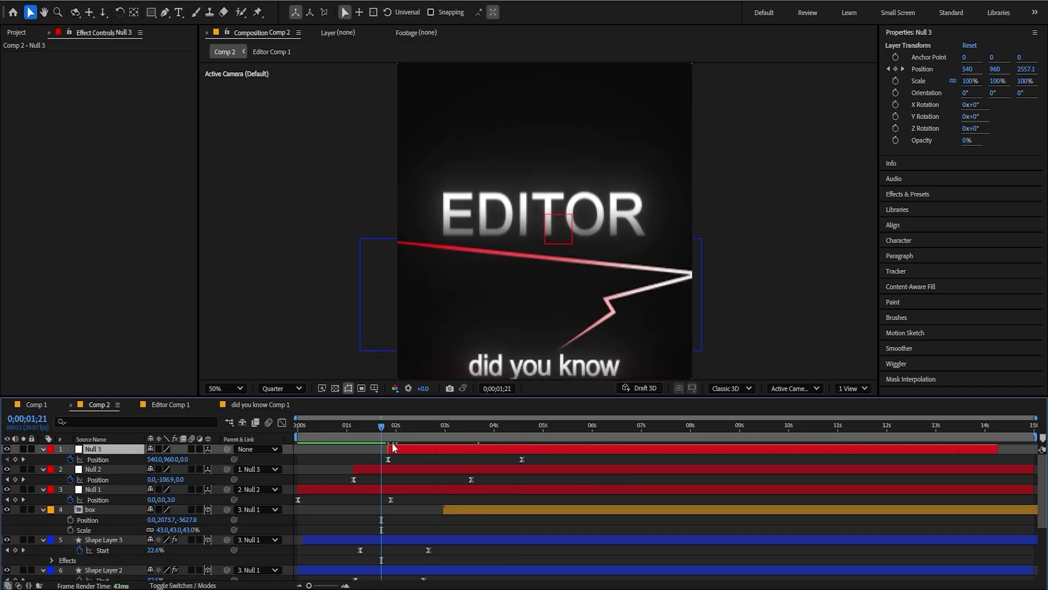
key(space)
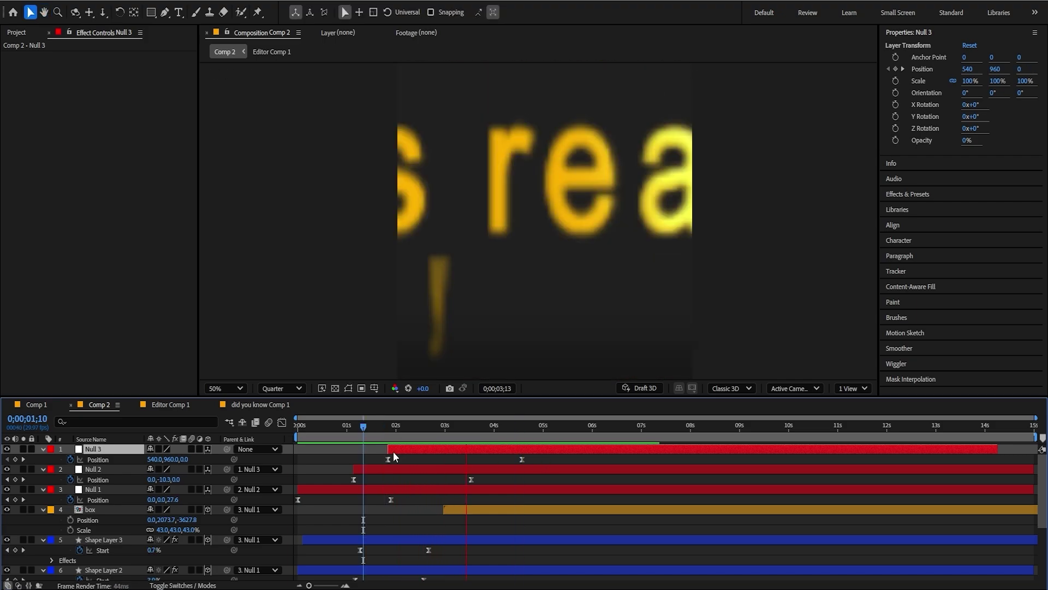
key(space)
scroll(500, 349, down, 1)
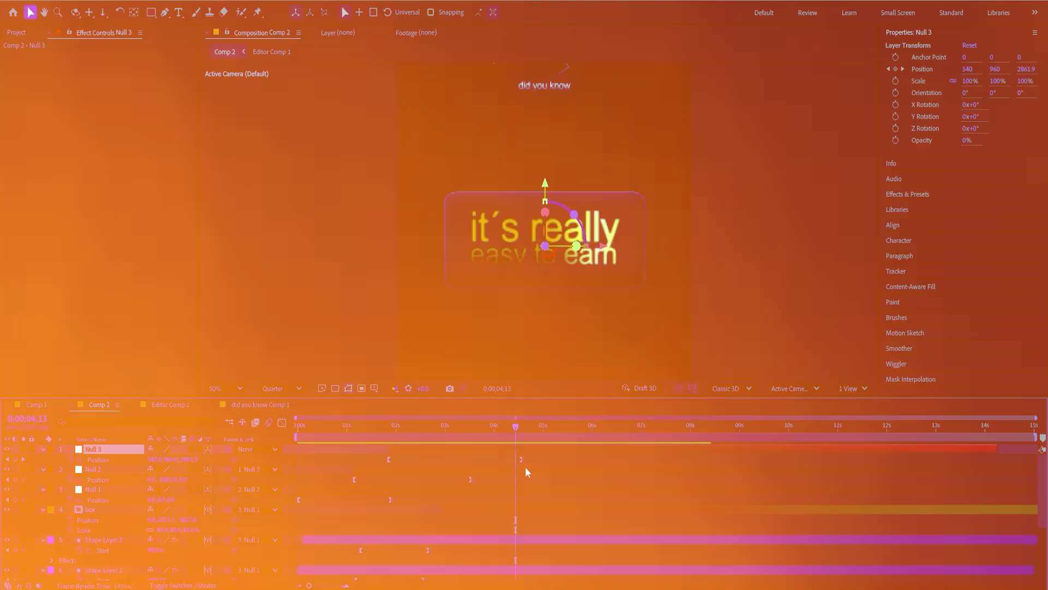